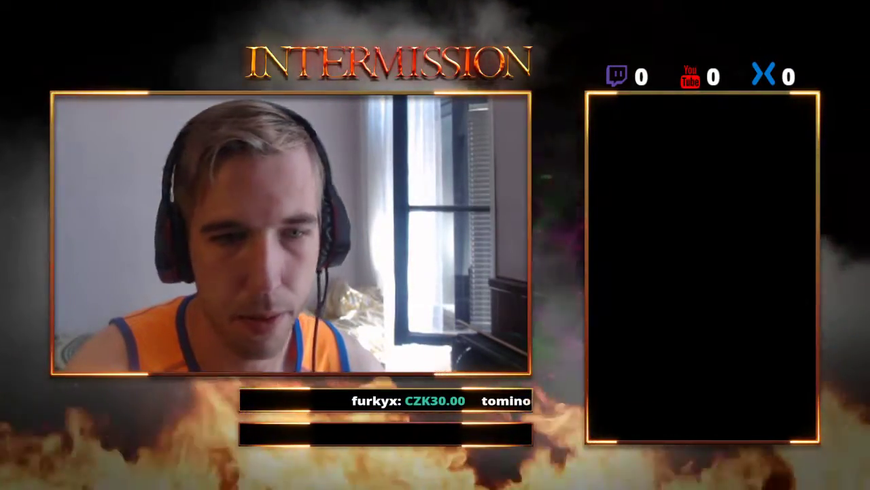
Switch the recorded output to the hrascena scene and open the program settings
{"action": "left_click", "coordinate": [106, 428]}
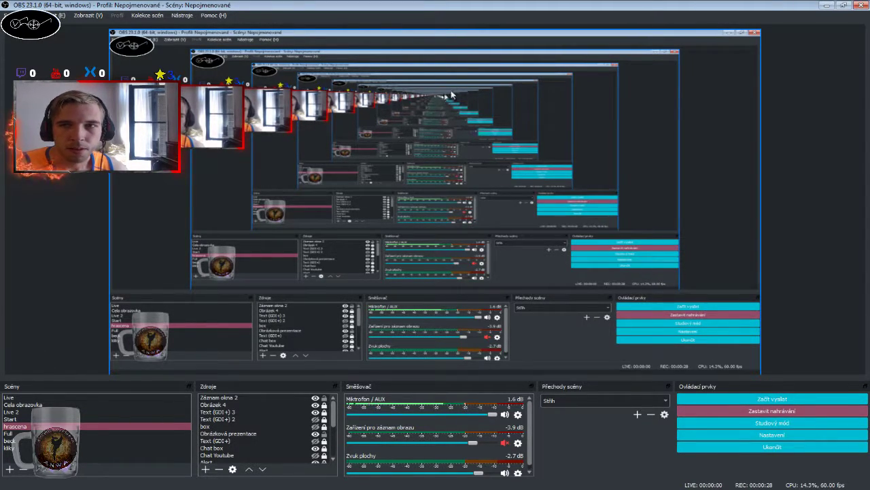
{"action": "left_click", "coordinate": [462, 19]}
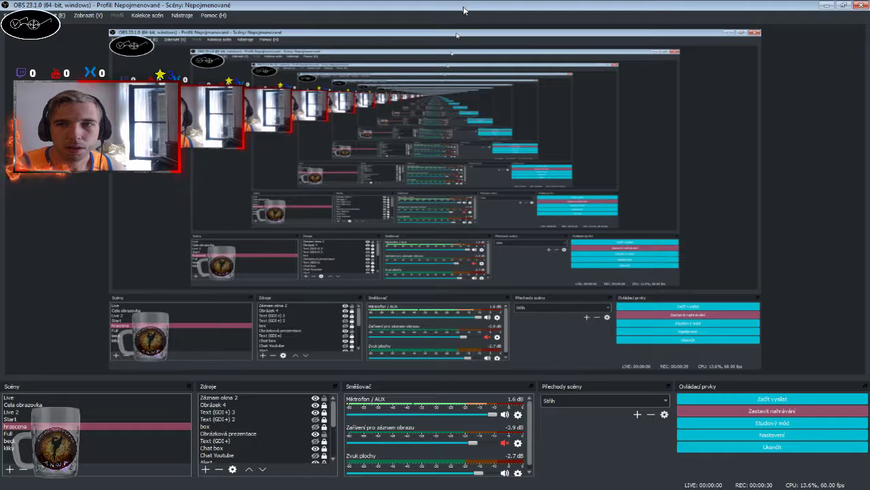
{"action": "left_click", "coordinate": [770, 437]}
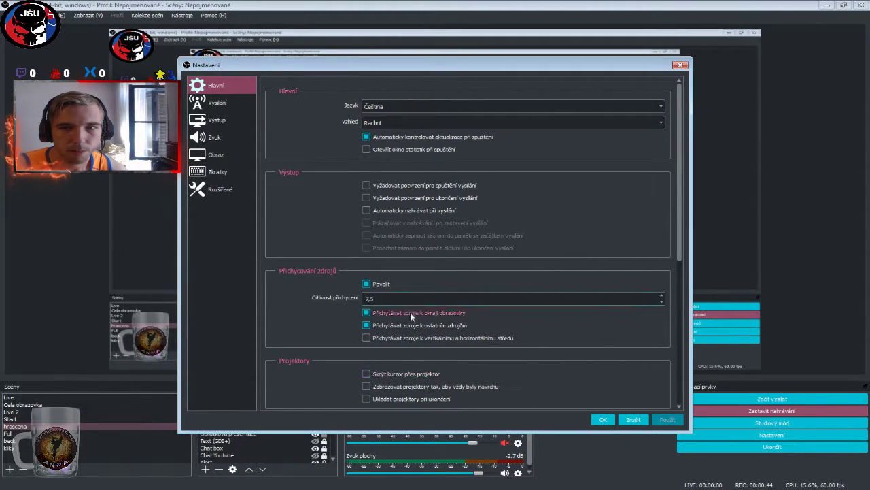
Check the interface themes offered in the general settings and pick Rachni
{"action": "left_click", "coordinate": [406, 120]}
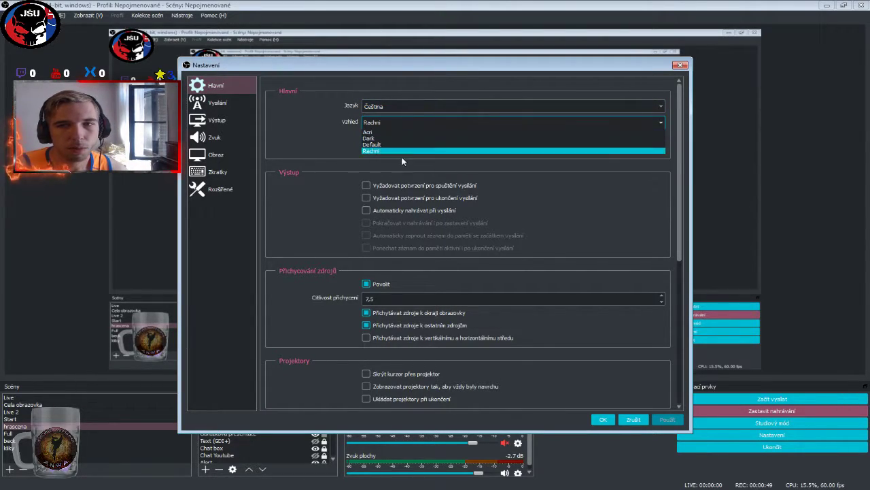
{"action": "left_click", "coordinate": [402, 152]}
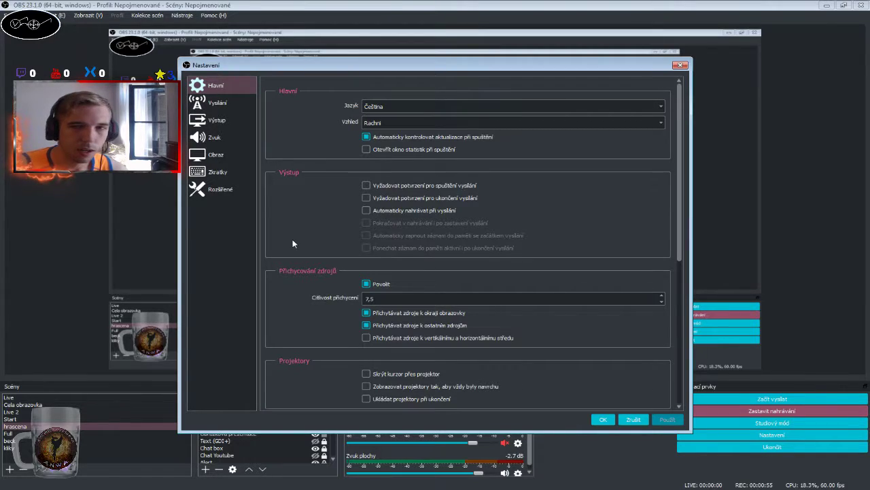
{"action": "left_click", "coordinate": [386, 125]}
{"action": "left_click", "coordinate": [386, 127]}
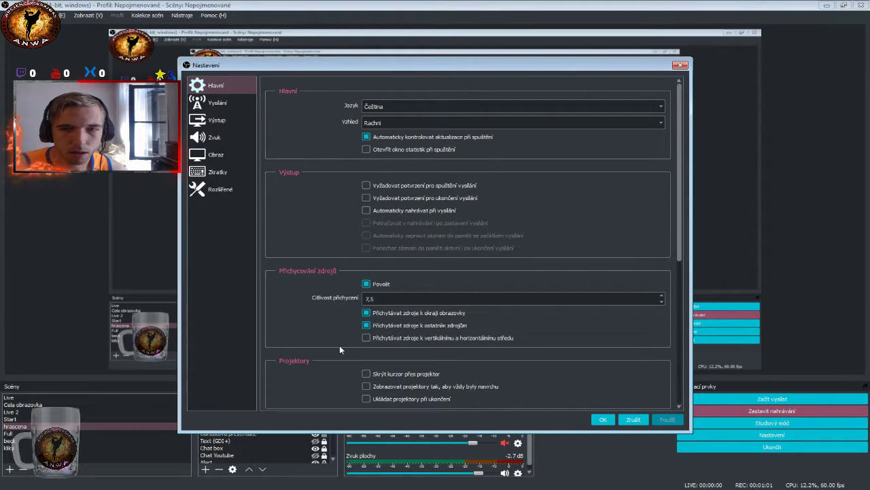
Look through the remaining general settings, from source snapping and projectors to the system tray, preview and studio mode
{"action": "scroll", "coordinate": [329, 346], "scroll_direction": "down", "scroll_amount": 2}
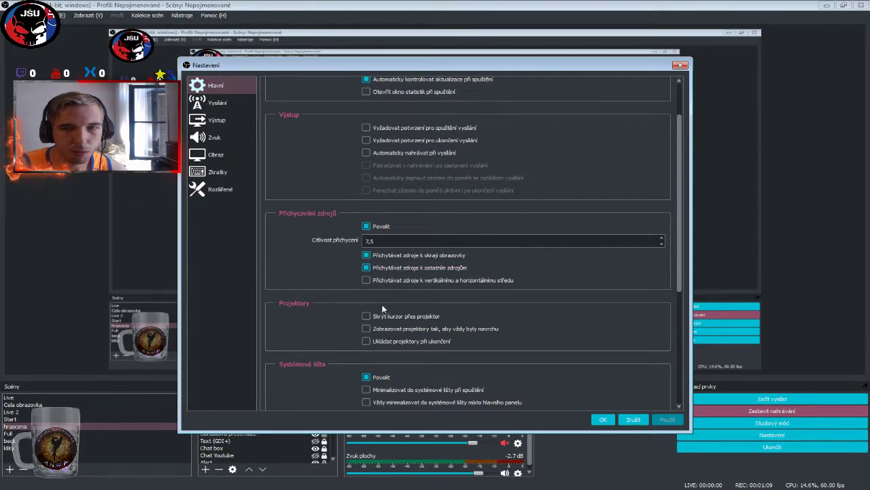
{"action": "scroll", "coordinate": [391, 398], "scroll_direction": "down", "scroll_amount": 3}
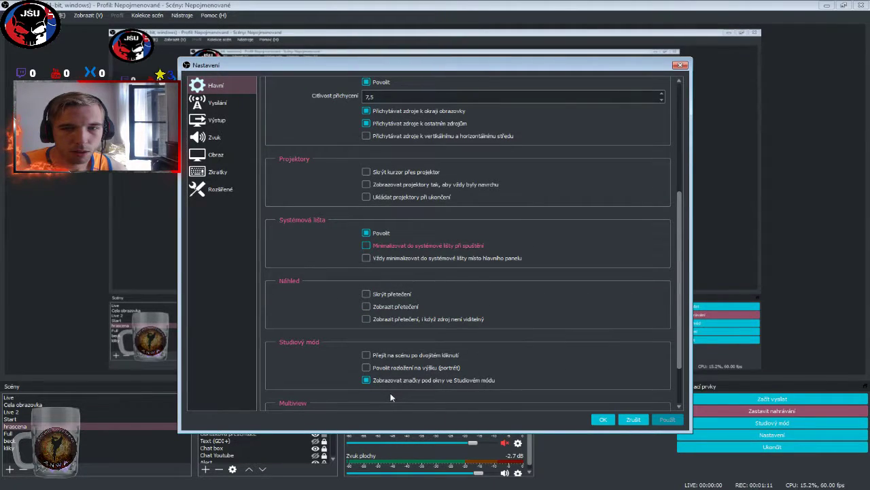
{"action": "scroll", "coordinate": [391, 398], "scroll_direction": "up", "scroll_amount": 5}
{"action": "scroll", "coordinate": [390, 398], "scroll_direction": "down", "scroll_amount": 3}
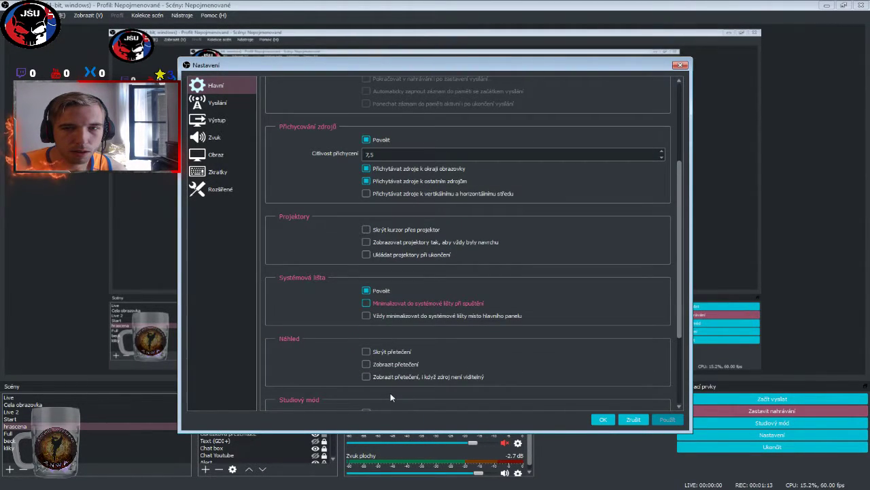
{"action": "scroll", "coordinate": [391, 398], "scroll_direction": "up", "scroll_amount": 1}
{"action": "scroll", "coordinate": [391, 398], "scroll_direction": "up", "scroll_amount": 4}
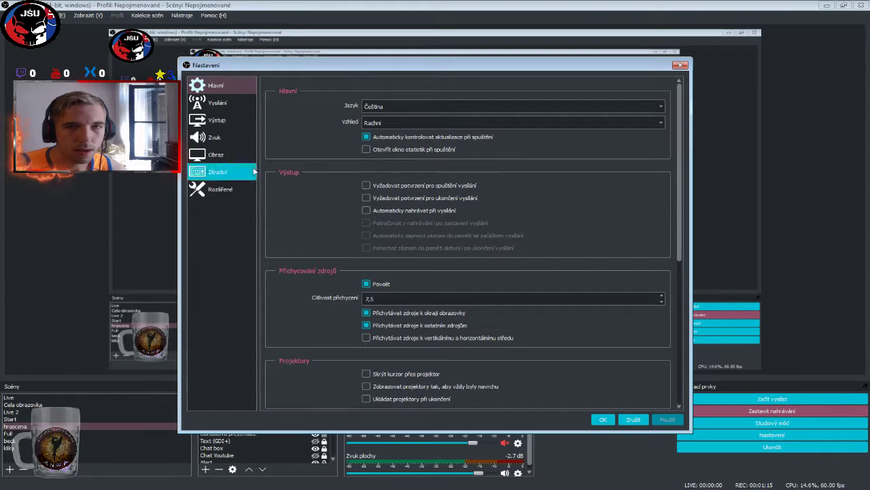
Examine the streaming settings and the list of available streaming services without changing the service
{"action": "left_click", "coordinate": [219, 103]}
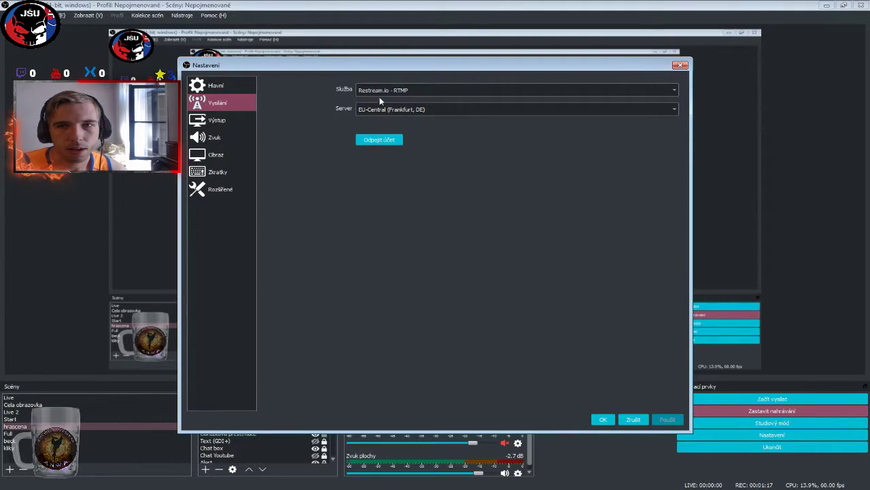
{"action": "left_click", "coordinate": [487, 93]}
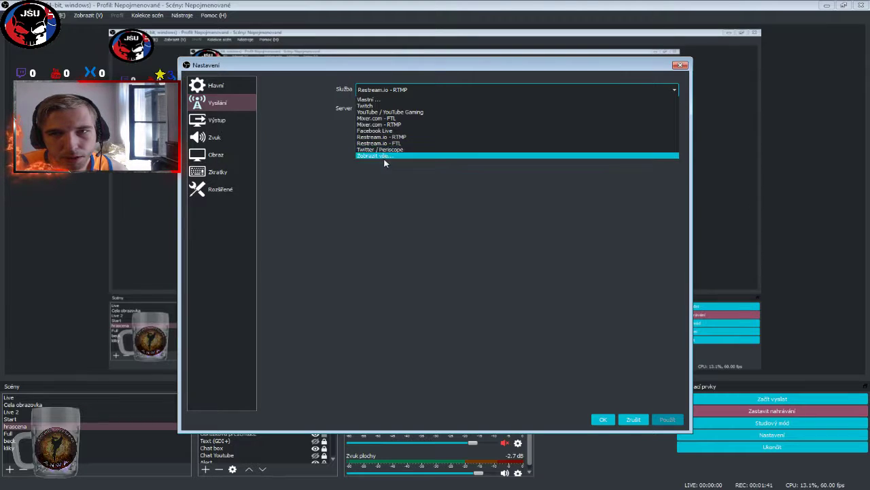
{"action": "left_click", "coordinate": [401, 197]}
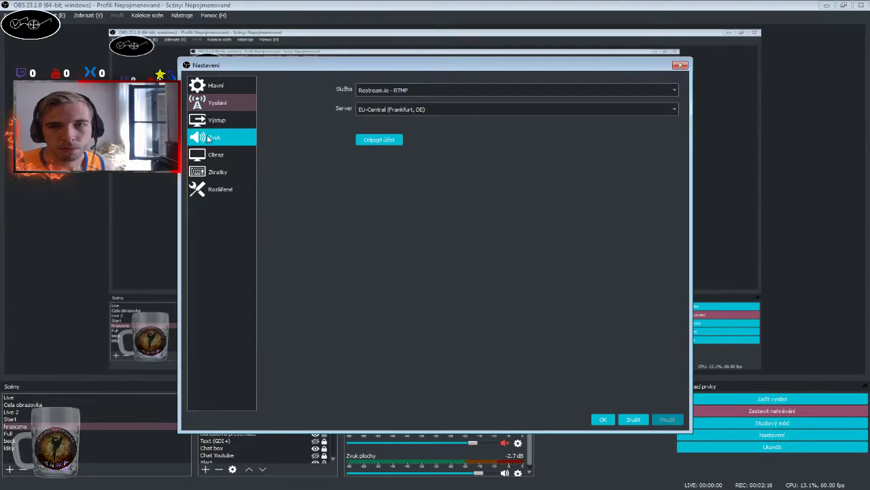
Review the output settings, checking the encoder choices, bitrates and recording format while keeping the hardware NVENC encoder
{"action": "left_click", "coordinate": [223, 123]}
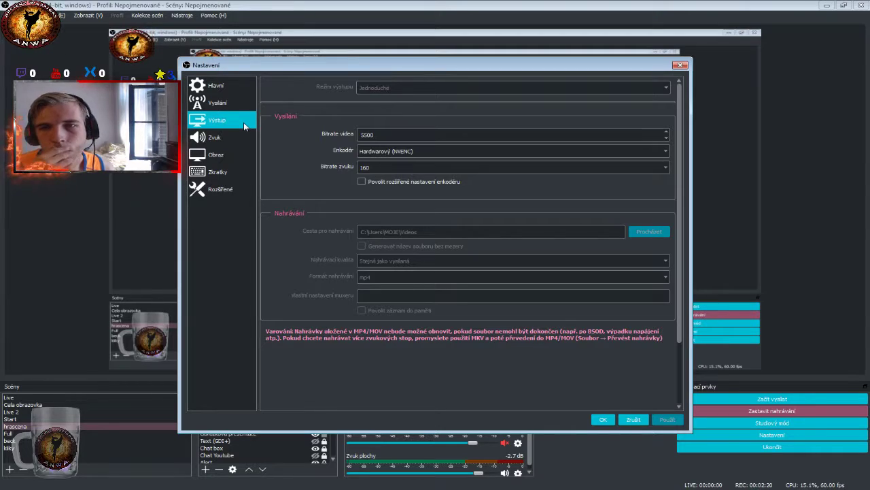
{"action": "left_click", "coordinate": [400, 152]}
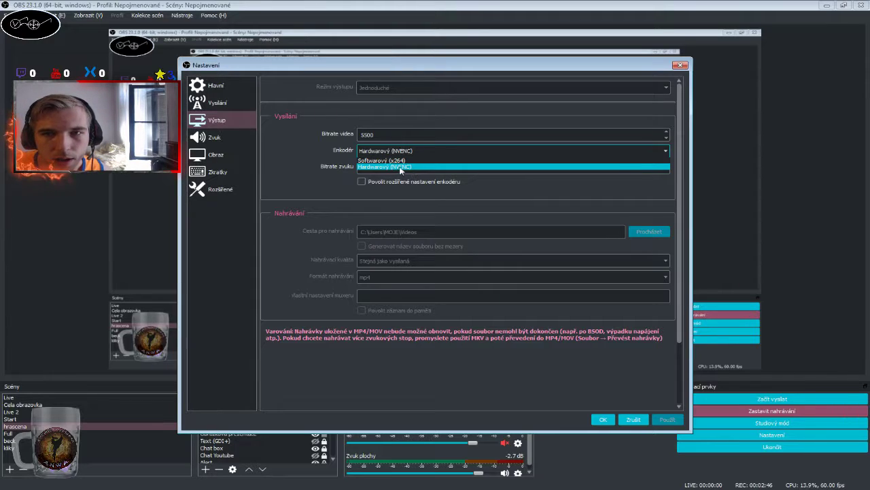
{"action": "left_click", "coordinate": [368, 176]}
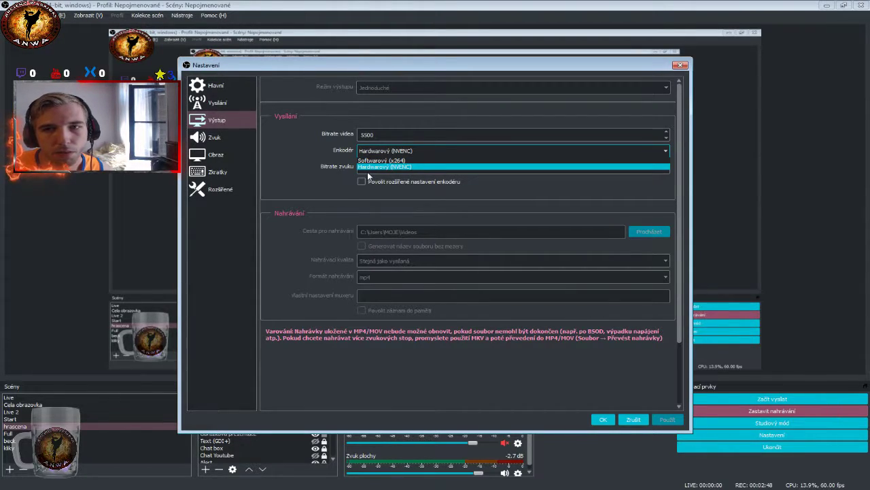
{"action": "left_click", "coordinate": [365, 170]}
{"action": "left_click", "coordinate": [298, 161]}
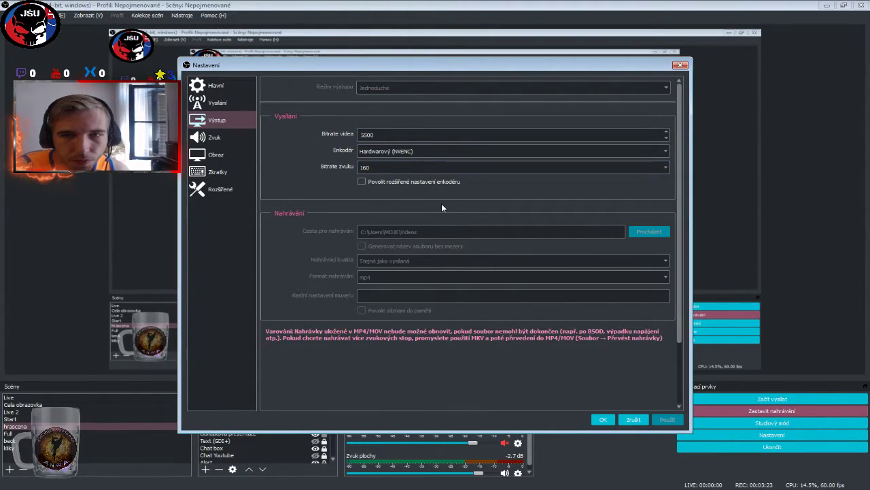
{"action": "scroll", "coordinate": [437, 204], "scroll_direction": "down", "scroll_amount": 1}
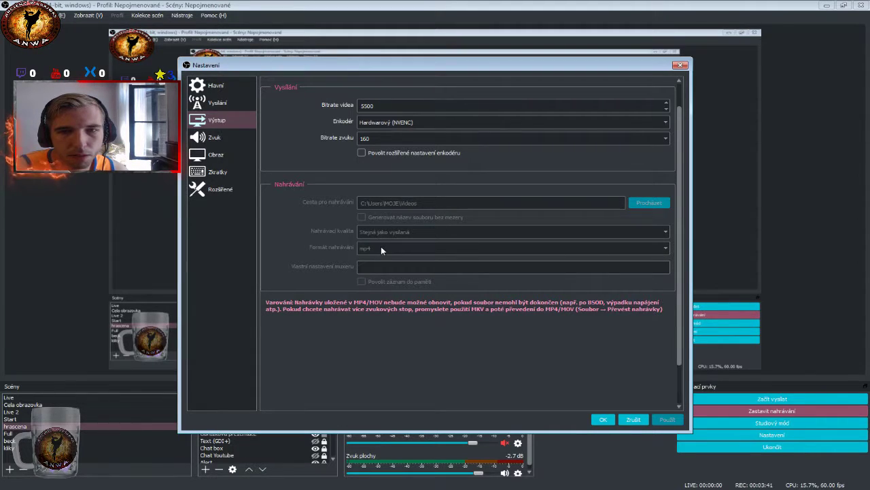
Review the audio settings and check the available sample rates without changing the selection
{"action": "left_click", "coordinate": [213, 138]}
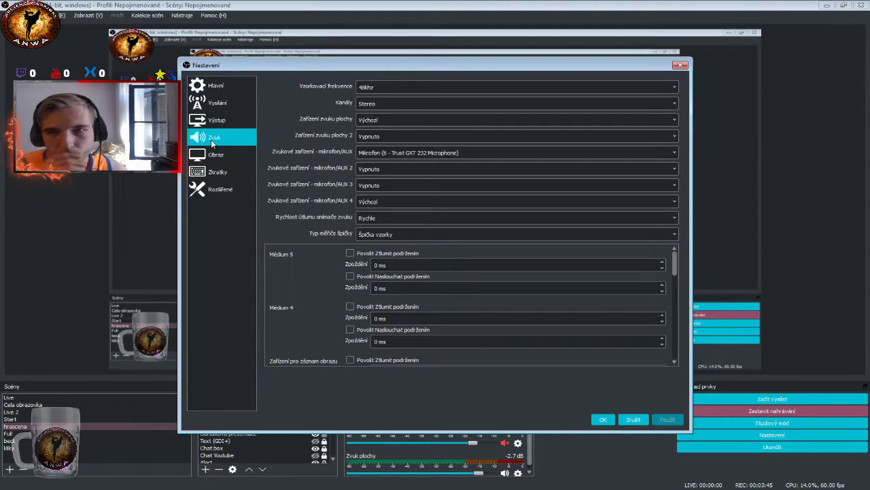
{"action": "left_click", "coordinate": [421, 91]}
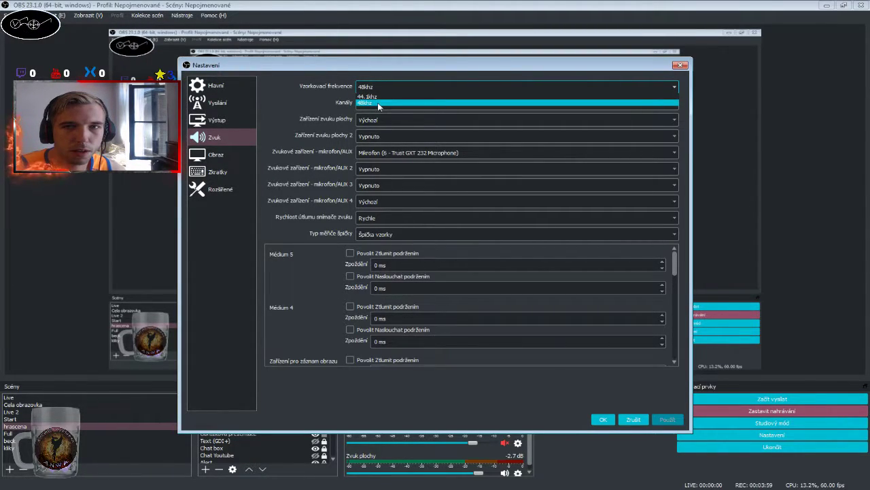
{"action": "left_click", "coordinate": [309, 96]}
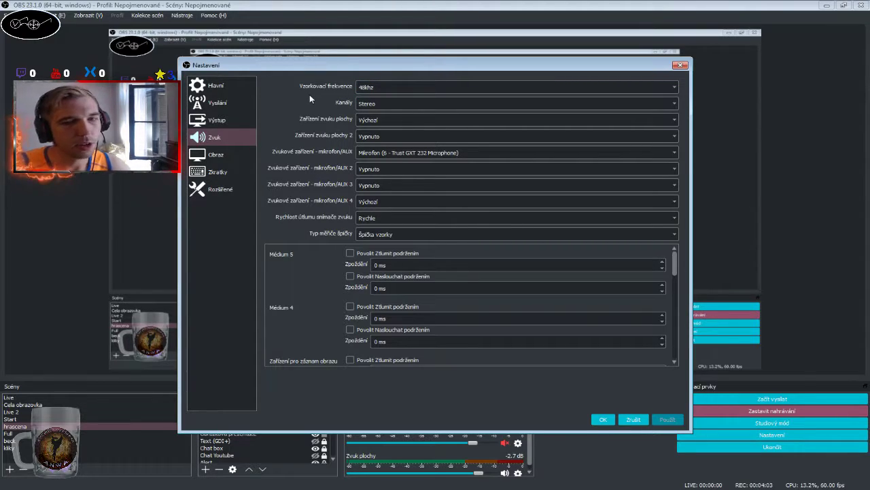
Review the video resolution and frame rate settings and the hotkey assignments
{"action": "left_click", "coordinate": [230, 154]}
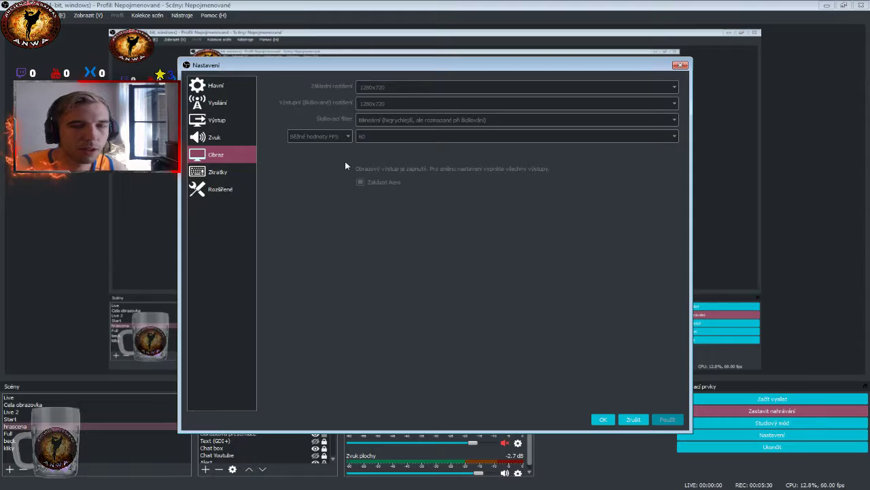
{"action": "left_click", "coordinate": [222, 172]}
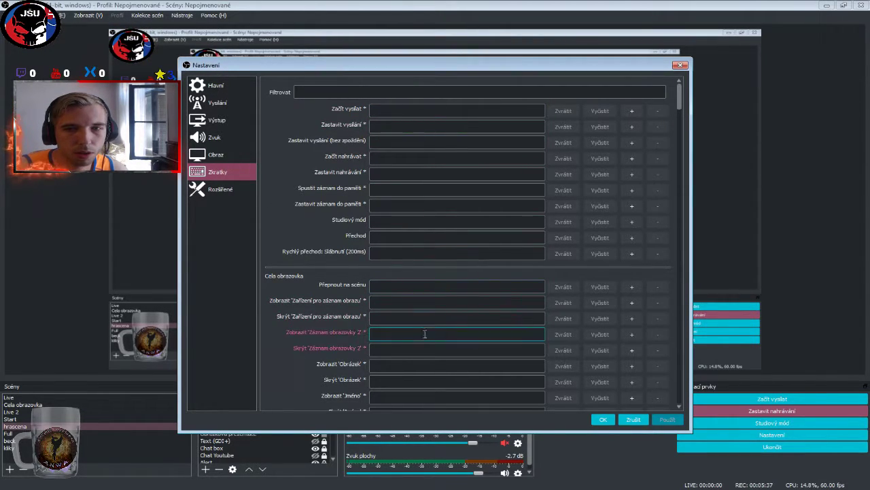
{"action": "left_click", "coordinate": [373, 299]}
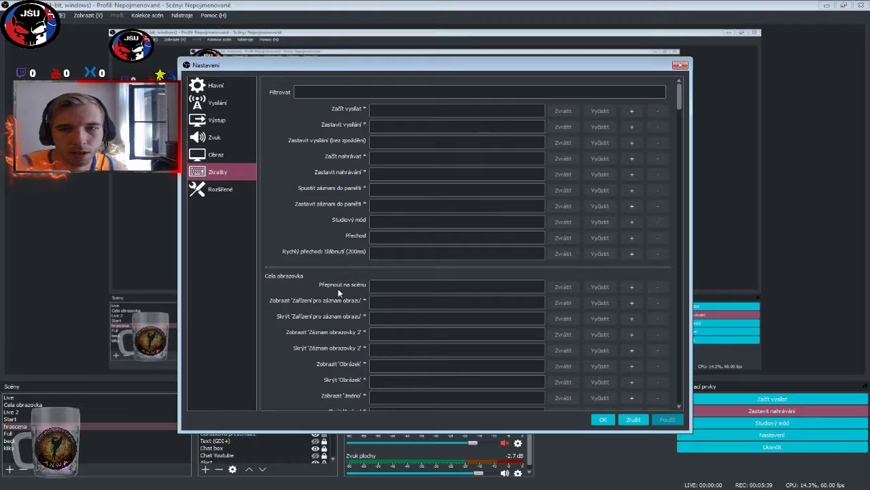
Review the advanced settings, including stream delay and automatic reconnection, and close the settings without saving
{"action": "left_click", "coordinate": [218, 194]}
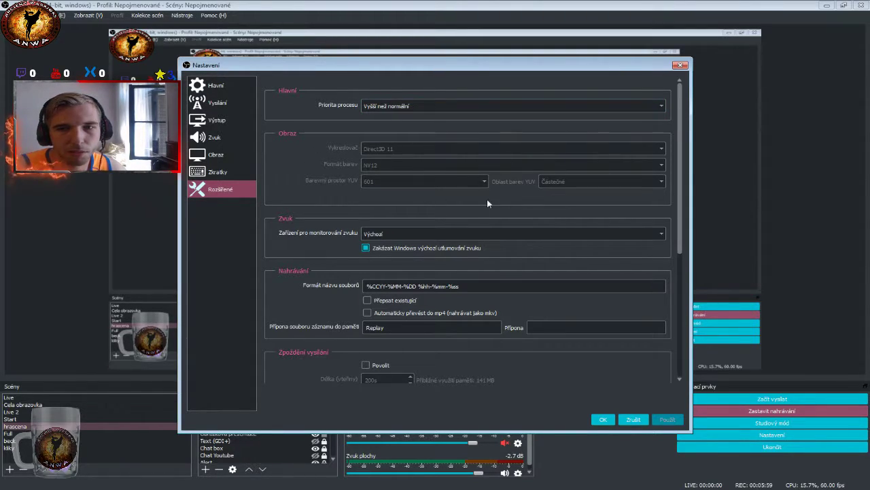
{"action": "scroll", "coordinate": [510, 264], "scroll_direction": "down", "scroll_amount": 3}
{"action": "scroll", "coordinate": [515, 258], "scroll_direction": "down", "scroll_amount": 2}
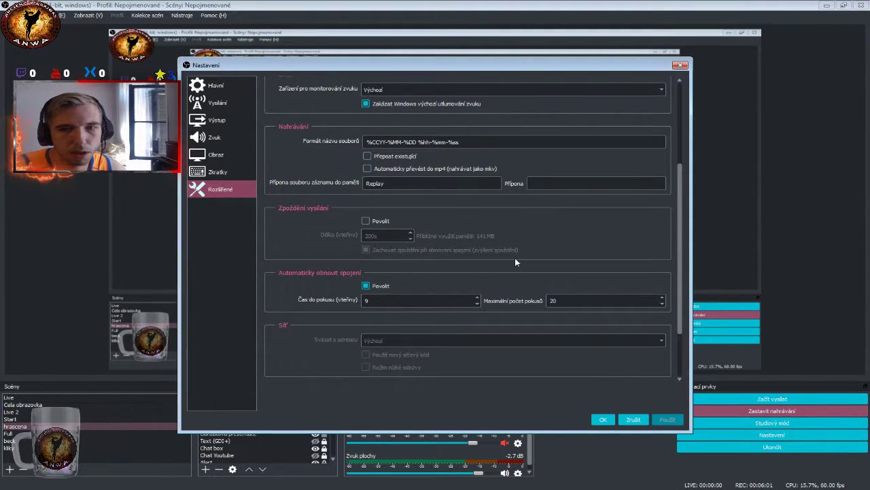
{"action": "scroll", "coordinate": [505, 259], "scroll_direction": "down", "scroll_amount": 3}
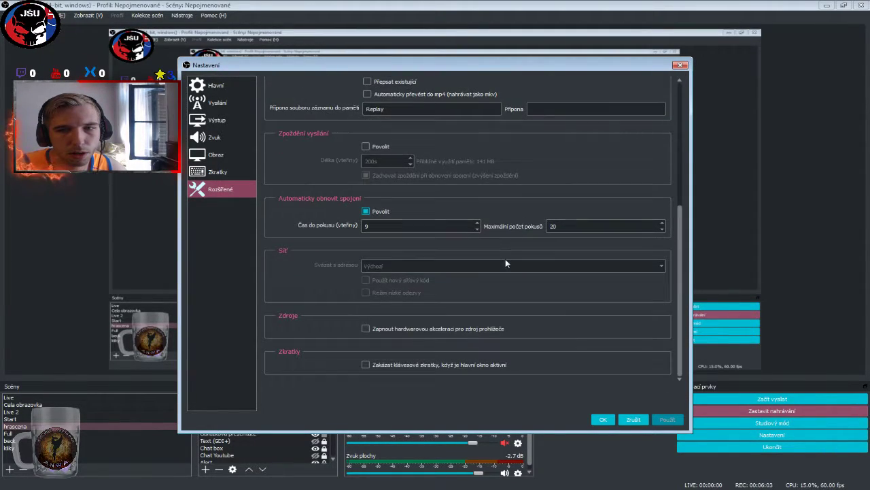
{"action": "scroll", "coordinate": [444, 281], "scroll_direction": "up", "scroll_amount": 2}
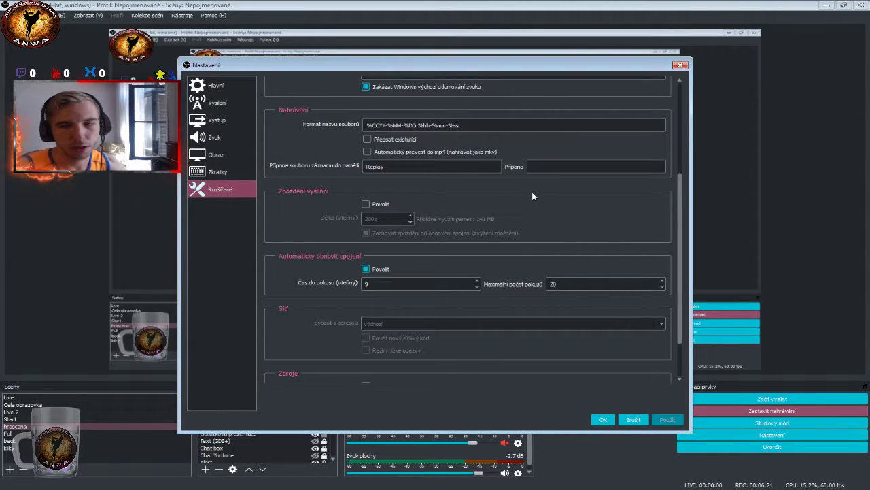
{"action": "left_click", "coordinate": [225, 89]}
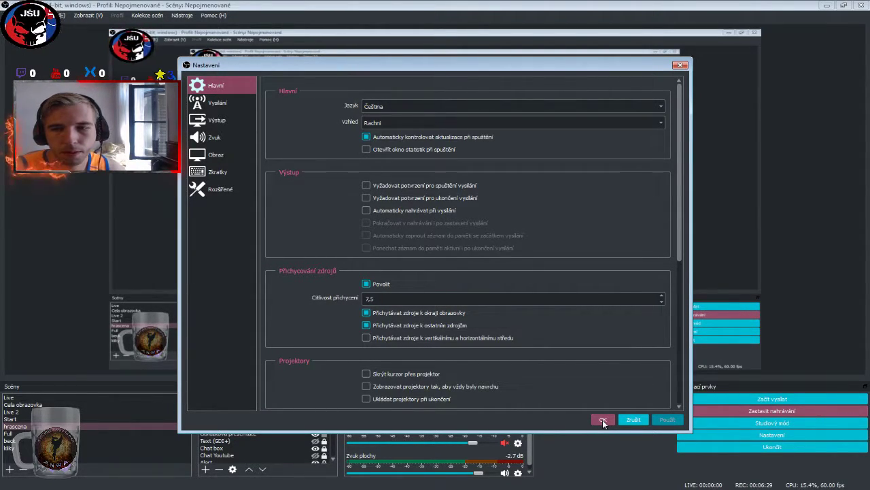
{"action": "left_click", "coordinate": [632, 420]}
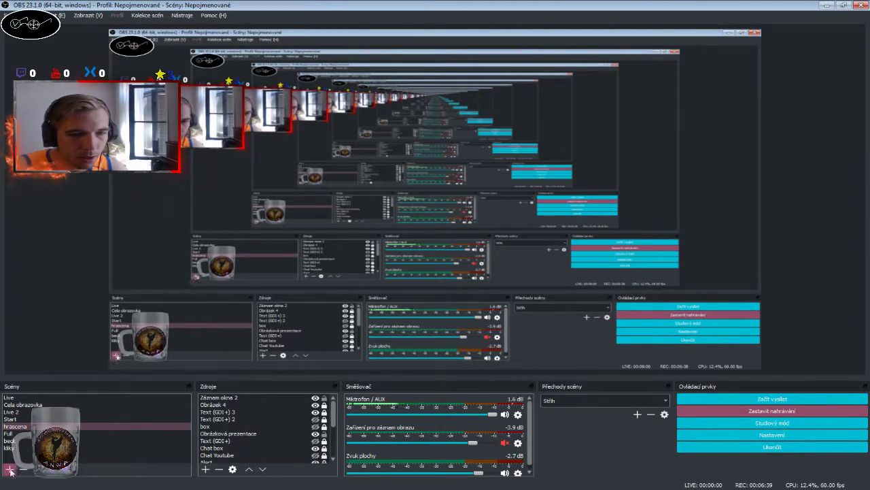
Add a new scene named "stream full"
{"action": "left_click", "coordinate": [13, 433]}
{"action": "left_click", "coordinate": [10, 457]}
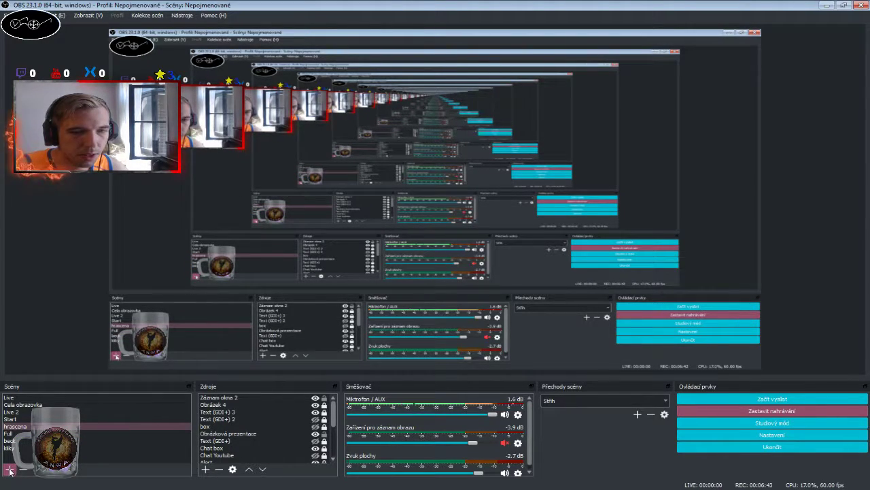
{"action": "left_click", "coordinate": [10, 469]}
{"action": "type", "text": "Scéna 2"}
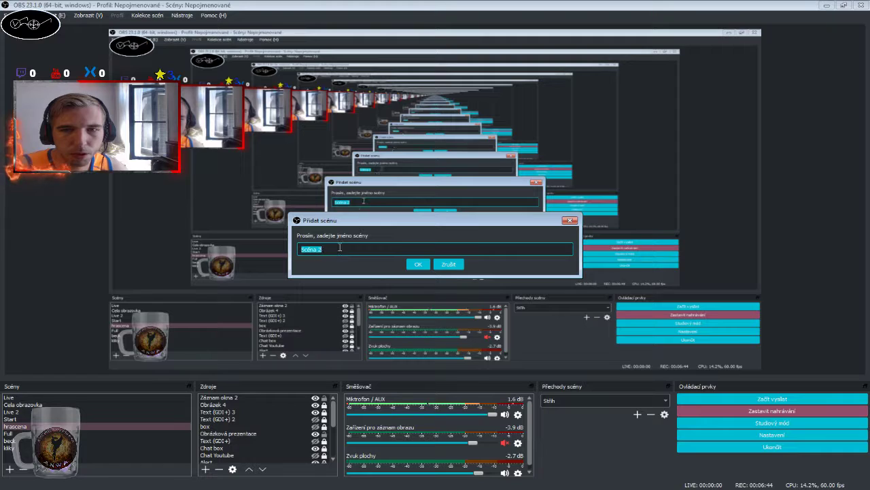
{"action": "key", "text": "BackSpace"}
{"action": "key", "text": "BackSpace"}
{"action": "key", "text": "BackSpace"}
{"action": "key", "text": "BackSpace"}
{"action": "key", "text": "BackSpace"}
{"action": "key", "text": "BackSpace"}
{"action": "type", "text": "stream"}
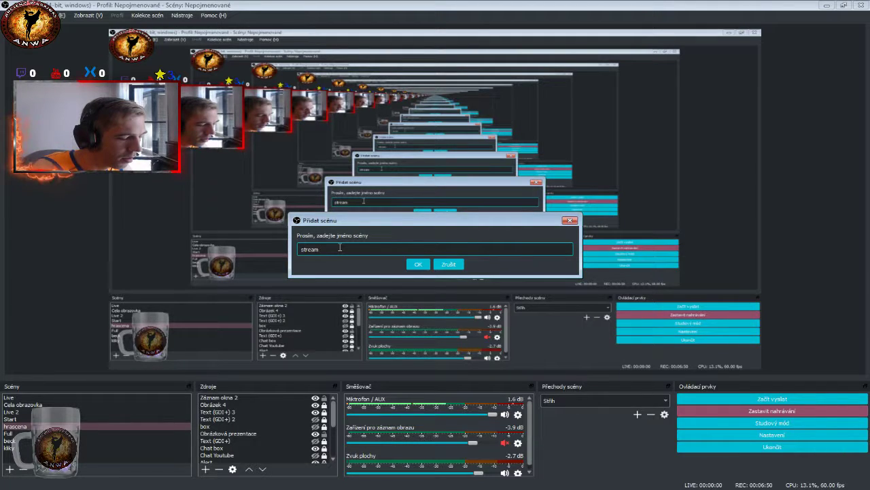
{"action": "type", "text": " full"}
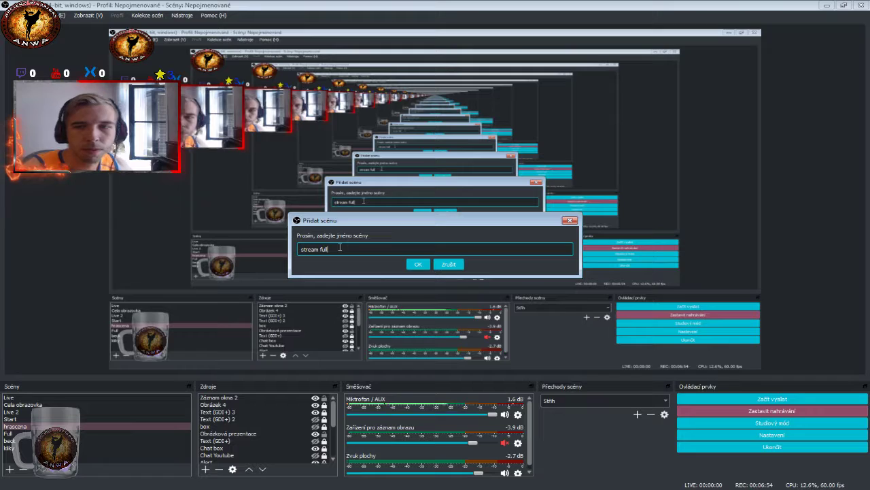
{"action": "left_click", "coordinate": [423, 268]}
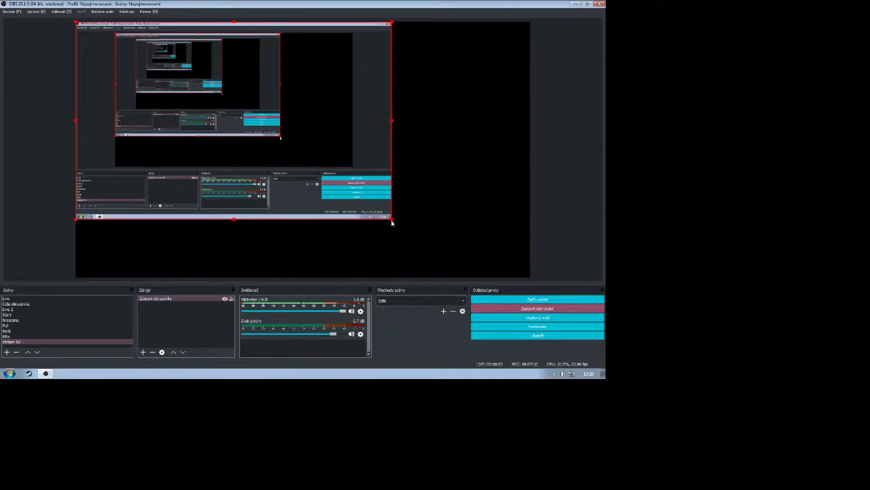
Scale the screen capture source up to fill the whole canvas and deselect it
{"action": "left_click_drag", "start_coordinate": [393, 221], "coordinate": [529, 267]}
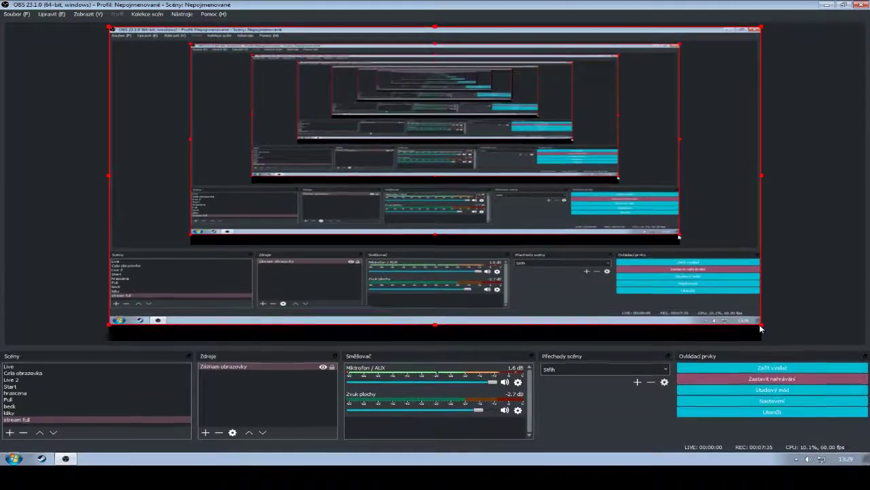
{"action": "left_click_drag", "start_coordinate": [760, 329], "coordinate": [762, 345]}
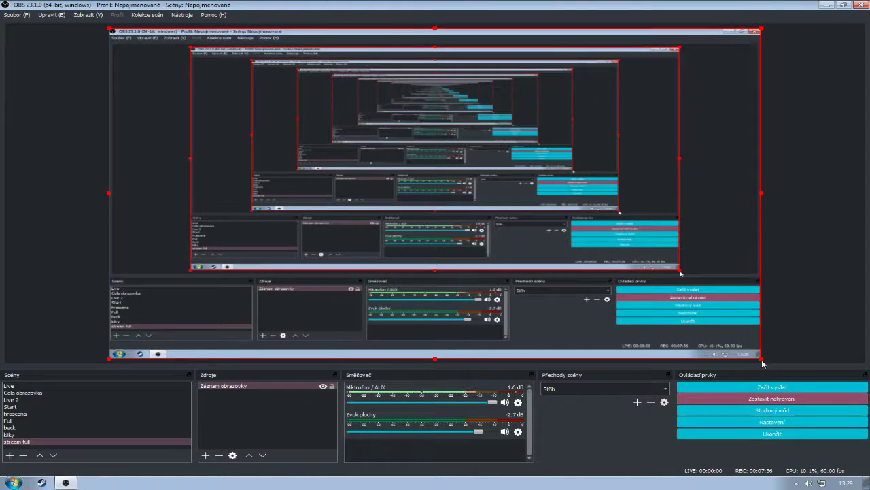
{"action": "left_click", "coordinate": [843, 302]}
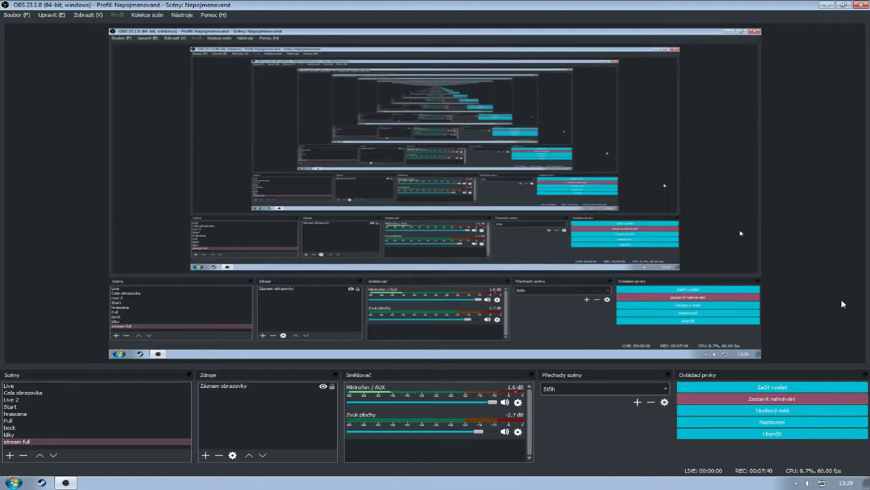
Add the existing video capture device "Zařízení pro záznam obrazu" as a source in the scene
{"action": "left_click", "coordinate": [205, 454]}
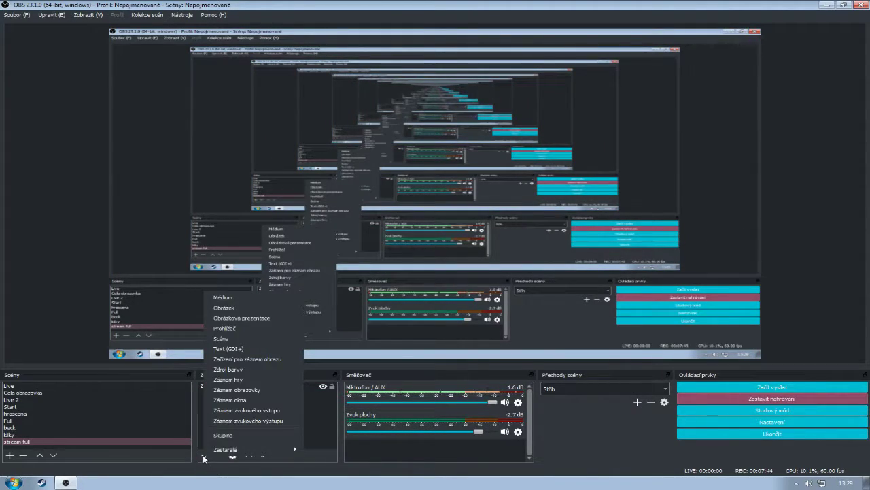
{"action": "left_click", "coordinate": [278, 365]}
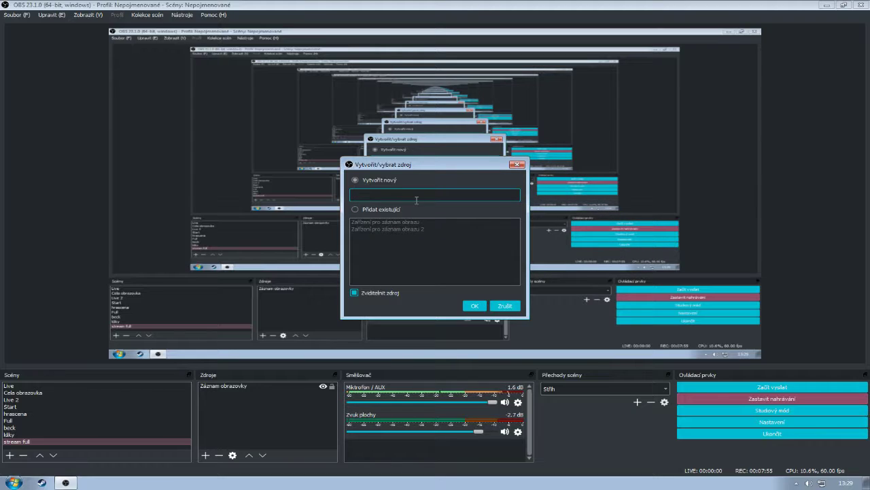
{"action": "left_click", "coordinate": [356, 209]}
{"action": "left_click", "coordinate": [370, 223]}
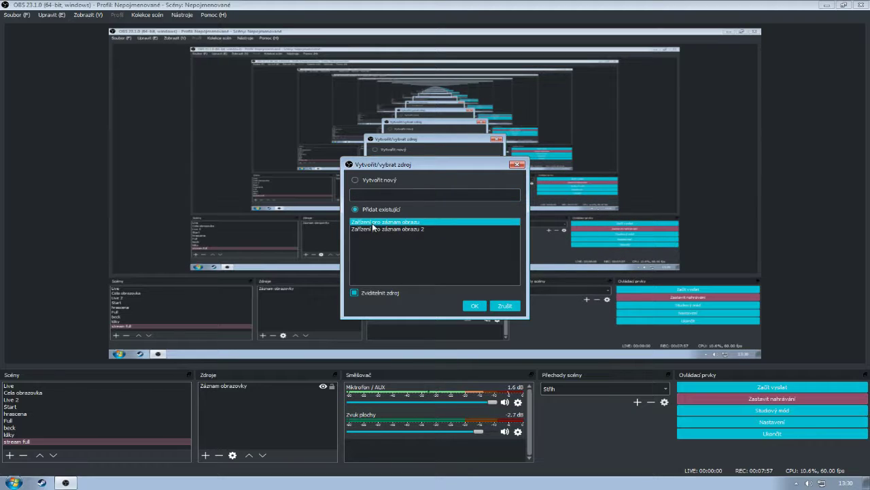
{"action": "left_click", "coordinate": [485, 306]}
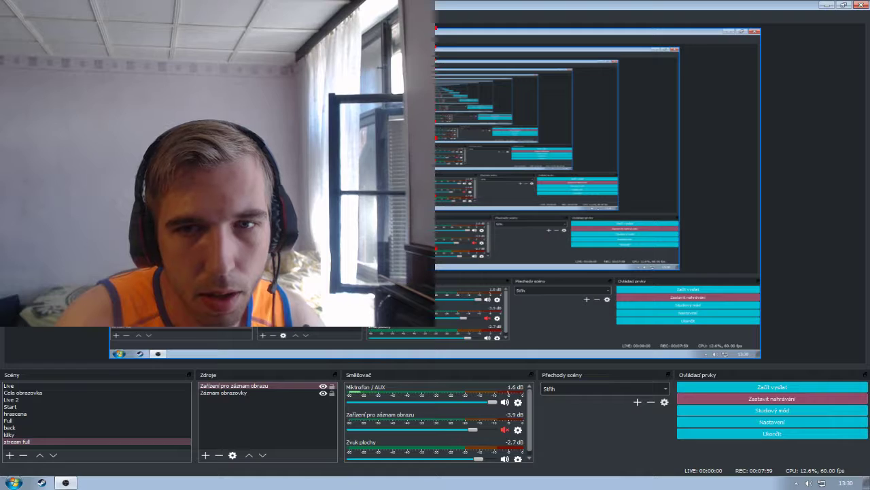
Review the webcam source's properties, including the device choice and the remaining options, and close them without changes
{"action": "double_click", "coordinate": [260, 385]}
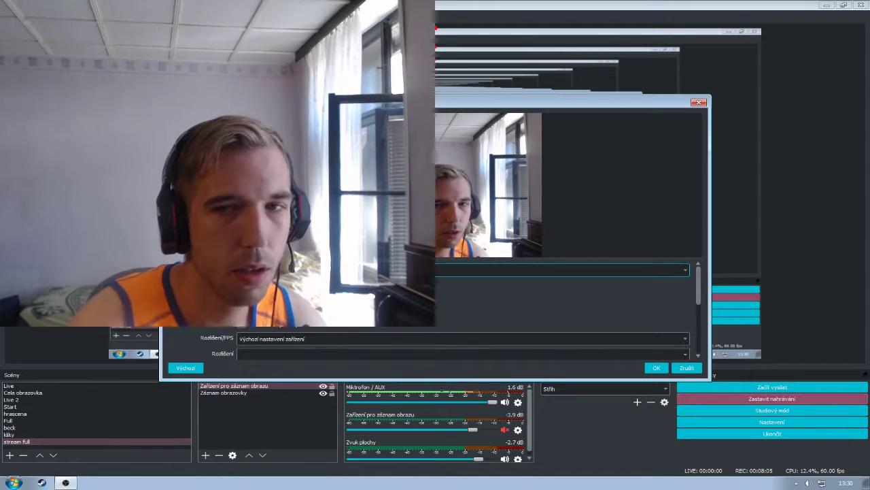
{"action": "left_click", "coordinate": [658, 272]}
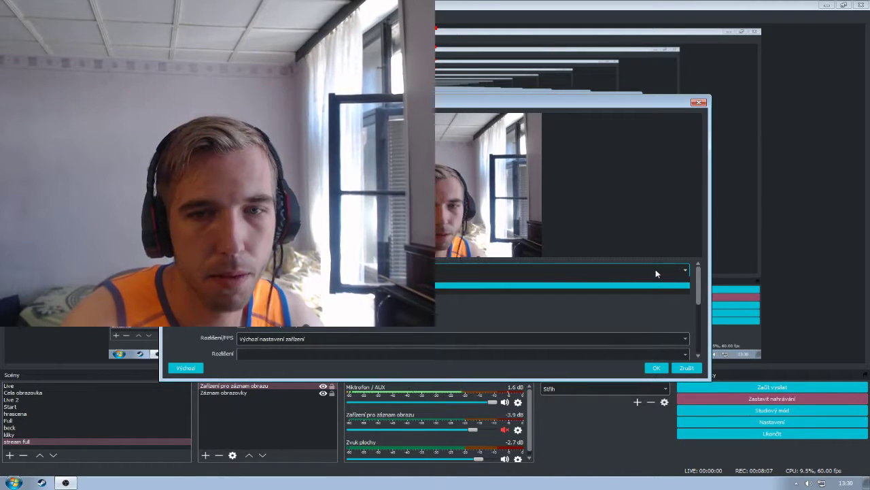
{"action": "left_click", "coordinate": [656, 273]}
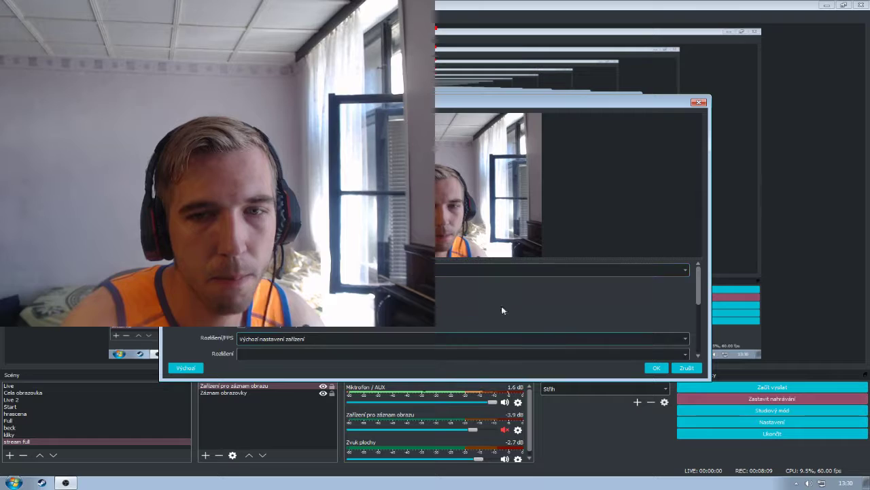
{"action": "scroll", "coordinate": [446, 302], "scroll_direction": "down", "scroll_amount": 5}
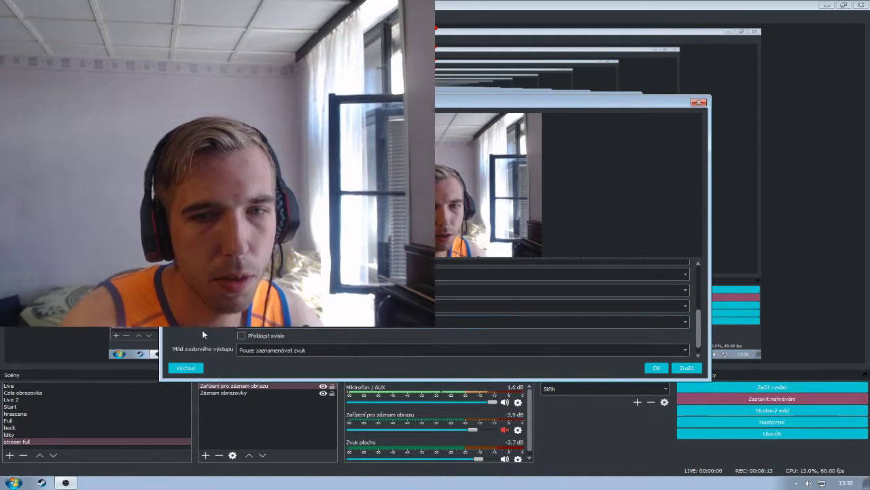
{"action": "scroll", "coordinate": [203, 333], "scroll_direction": "up", "scroll_amount": 3}
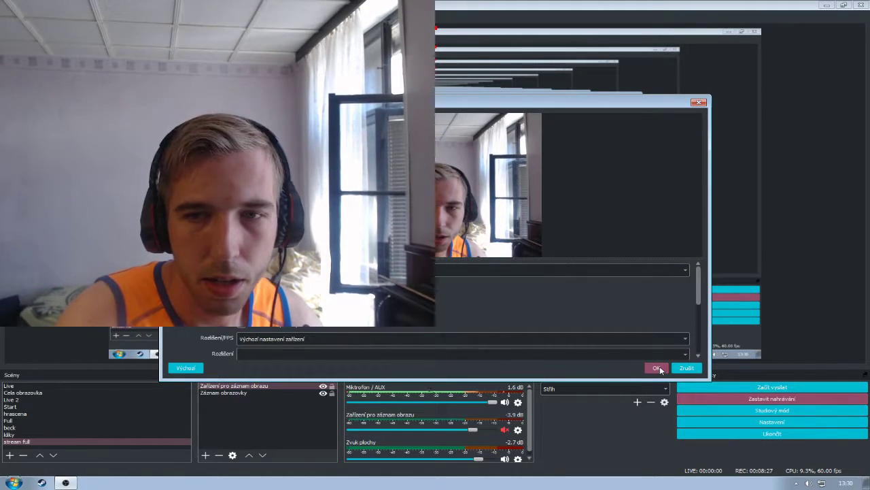
{"action": "left_click", "coordinate": [674, 371]}
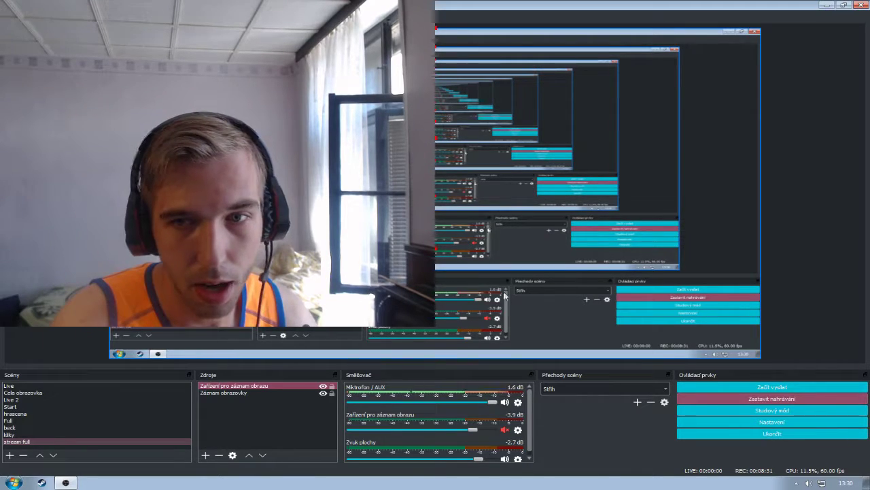
Crop the sides and top of the webcam picture and scale it down to a small overlay
{"action": "left_click_drag", "start_coordinate": [435, 247], "coordinate": [359, 253]}
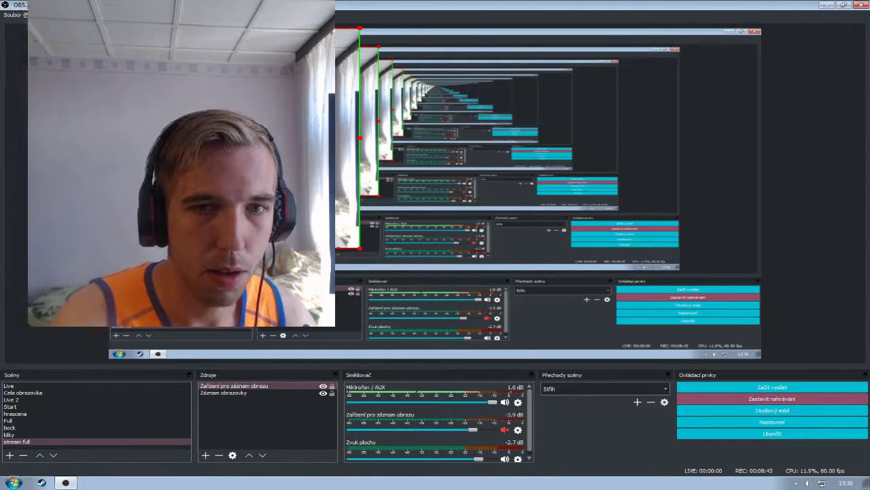
{"action": "left_click_drag", "start_coordinate": [268, 27], "coordinate": [269, 101]}
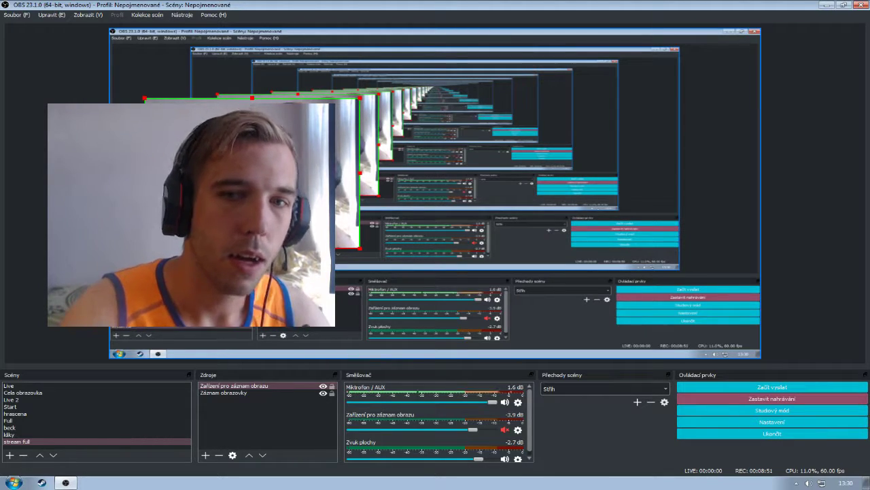
{"action": "left_click_drag", "start_coordinate": [359, 248], "coordinate": [232, 172]}
Move the webcam overlay into the top-left corner of the canvas
{"action": "left_click_drag", "start_coordinate": [209, 131], "coordinate": [172, 80]}
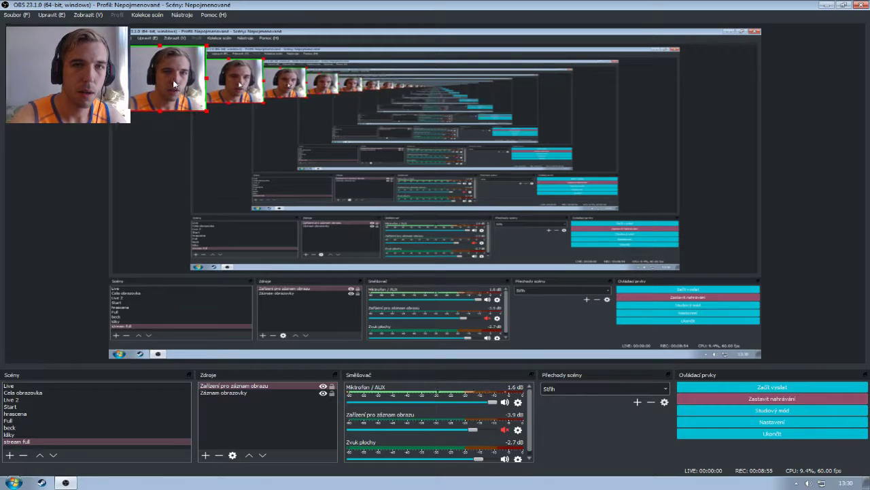
{"action": "left_click", "coordinate": [176, 84]}
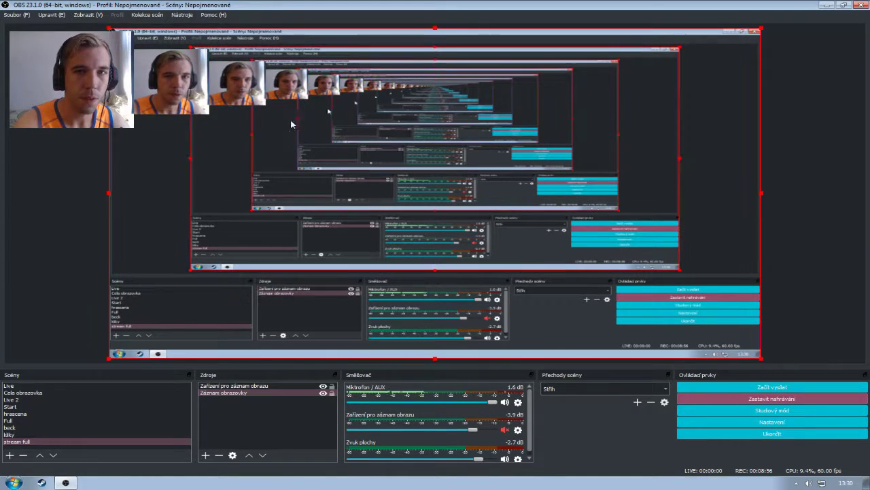
{"action": "left_click", "coordinate": [166, 86]}
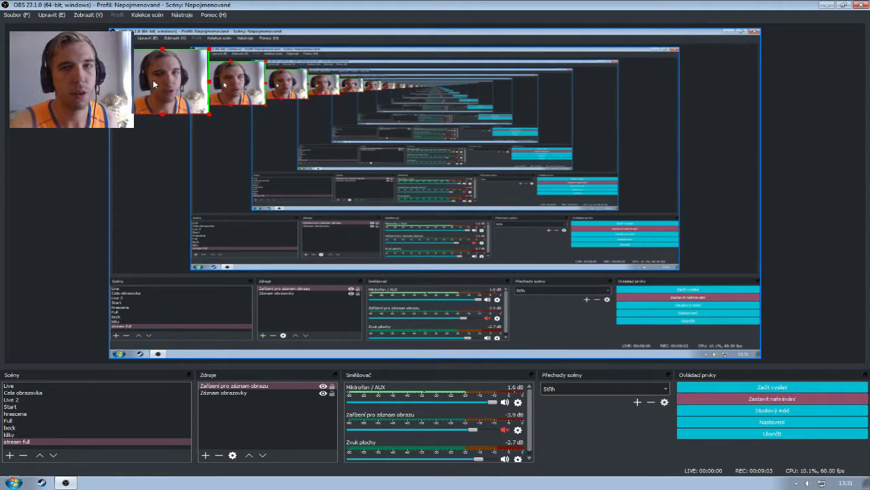
{"action": "left_click_drag", "start_coordinate": [190, 101], "coordinate": [169, 84]}
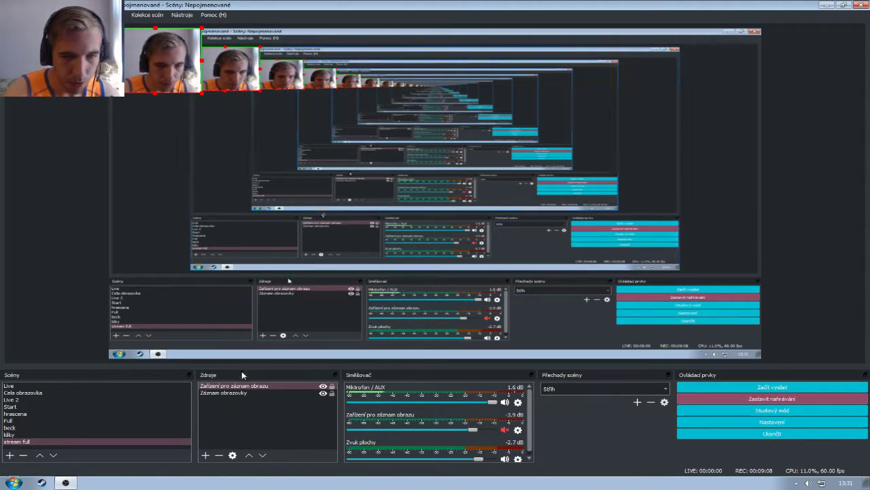
Add the existing game capture "Záznam hry" as a source in the scene
{"action": "left_click", "coordinate": [205, 457]}
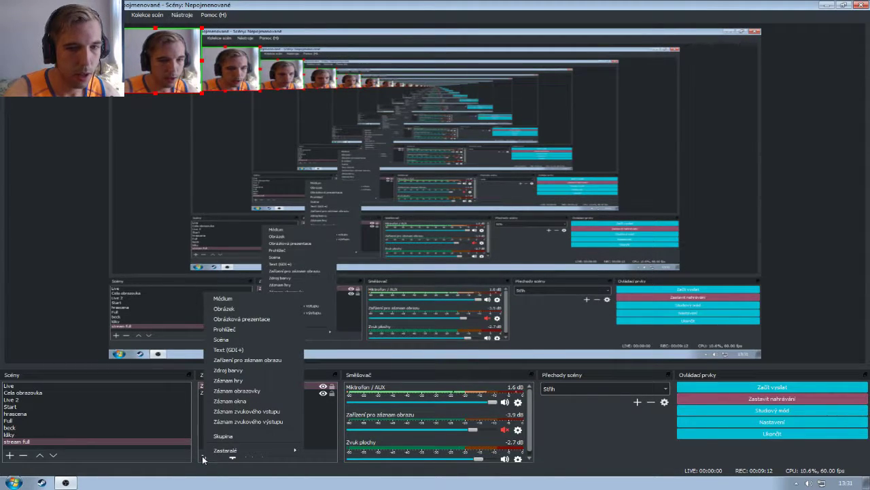
{"action": "left_click", "coordinate": [258, 385]}
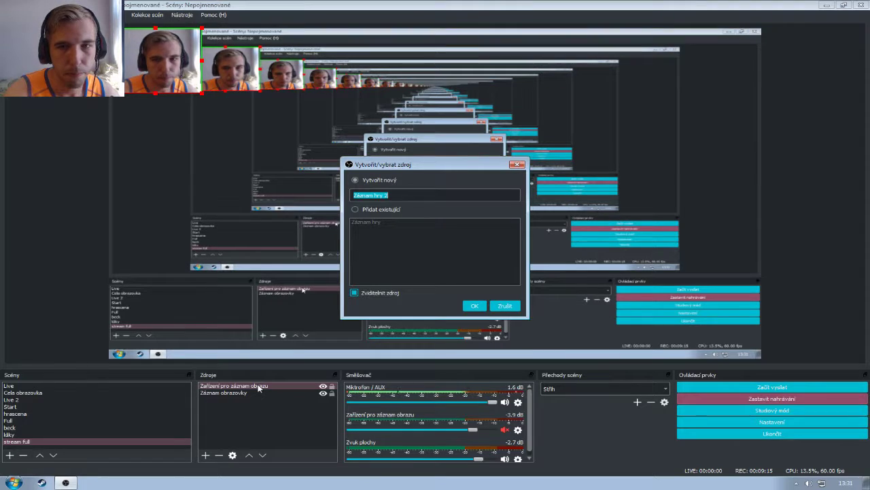
{"action": "left_click", "coordinate": [354, 210]}
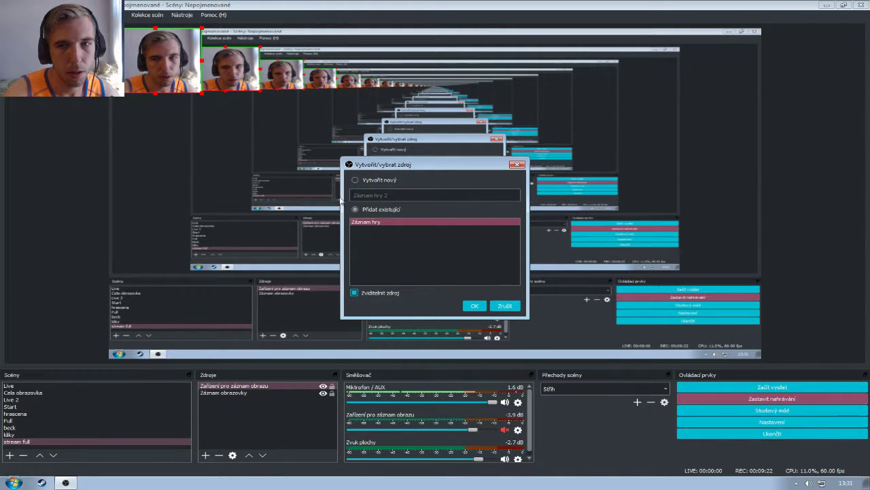
{"action": "left_click", "coordinate": [469, 305]}
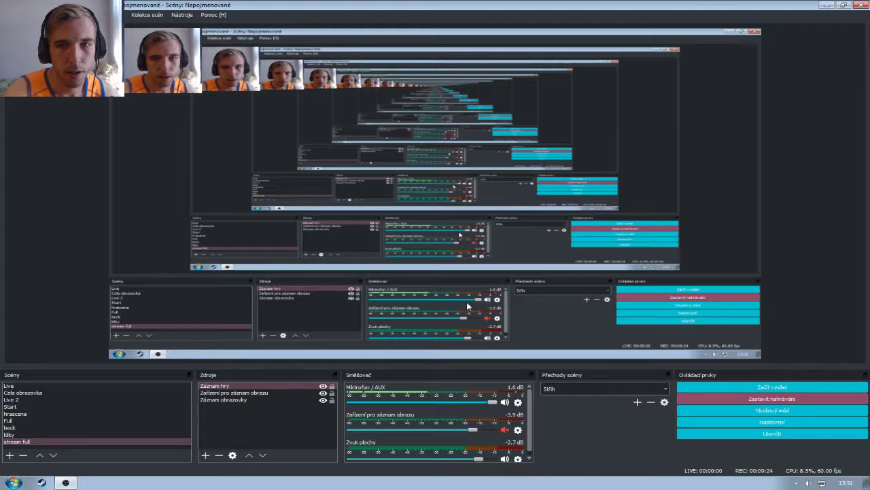
Review the capture mode and other options in the game capture source's properties, and close them without changes
{"action": "double_click", "coordinate": [256, 387]}
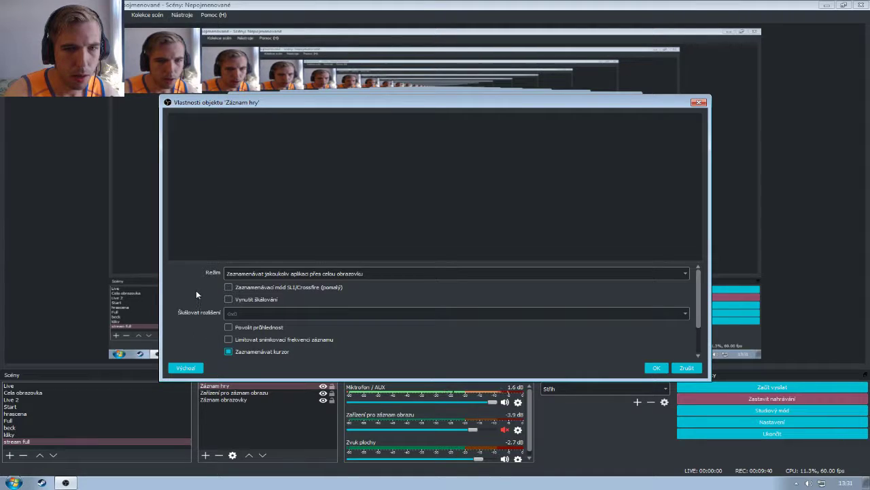
{"action": "scroll", "coordinate": [197, 291], "scroll_direction": "down", "scroll_amount": 2}
{"action": "scroll", "coordinate": [196, 291], "scroll_direction": "down", "scroll_amount": 1}
{"action": "scroll", "coordinate": [204, 335], "scroll_direction": "up", "scroll_amount": 3}
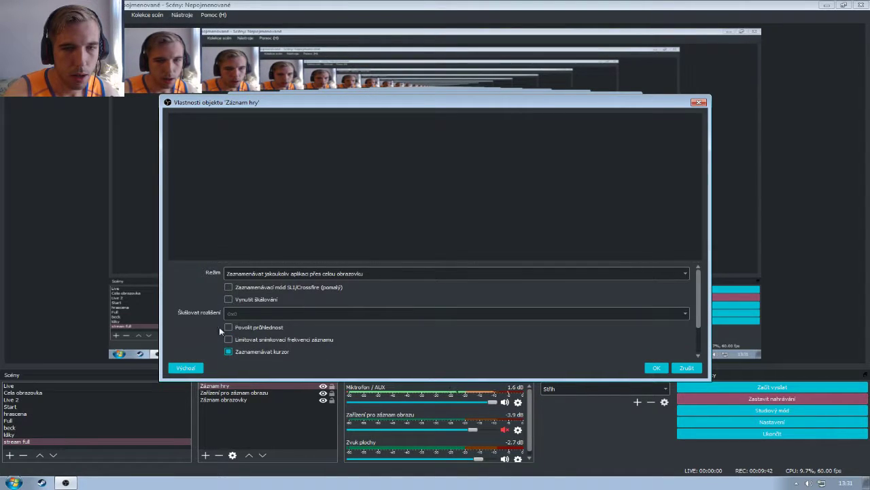
{"action": "left_click", "coordinate": [649, 367]}
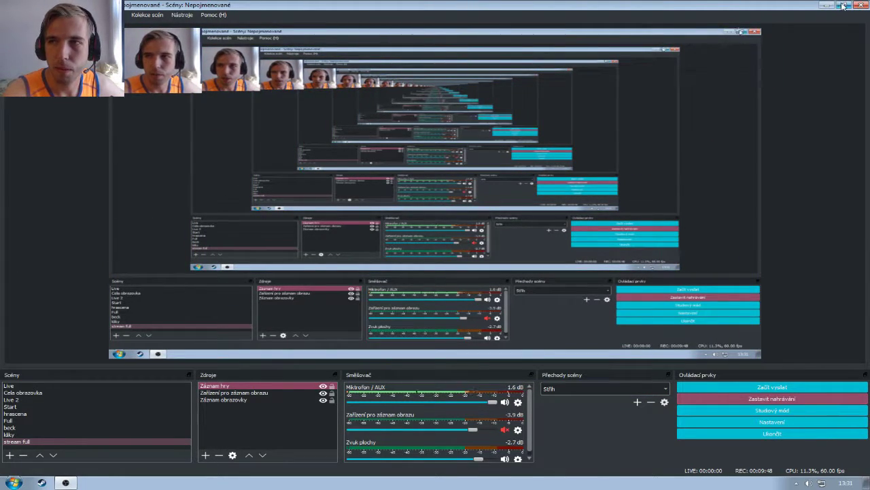
Restore the OBS window to a smaller size, move it aside and launch League of Legends from the desktop
{"action": "double_click", "coordinate": [618, 6]}
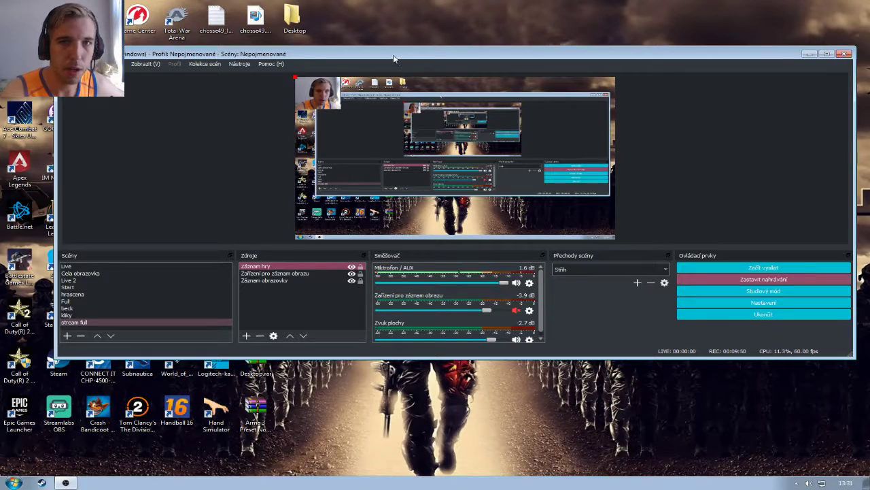
{"action": "left_click_drag", "start_coordinate": [384, 55], "coordinate": [422, 31]}
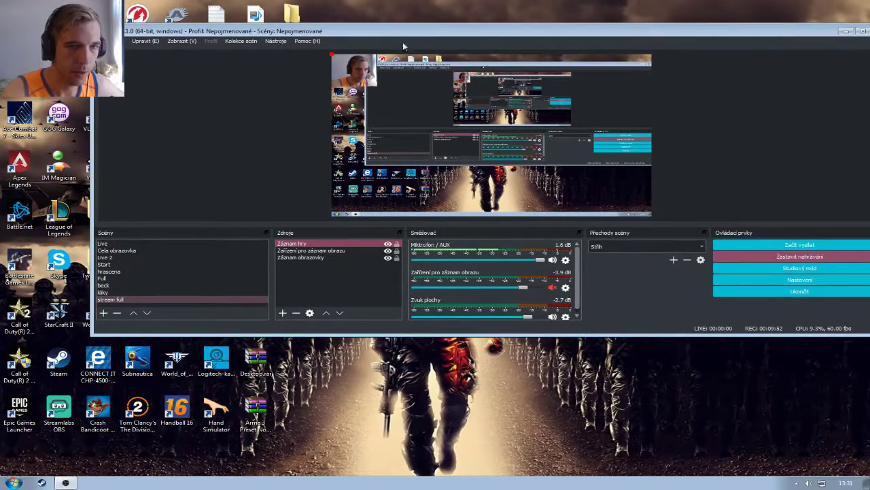
{"action": "double_click", "coordinate": [70, 229]}
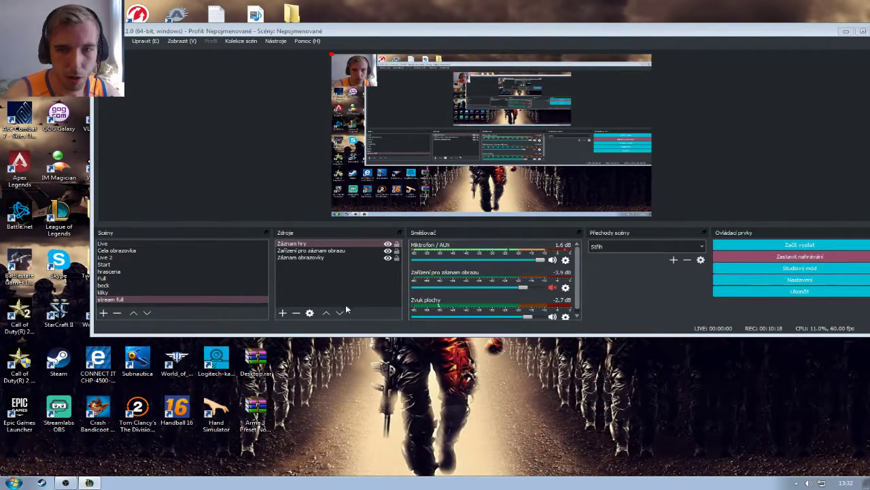
Add the existing window capture "Záznam okna" as a source in the scene
{"action": "left_click", "coordinate": [322, 289]}
{"action": "left_click", "coordinate": [283, 313]}
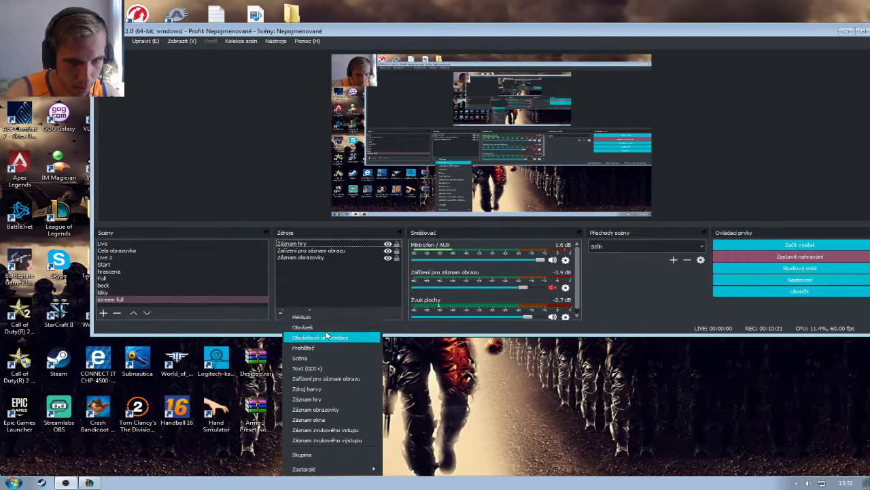
{"action": "left_click", "coordinate": [349, 423]}
{"action": "left_click", "coordinate": [428, 151]}
{"action": "left_click", "coordinate": [425, 164]}
{"action": "left_click", "coordinate": [531, 247]}
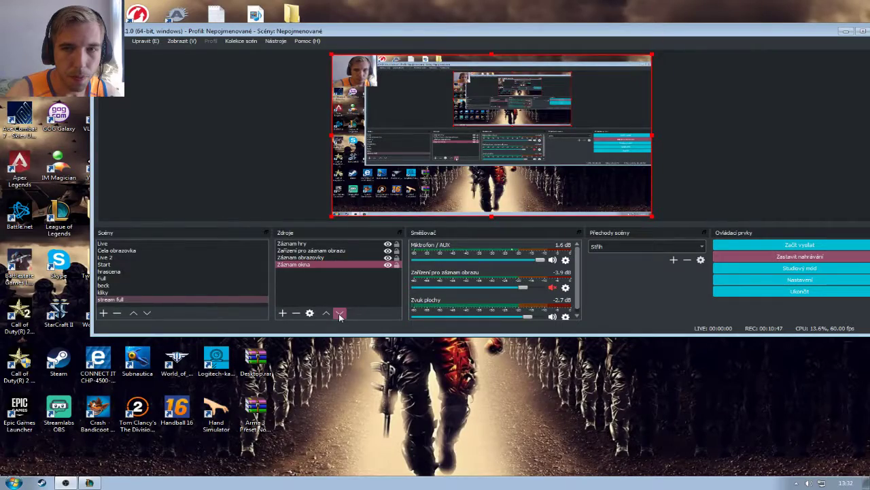
Move the window capture source above the screen capture and return it to the bottom of the source list
{"action": "left_click", "coordinate": [304, 264]}
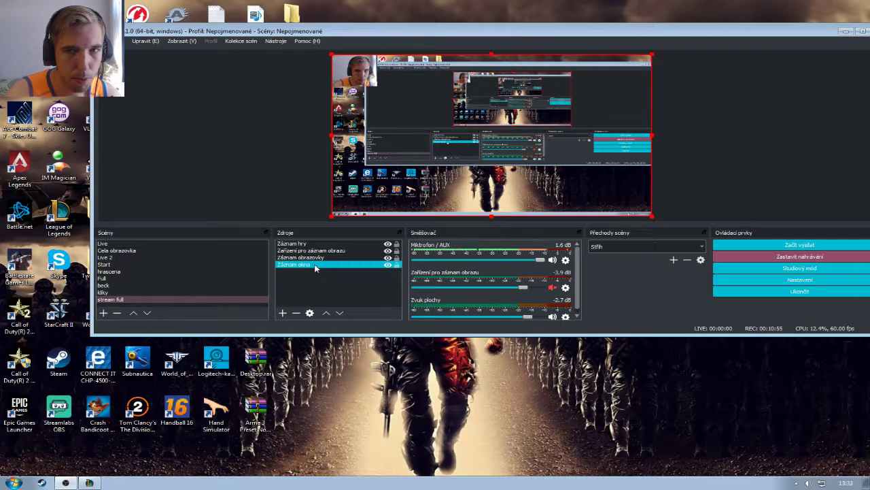
{"action": "left_click", "coordinate": [321, 308]}
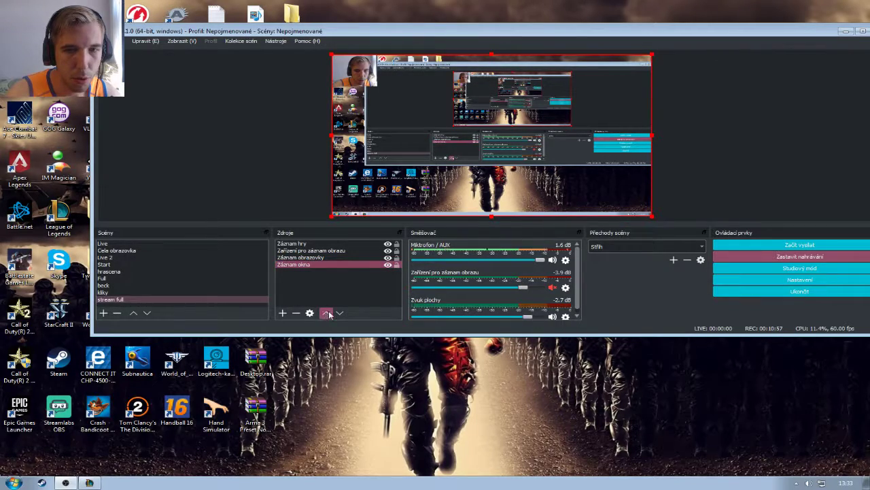
{"action": "left_click", "coordinate": [327, 313]}
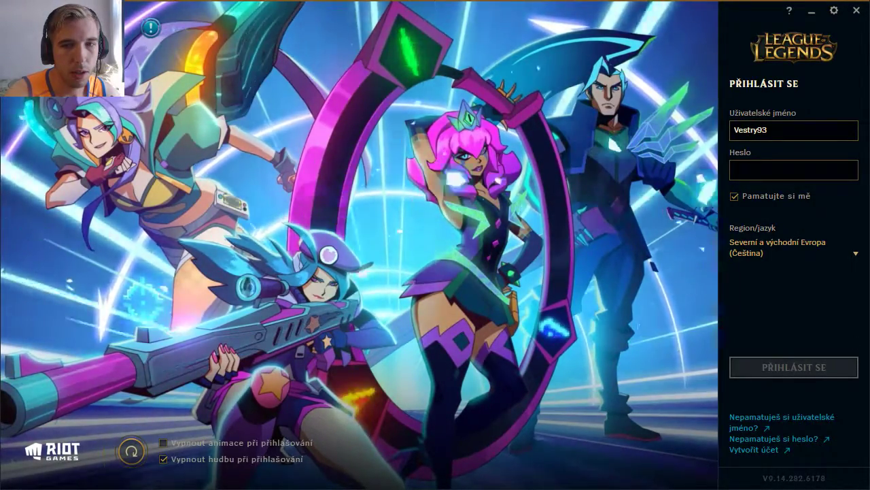
{"action": "left_click", "coordinate": [340, 313]}
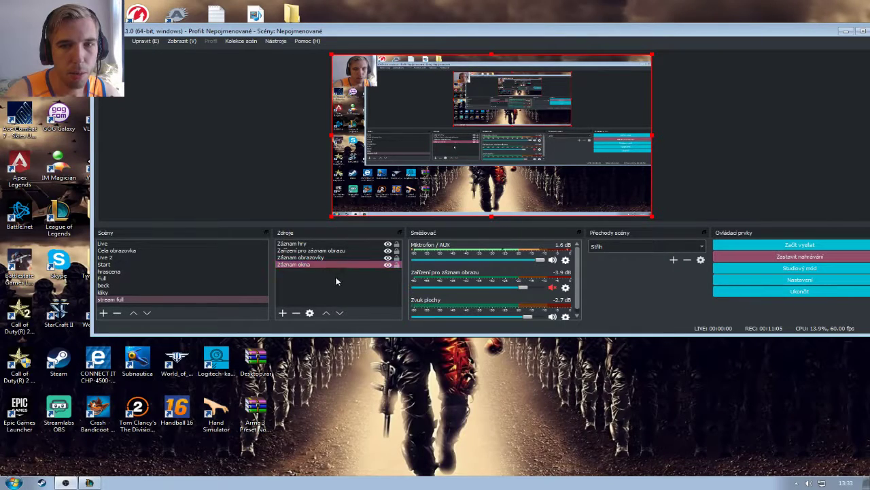
Hide the window capture source "Záznam okna" and make it visible again
{"action": "left_click", "coordinate": [394, 264]}
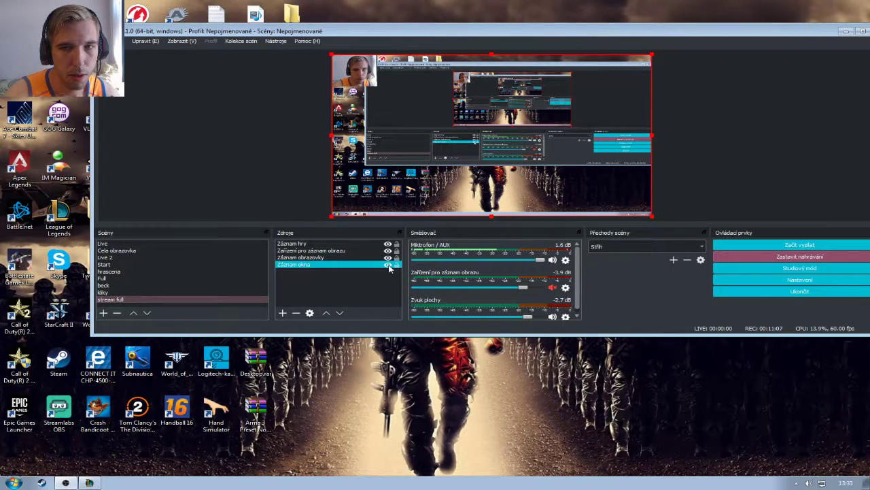
{"action": "left_click", "coordinate": [388, 264]}
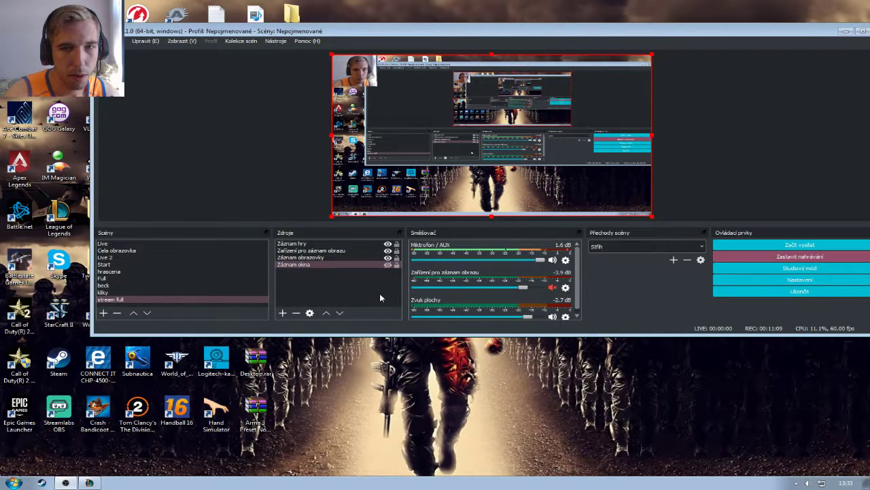
{"action": "left_click", "coordinate": [388, 267]}
{"action": "left_click", "coordinate": [391, 259]}
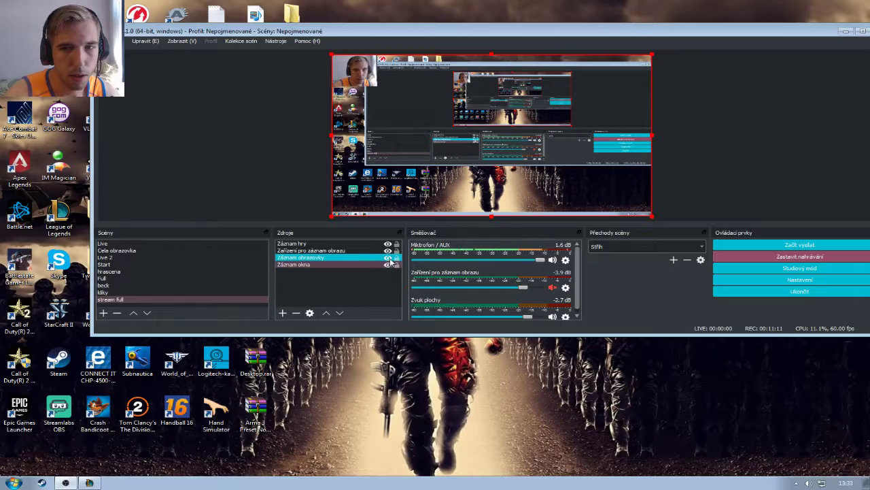
{"action": "left_click", "coordinate": [388, 263]}
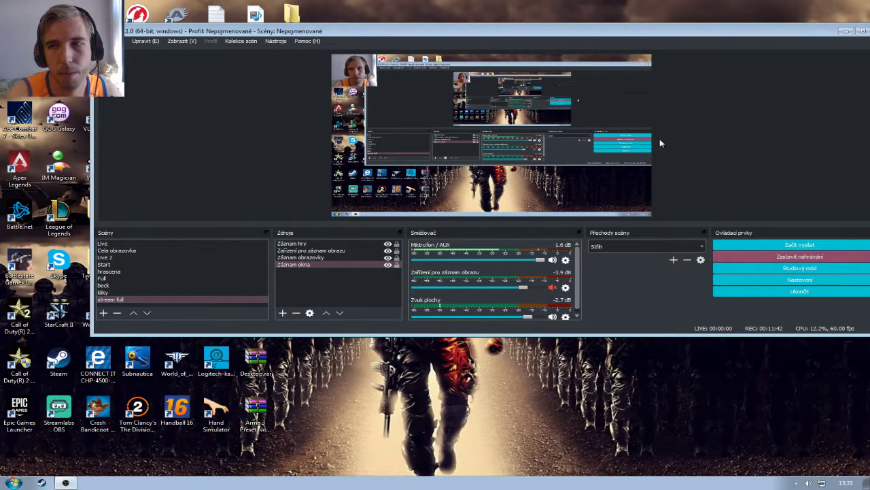
Reorder the sources so the game capture sits below the webcam, followed by the window capture, with the screen capture at the bottom
{"action": "left_click_drag", "start_coordinate": [473, 38], "coordinate": [413, 43]}
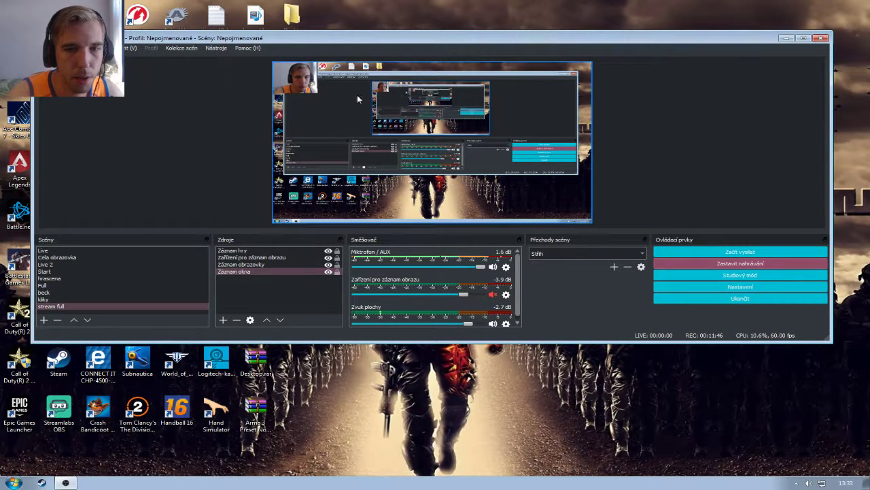
{"action": "left_click", "coordinate": [246, 251]}
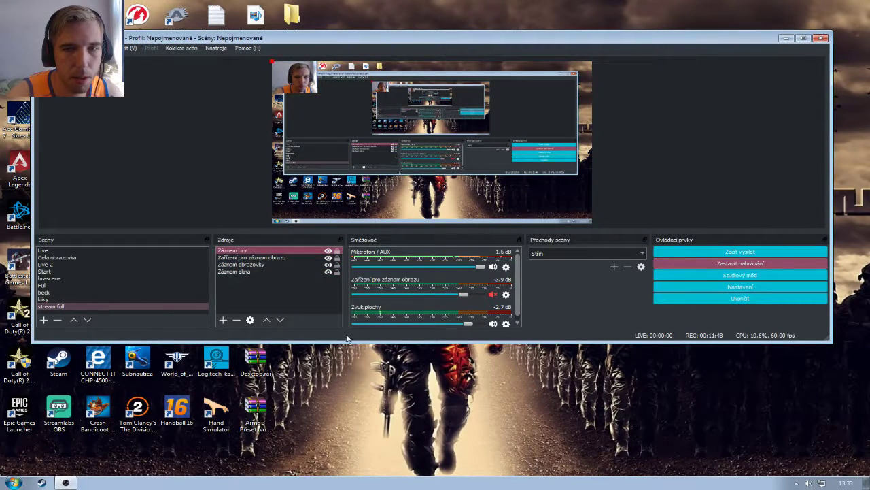
{"action": "left_click", "coordinate": [280, 320]}
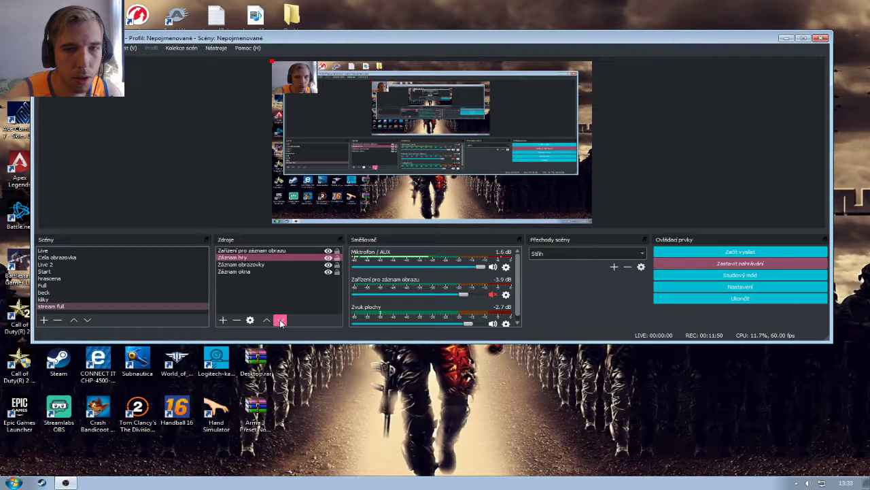
{"action": "left_click", "coordinate": [279, 320]}
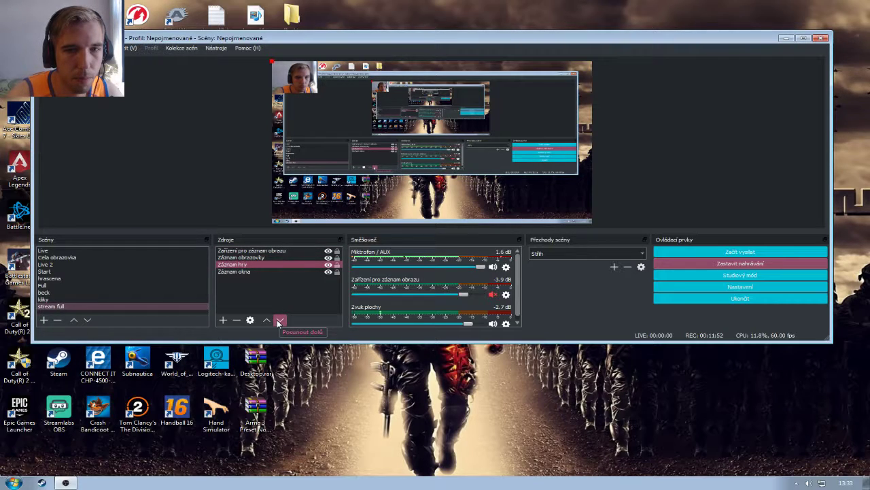
{"action": "left_click", "coordinate": [280, 258]}
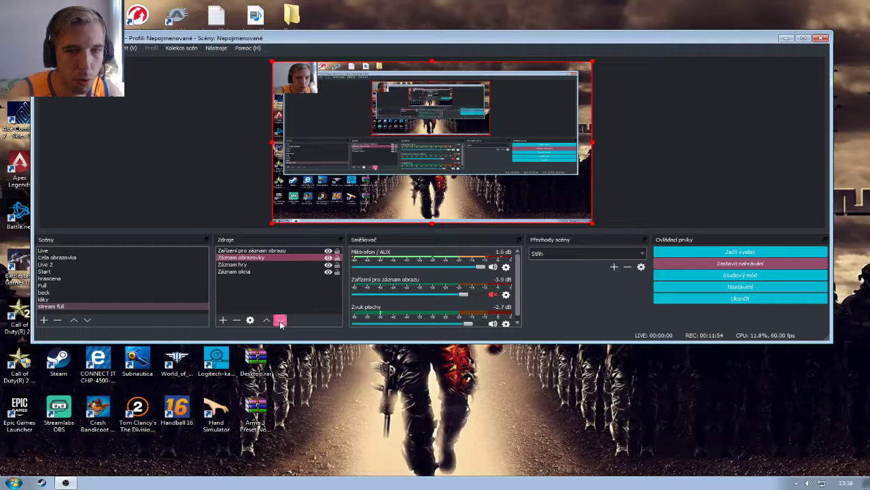
{"action": "left_click", "coordinate": [281, 321]}
{"action": "left_click", "coordinate": [280, 321]}
Lock all four sources of the "stream full" scene against changes
{"action": "left_click", "coordinate": [257, 265]}
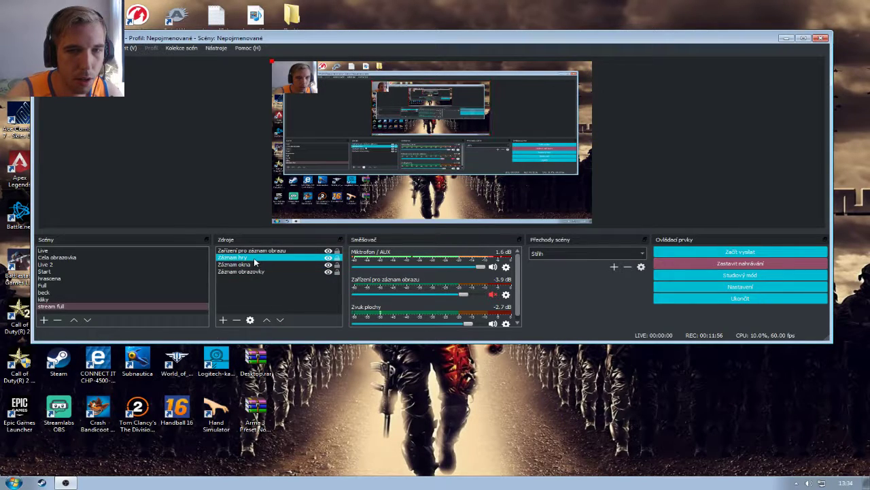
{"action": "left_click", "coordinate": [276, 272]}
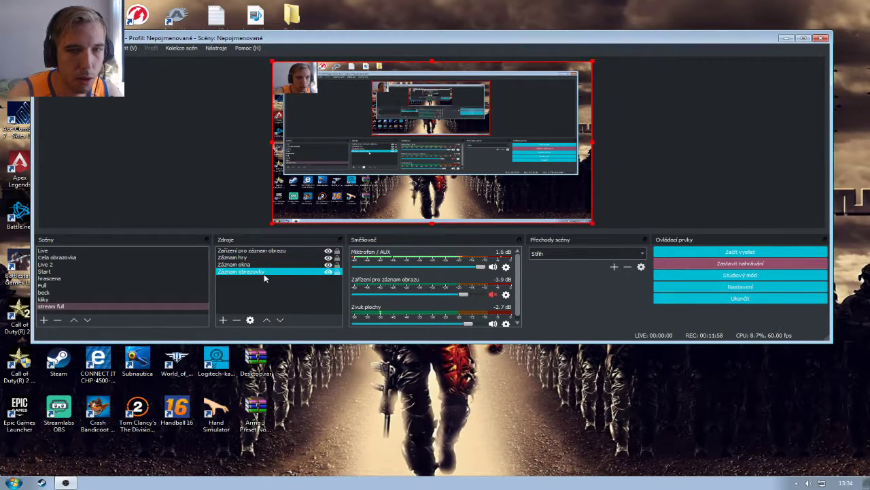
{"action": "left_click", "coordinate": [337, 258]}
{"action": "left_click", "coordinate": [337, 252]}
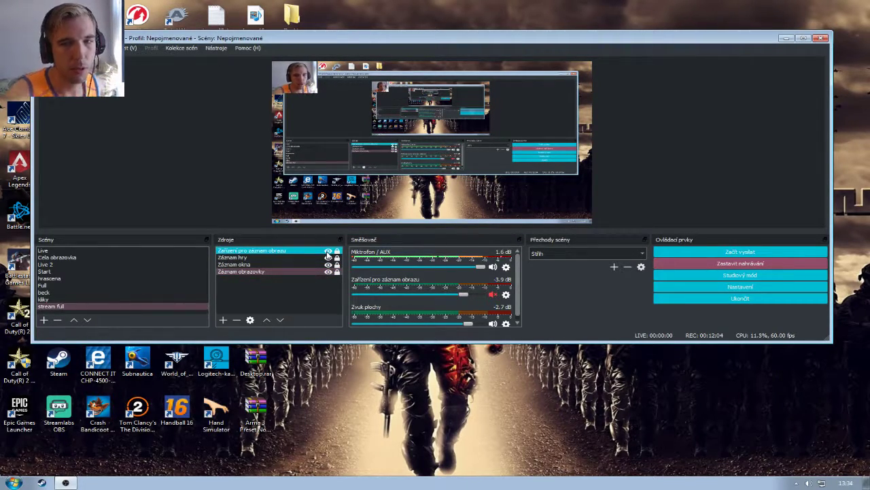
Toggle the webcam source "Zařízení pro záznam obrazu" off and on several times, leaving it visible
{"action": "left_click", "coordinate": [328, 253]}
{"action": "left_click", "coordinate": [329, 253]}
{"action": "left_click", "coordinate": [328, 253]}
{"action": "left_click", "coordinate": [328, 253]}
{"action": "left_click", "coordinate": [328, 253]}
{"action": "left_click", "coordinate": [328, 253]}
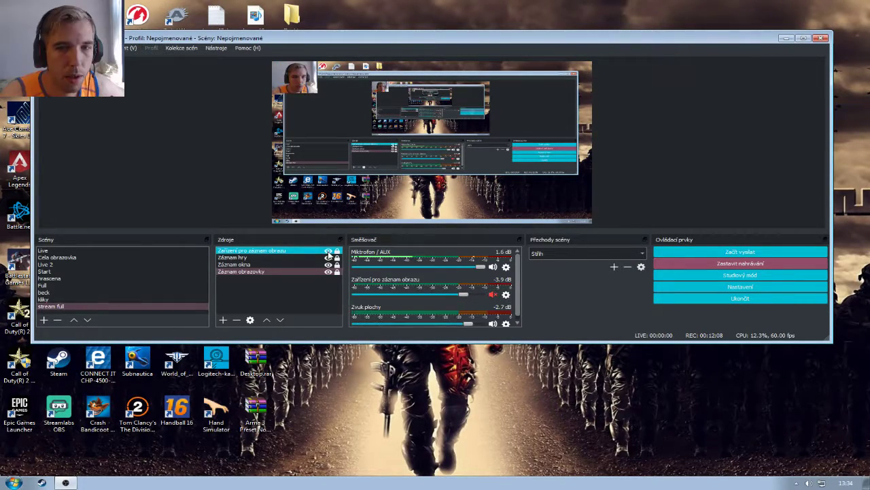
{"action": "left_click", "coordinate": [329, 252]}
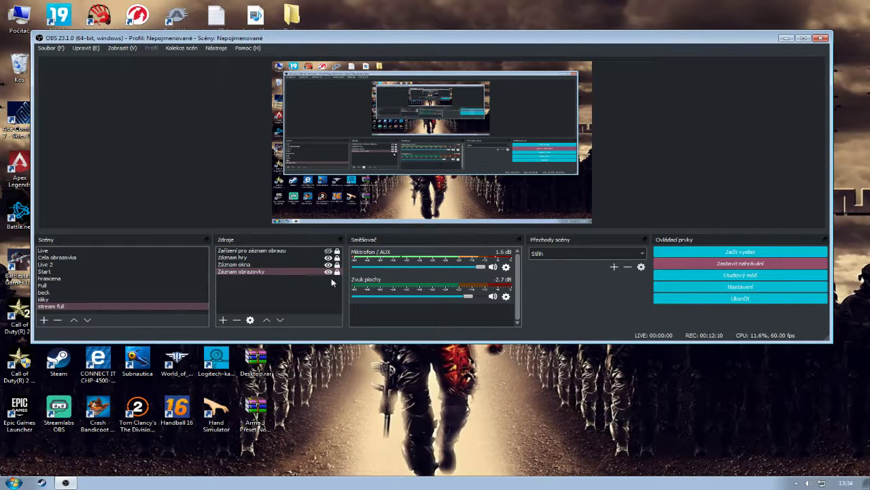
{"action": "left_click", "coordinate": [320, 251]}
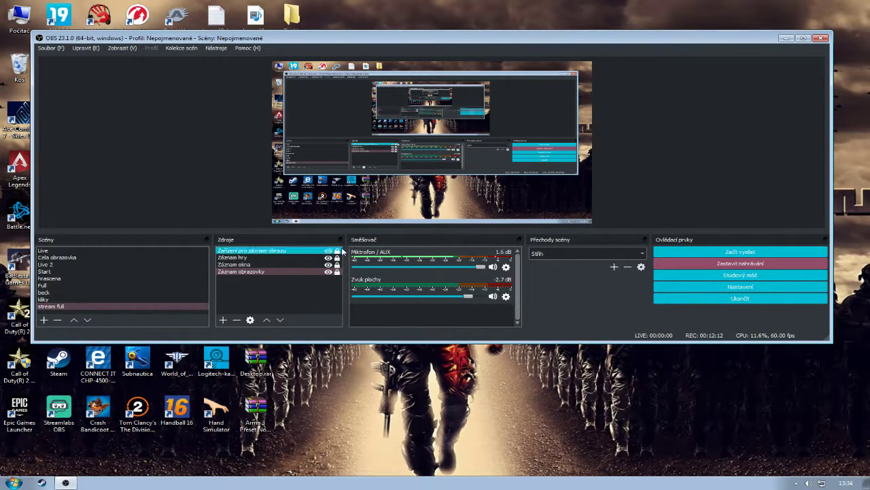
{"action": "left_click", "coordinate": [329, 252]}
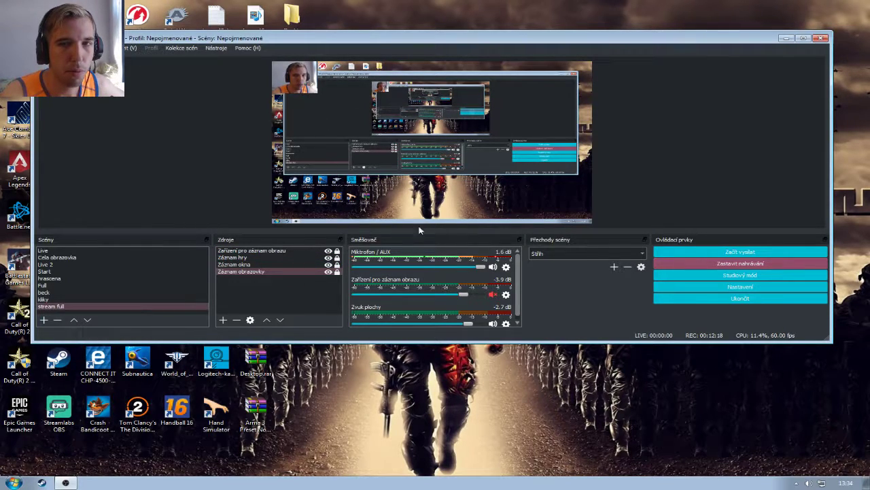
{"action": "left_click", "coordinate": [398, 117]}
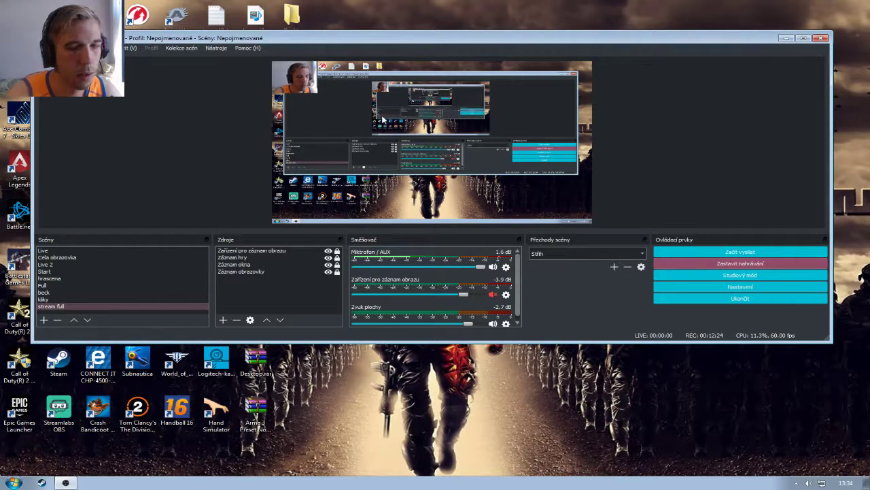
{"action": "left_click", "coordinate": [327, 265]}
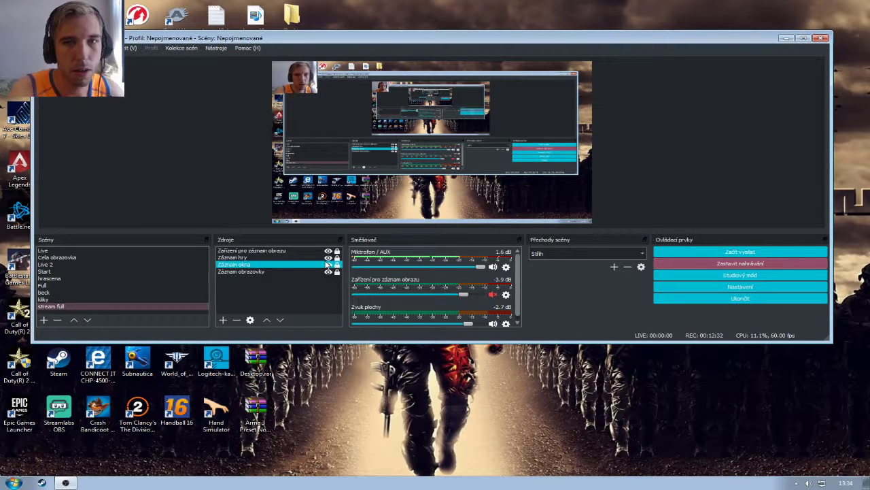
{"action": "left_click", "coordinate": [581, 219]}
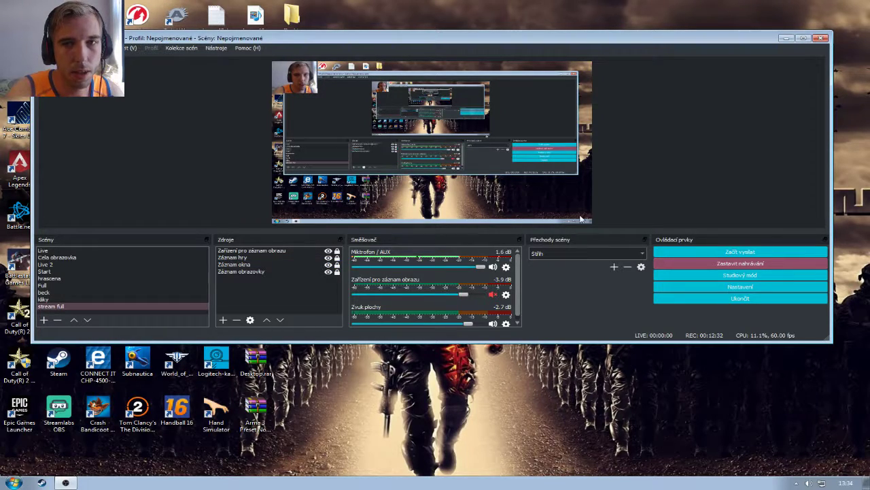
{"action": "left_click", "coordinate": [218, 265]}
{"action": "left_click", "coordinate": [218, 284]}
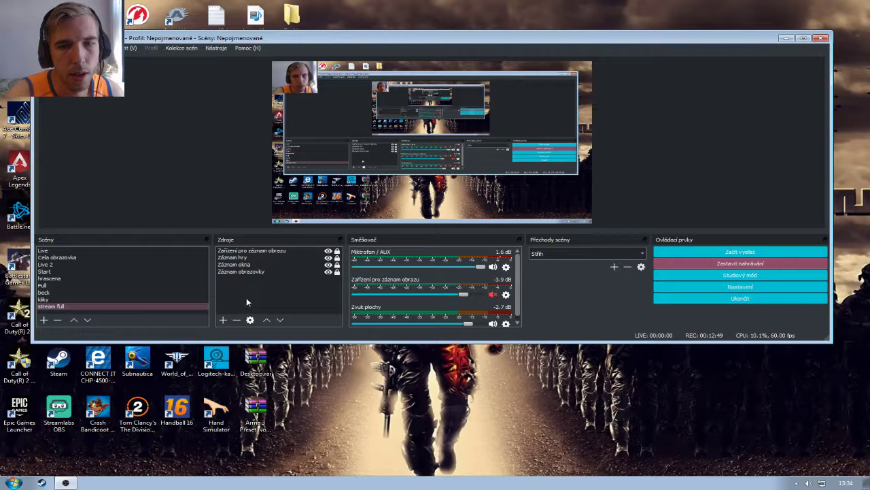
Add a new Text (GDI+) source named "Jmeno" to the scene
{"action": "left_click", "coordinate": [222, 320]}
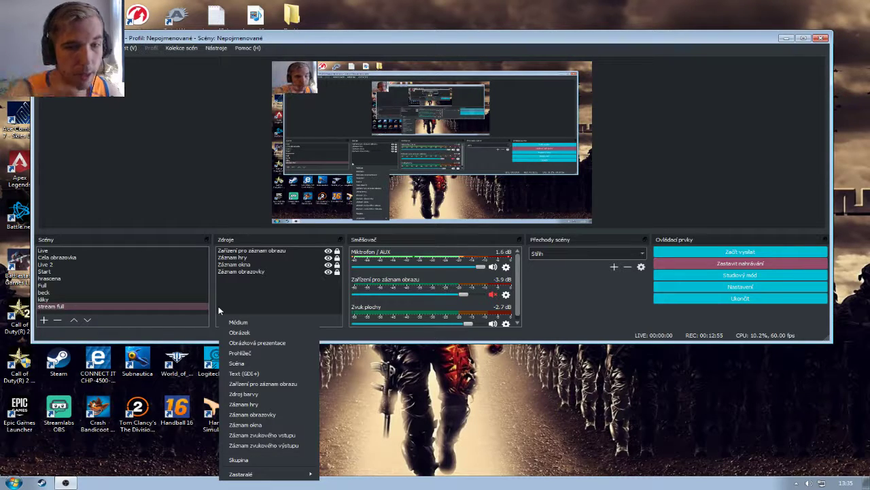
{"action": "left_click", "coordinate": [269, 374]}
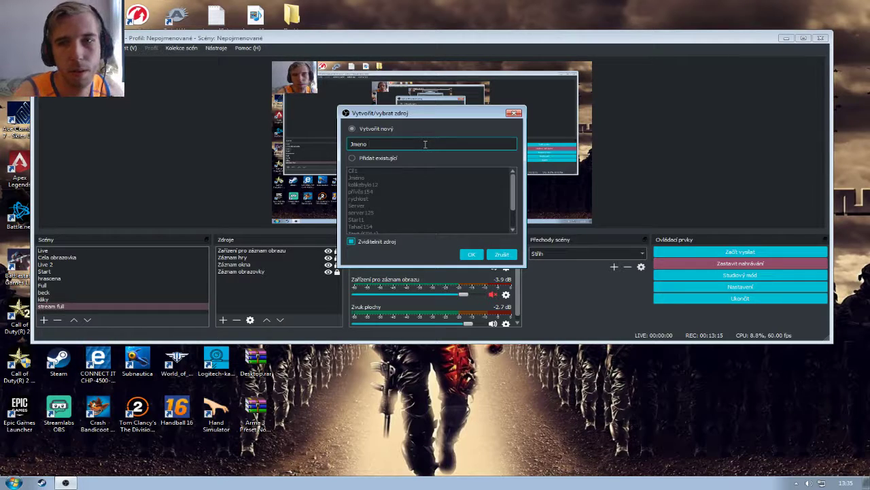
{"action": "left_click", "coordinate": [471, 254]}
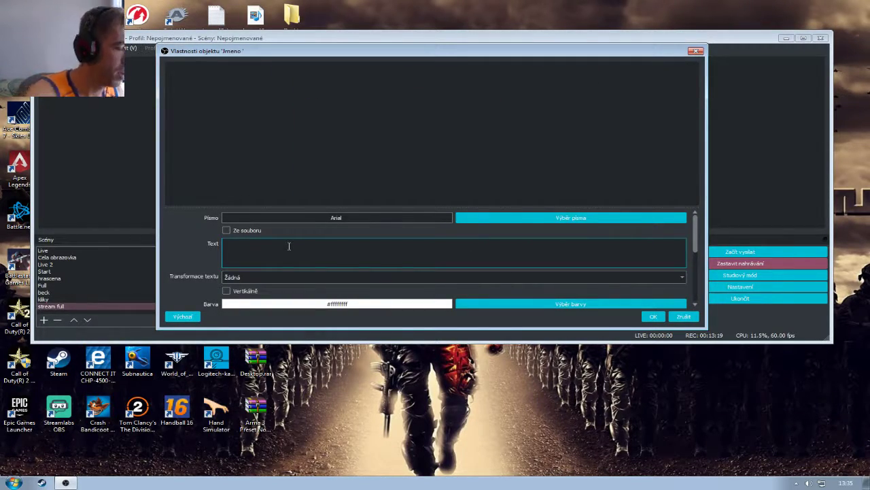
Enter the streamer's nickname as the text of the "Jmeno" source, correcting the stray comma
{"action": "type", "text": "estry"}
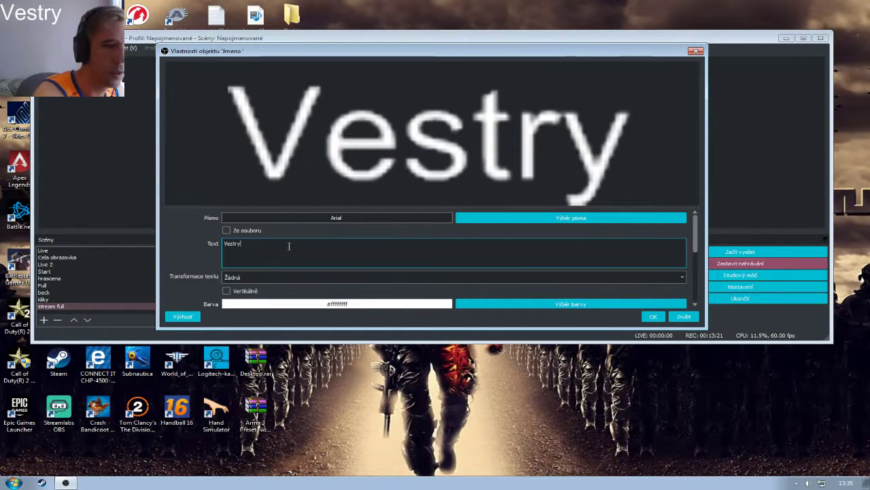
{"action": "type", "text": "9,3"}
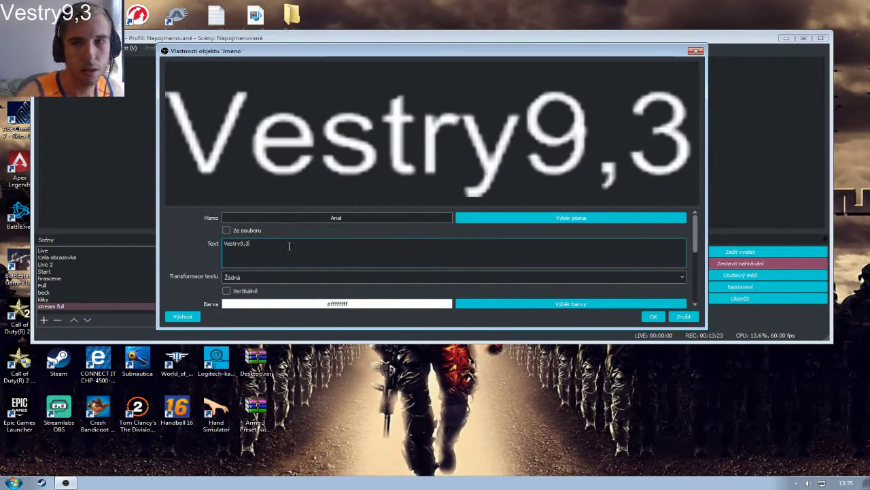
{"action": "key", "text": "BackSpace"}
{"action": "key", "text": "BackSpace"}
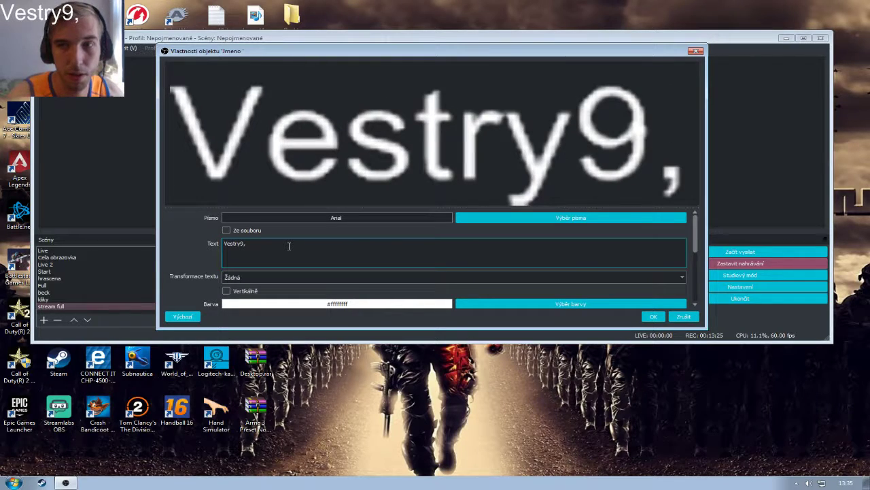
{"action": "type", "text": "3"}
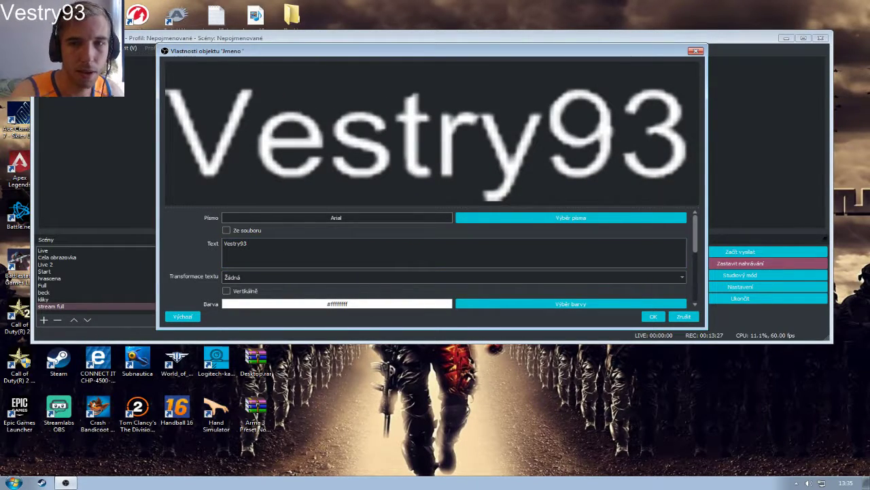
Preview several fonts for the nickname text and set it to Lao UI in the regular style (obyčejné)
{"action": "left_click", "coordinate": [493, 217]}
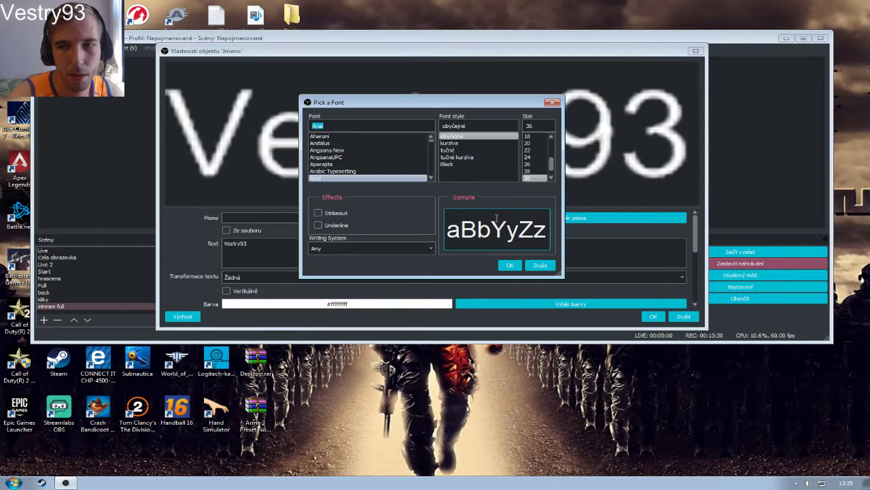
{"action": "left_click", "coordinate": [377, 150]}
{"action": "left_click", "coordinate": [374, 136]}
{"action": "left_click", "coordinate": [371, 157]}
{"action": "scroll", "coordinate": [363, 144], "scroll_direction": "down", "scroll_amount": 5}
{"action": "left_click", "coordinate": [365, 170]}
{"action": "scroll", "coordinate": [370, 148], "scroll_direction": "up", "scroll_amount": 5}
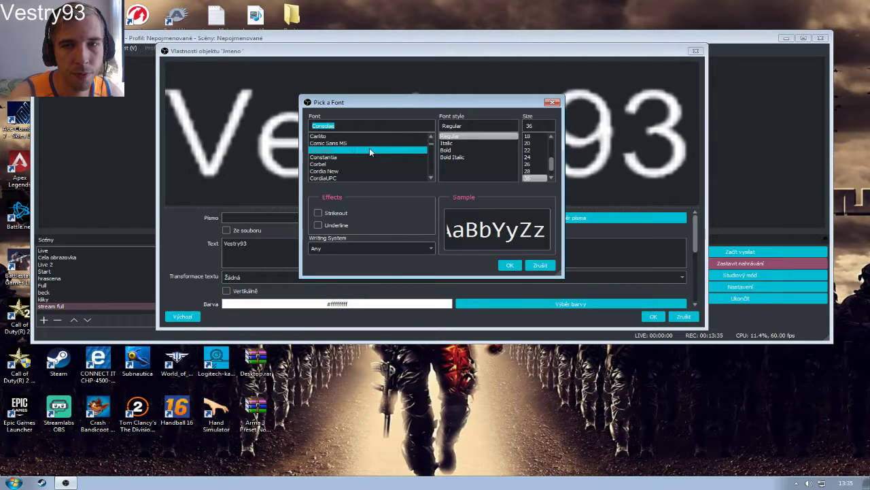
{"action": "scroll", "coordinate": [369, 152], "scroll_direction": "down", "scroll_amount": 3}
{"action": "left_click", "coordinate": [367, 157]}
{"action": "left_click", "coordinate": [367, 156]}
{"action": "scroll", "coordinate": [366, 158], "scroll_direction": "down", "scroll_amount": 2}
{"action": "left_click", "coordinate": [364, 157]}
{"action": "scroll", "coordinate": [360, 156], "scroll_direction": "down", "scroll_amount": 4}
{"action": "left_click", "coordinate": [352, 157]}
{"action": "scroll", "coordinate": [351, 160], "scroll_direction": "down", "scroll_amount": 4}
{"action": "left_click", "coordinate": [351, 150]}
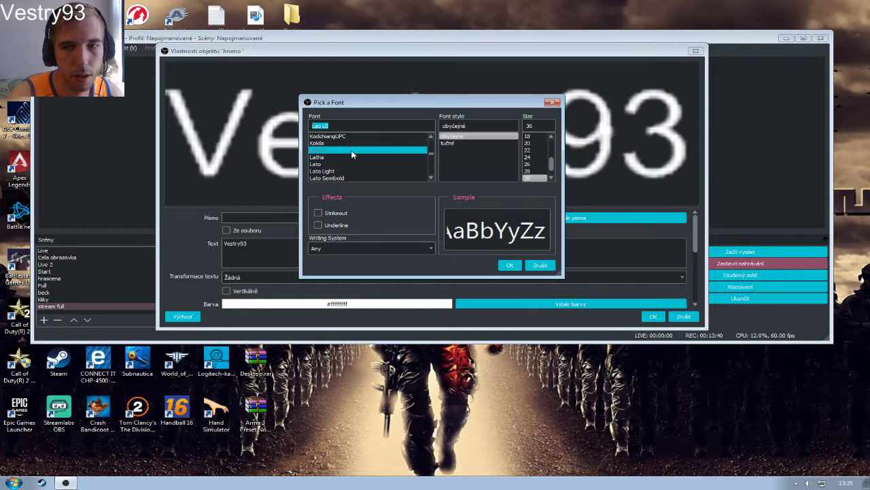
{"action": "left_click", "coordinate": [508, 265]}
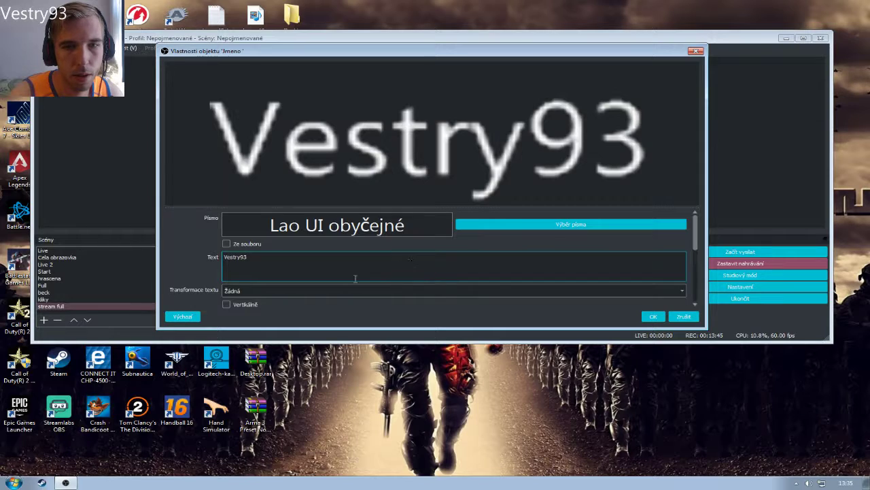
Preview the VELKÝMI PÍSMENY and malými písmeny text transformations on the nickname and return the setting to Žádná
{"action": "scroll", "coordinate": [365, 275], "scroll_direction": "down", "scroll_amount": 2}
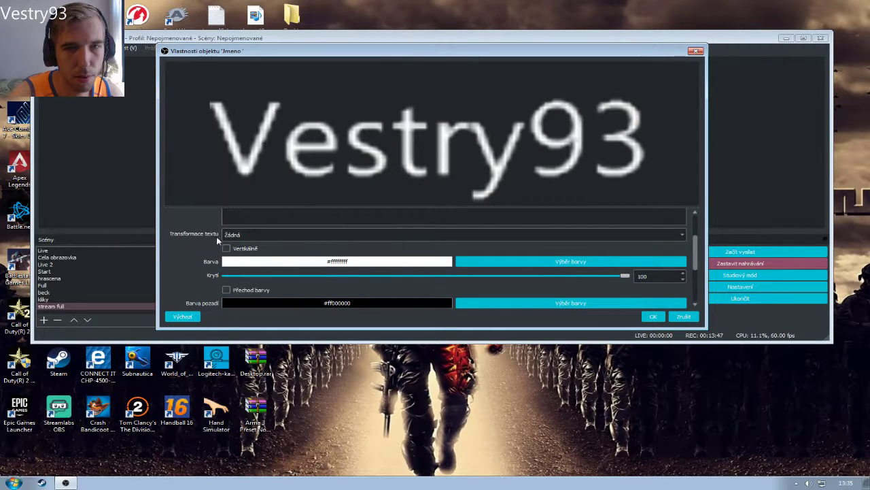
{"action": "left_click", "coordinate": [664, 236]}
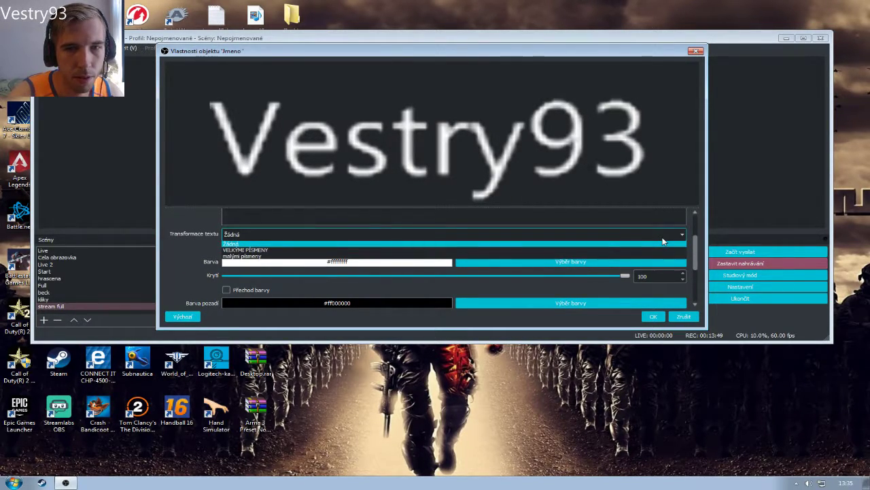
{"action": "left_click", "coordinate": [645, 249]}
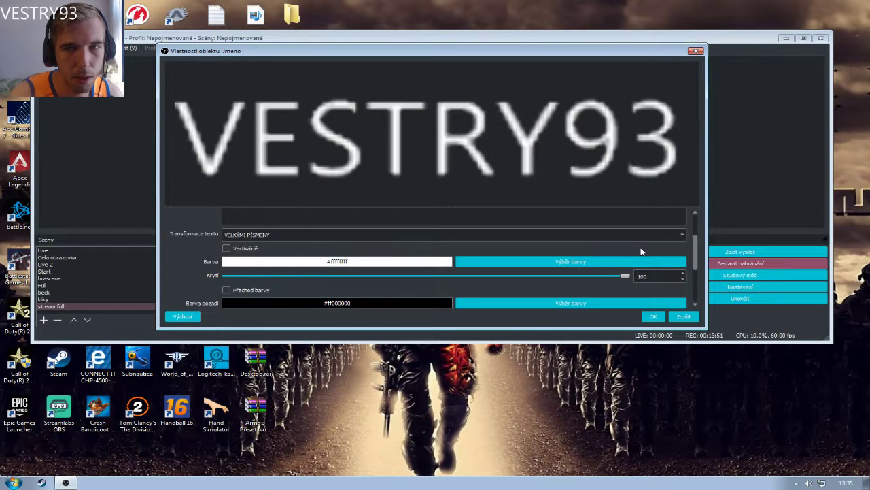
{"action": "left_click", "coordinate": [630, 235]}
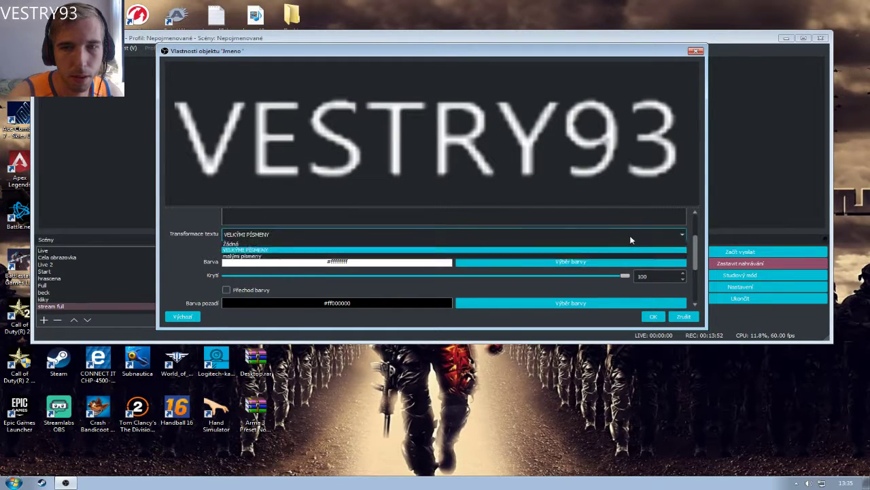
{"action": "left_click", "coordinate": [602, 256]}
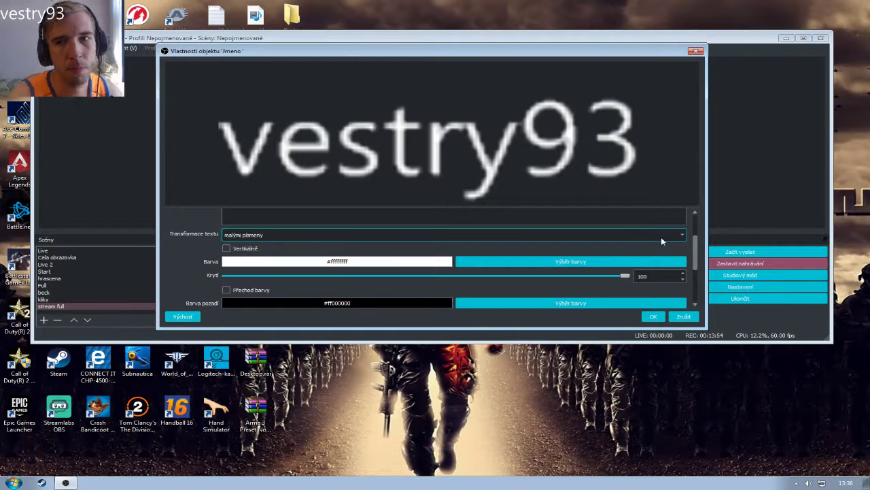
{"action": "left_click", "coordinate": [627, 235]}
{"action": "left_click", "coordinate": [583, 244]}
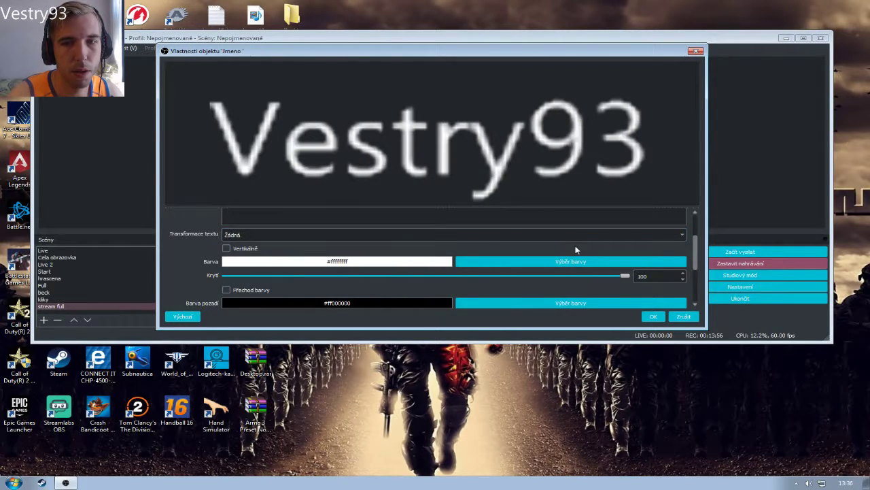
Set the nickname text's colour to bright green #37ff34
{"action": "left_click", "coordinate": [547, 257]}
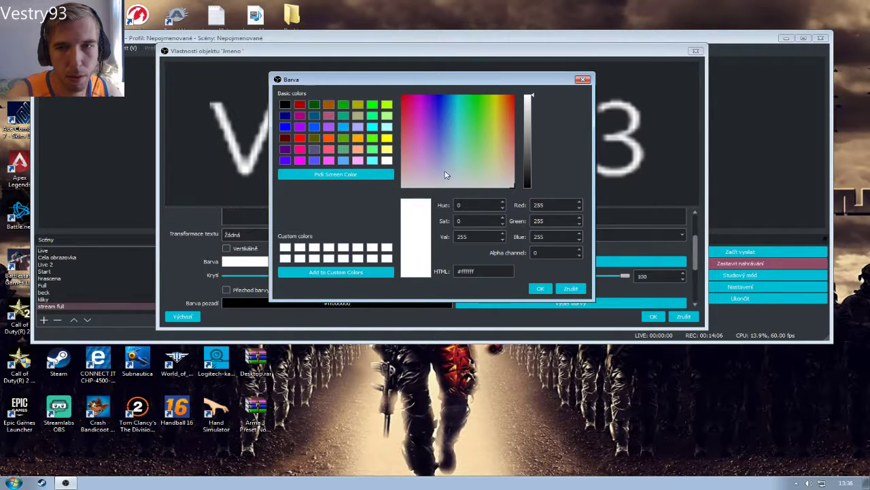
{"action": "left_click_drag", "start_coordinate": [404, 163], "coordinate": [477, 114]}
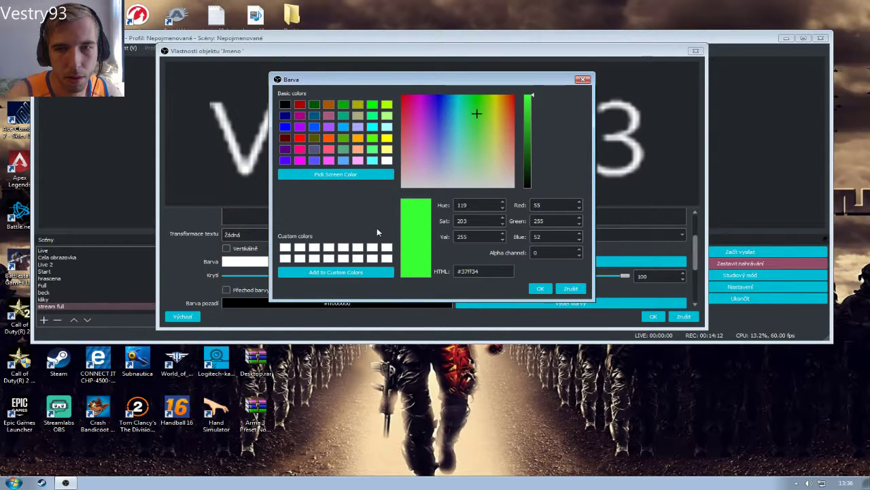
{"action": "left_click", "coordinate": [538, 289]}
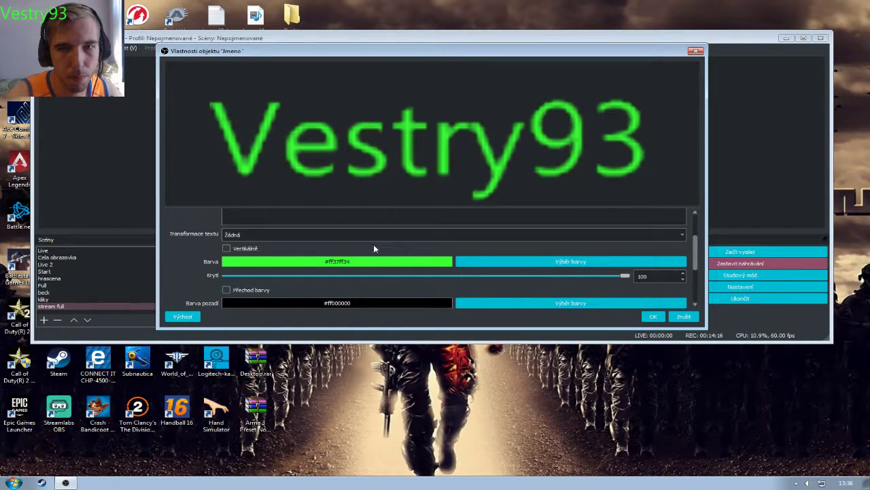
Try different background transparency values (Průhlednost pozadí), return it to 0 and close the "Jmeno" properties with the green text kept
{"action": "scroll", "coordinate": [373, 248], "scroll_direction": "down", "scroll_amount": 1}
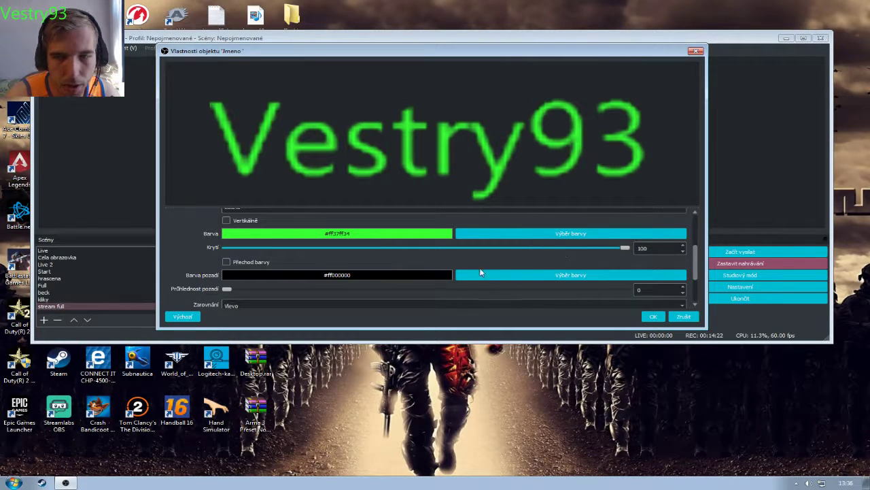
{"action": "scroll", "coordinate": [395, 270], "scroll_direction": "down", "scroll_amount": 2}
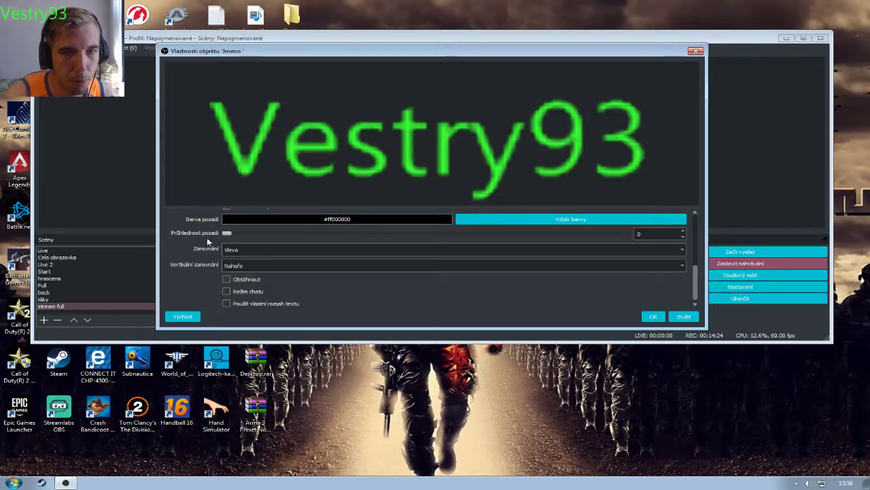
{"action": "left_click_drag", "start_coordinate": [228, 235], "coordinate": [257, 237]}
{"action": "left_click_drag", "start_coordinate": [310, 240], "coordinate": [238, 235]}
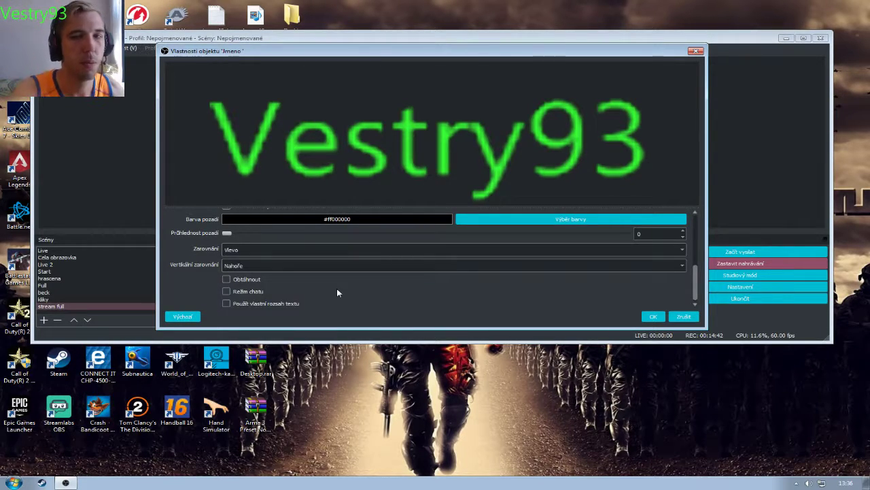
{"action": "left_click", "coordinate": [683, 317]}
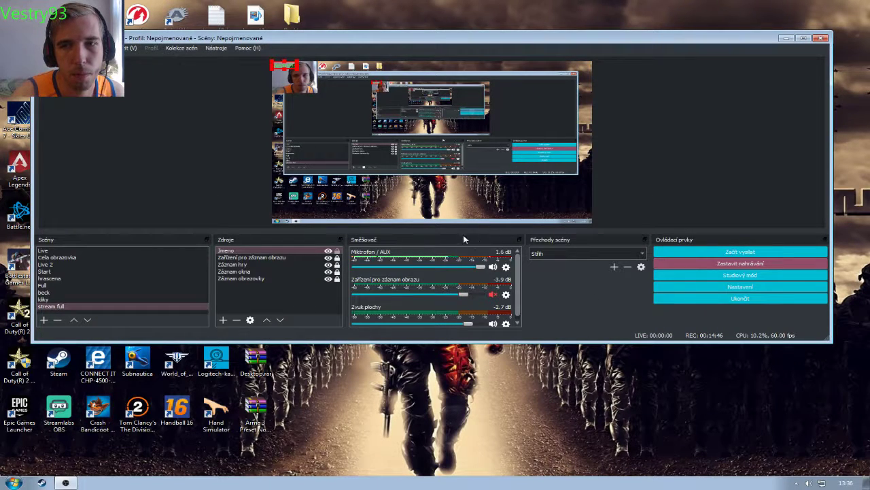
Move the nickname text to the upper-right corner of the canvas and scale it to about a quarter of the canvas width
{"action": "left_click_drag", "start_coordinate": [288, 68], "coordinate": [561, 96]}
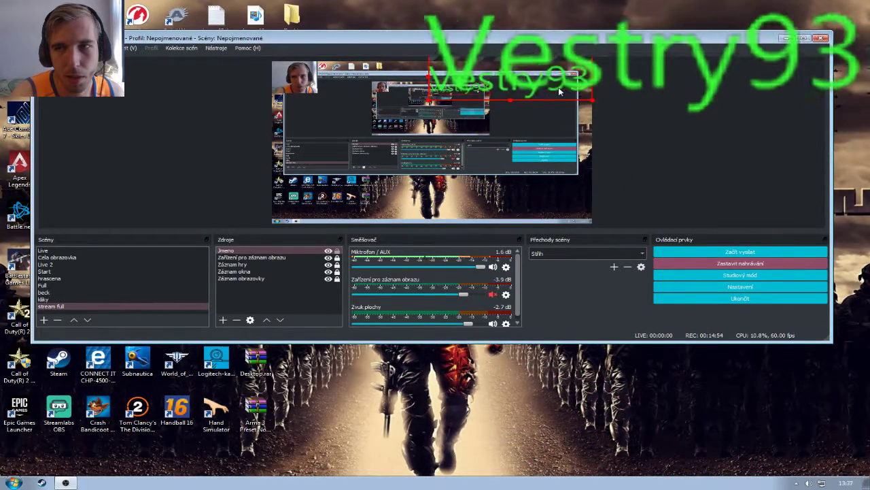
{"action": "left_click", "coordinate": [631, 96]}
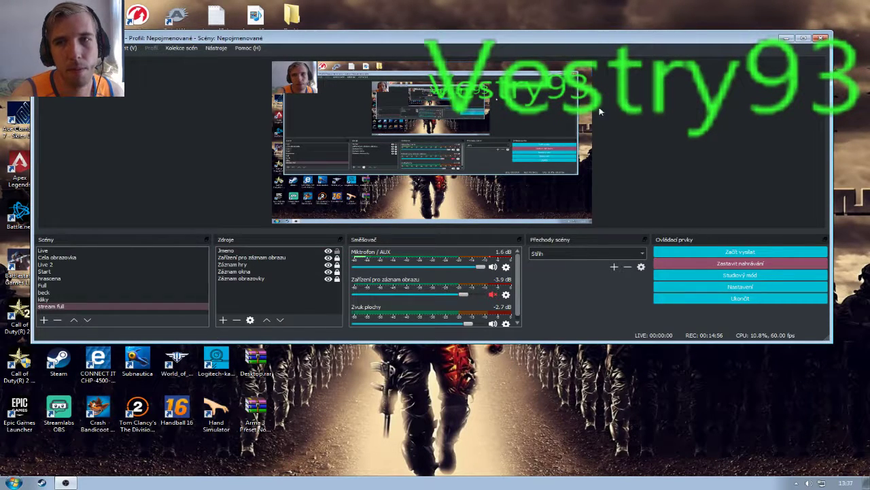
{"action": "left_click", "coordinate": [445, 109]}
{"action": "left_click_drag", "start_coordinate": [435, 112], "coordinate": [518, 86]}
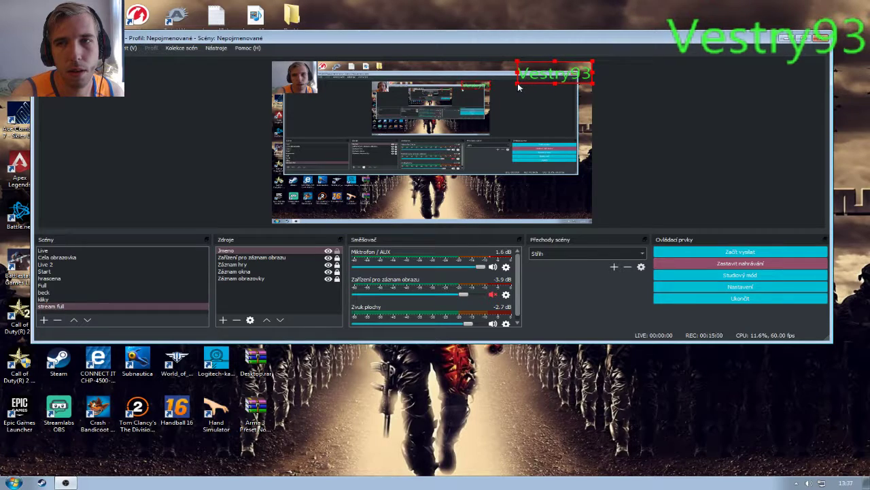
Unlock the webcam source "Zařízení pro záznam obrazu" and move its image slightly down and right from the canvas's upper-left corner
{"action": "left_click", "coordinate": [319, 258]}
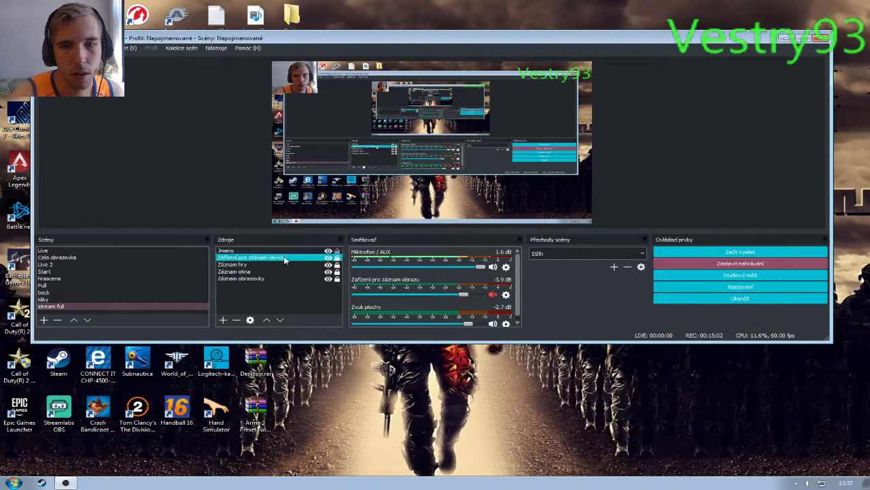
{"action": "left_click", "coordinate": [321, 157]}
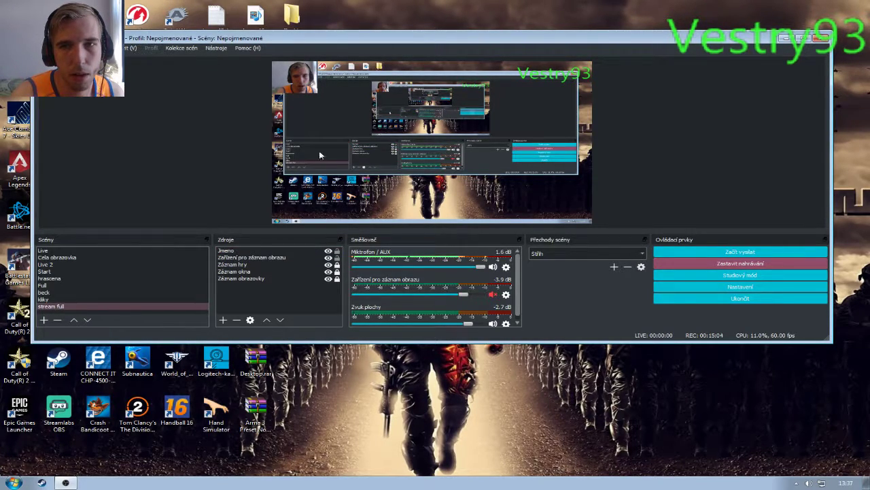
{"action": "left_click_drag", "start_coordinate": [297, 81], "coordinate": [307, 107]}
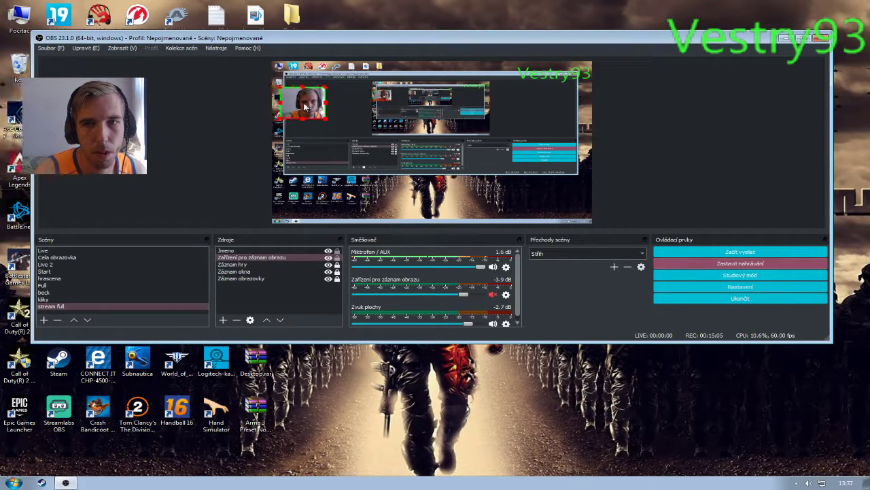
Place the nickname text directly above the webcam image and shrink it to about the webcam's width
{"action": "left_click_drag", "start_coordinate": [550, 75], "coordinate": [306, 82]}
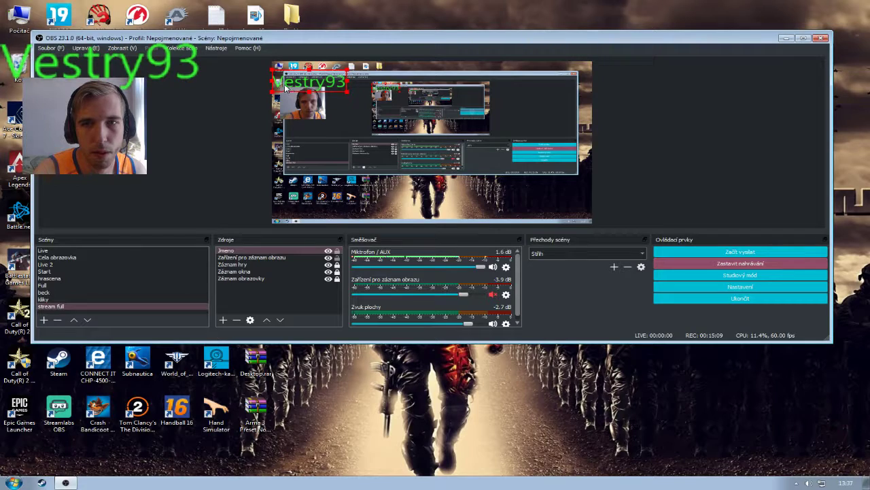
{"action": "left_click_drag", "start_coordinate": [347, 96], "coordinate": [312, 86]}
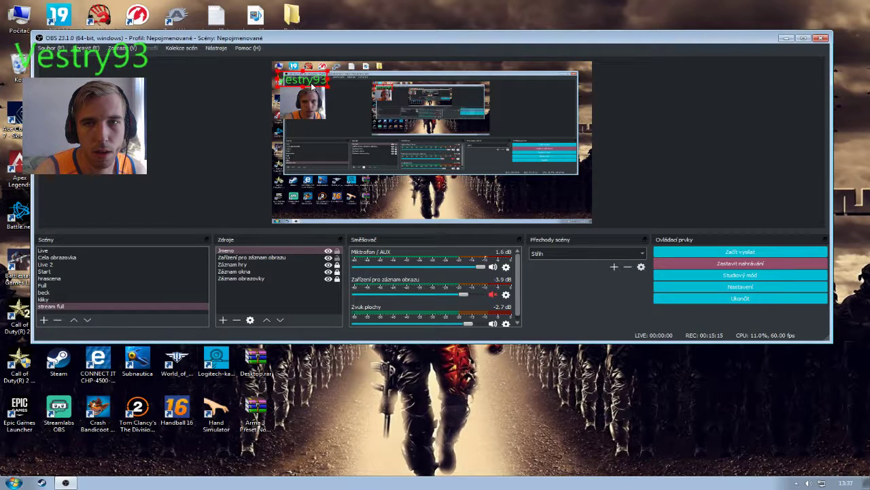
{"action": "left_click", "coordinate": [321, 95]}
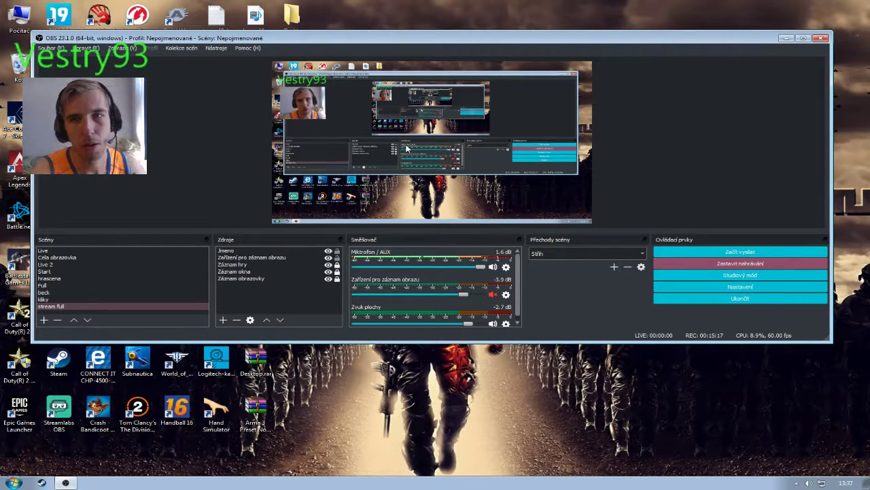
Maximize the OBS window and open the Streamlabs Alert Box page in Google Chrome
{"action": "left_click", "coordinate": [803, 38]}
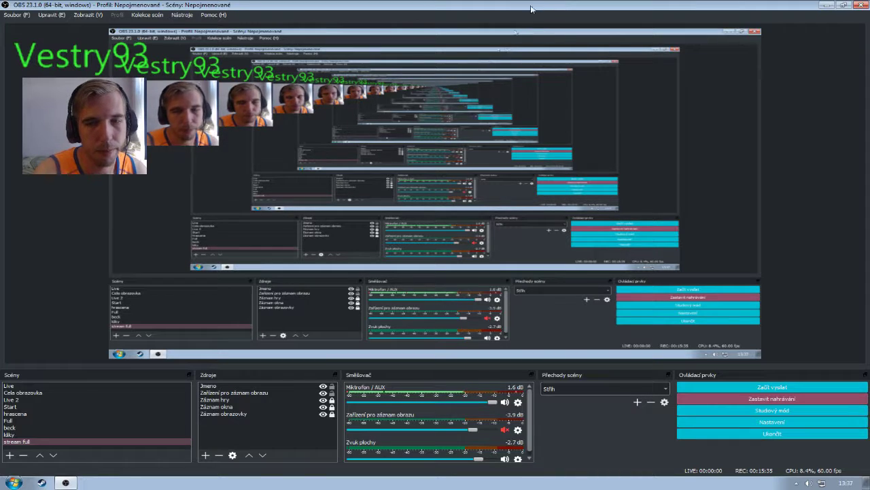
{"action": "key", "text": "super"}
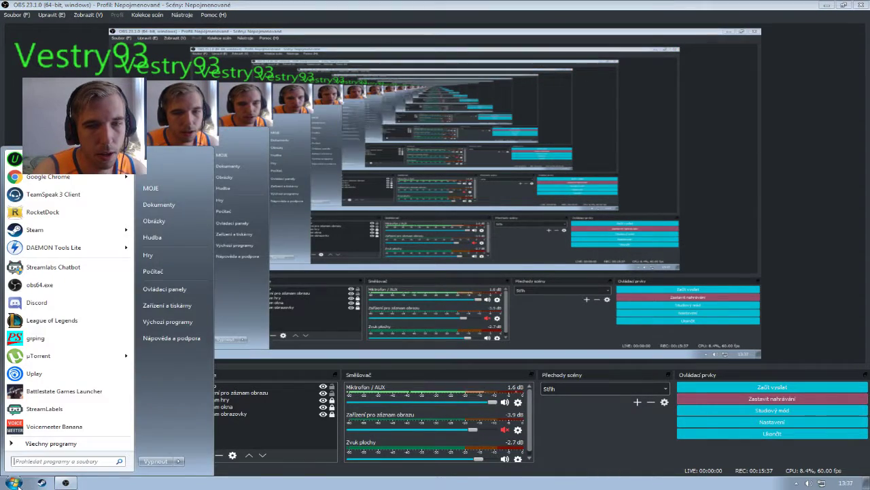
{"action": "left_click", "coordinate": [73, 178]}
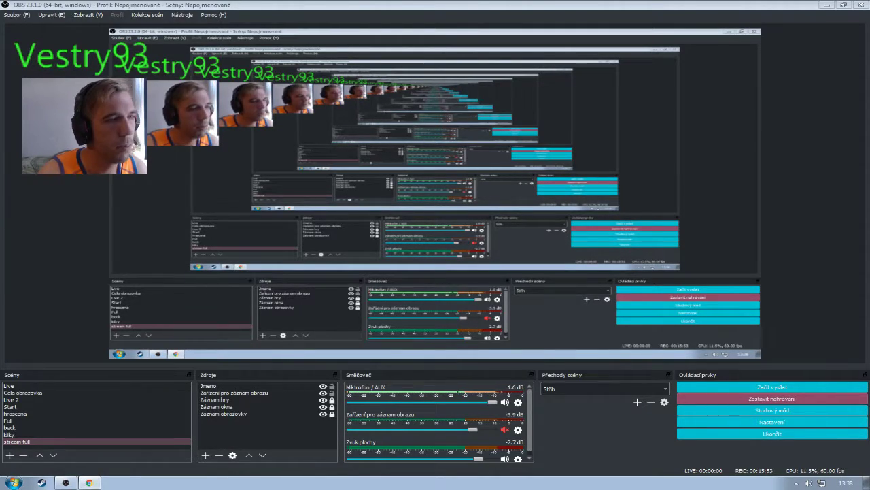
{"action": "key", "text": "alt+Tab"}
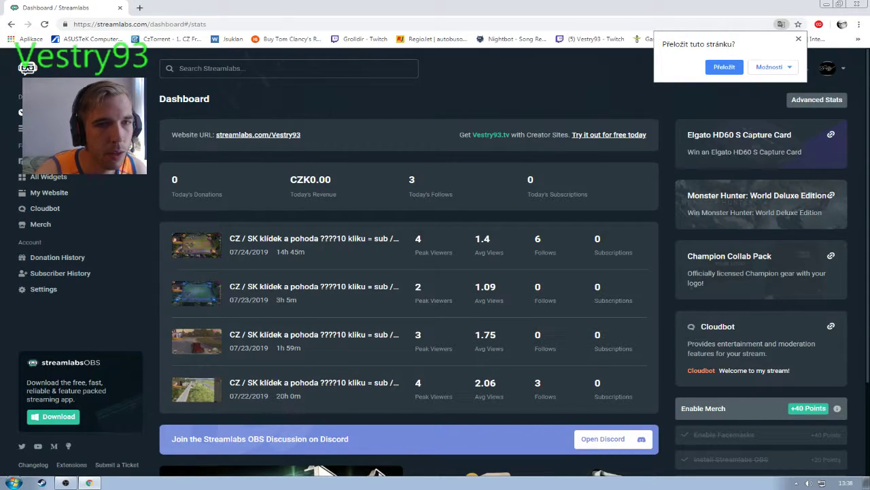
{"action": "left_click", "coordinate": [41, 161]}
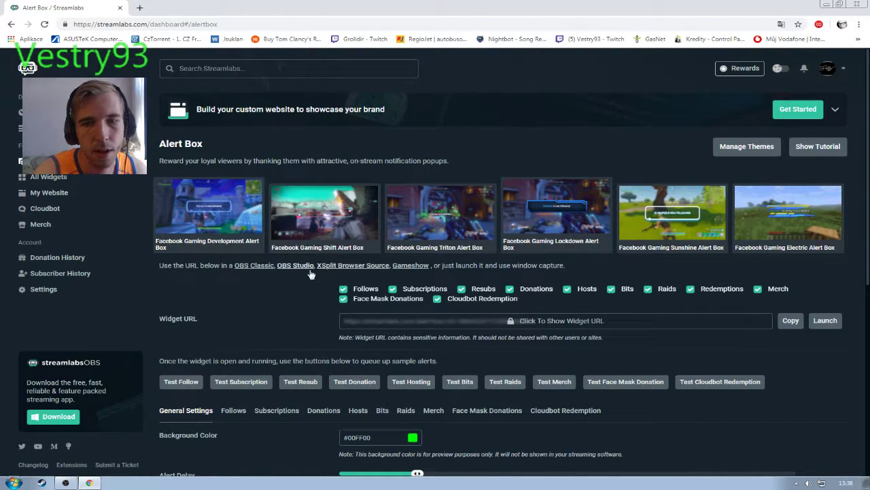
Look through the Alert Box page's test alerts and general settings, including alert delay, moderation delay and layout
{"action": "scroll", "coordinate": [305, 271], "scroll_direction": "down", "scroll_amount": 3}
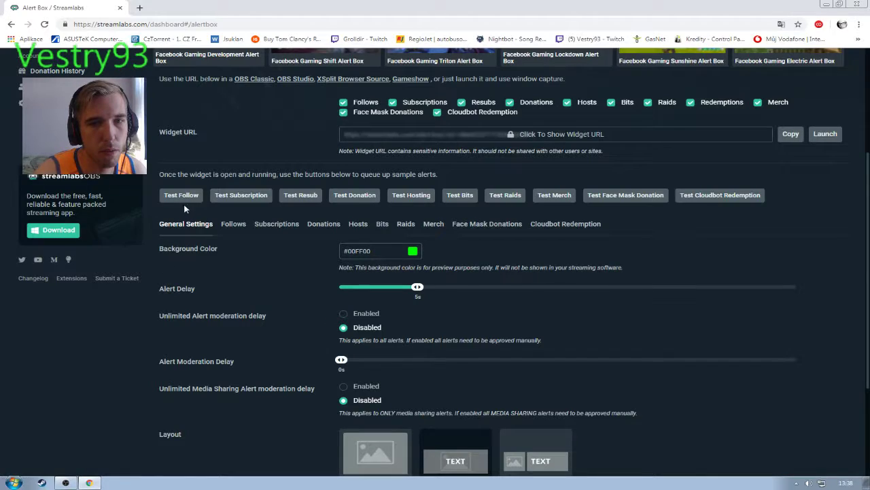
{"action": "scroll", "coordinate": [235, 311], "scroll_direction": "down", "scroll_amount": 2}
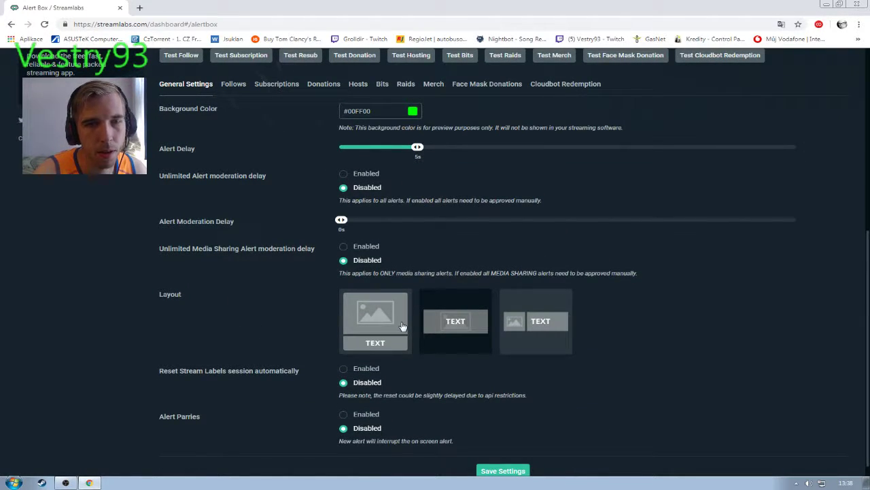
{"action": "scroll", "coordinate": [317, 328], "scroll_direction": "up", "scroll_amount": 3}
{"action": "scroll", "coordinate": [303, 330], "scroll_direction": "down", "scroll_amount": 3}
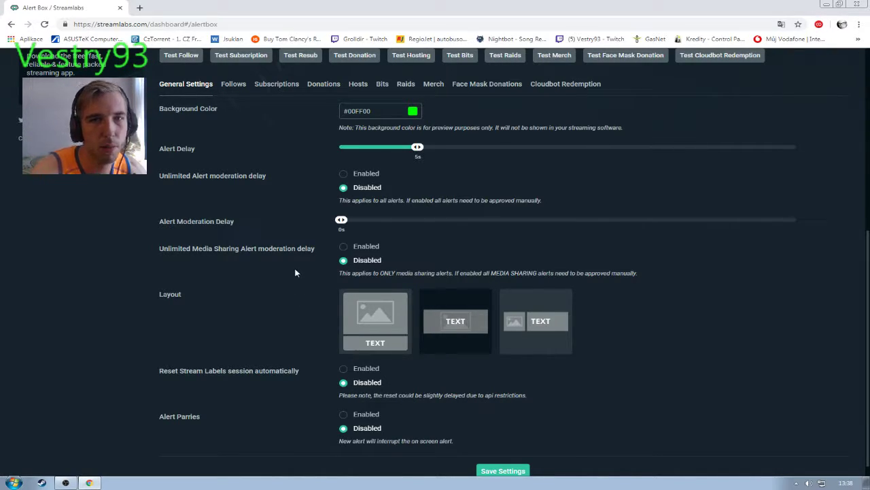
{"action": "scroll", "coordinate": [293, 271], "scroll_direction": "up", "scroll_amount": 3}
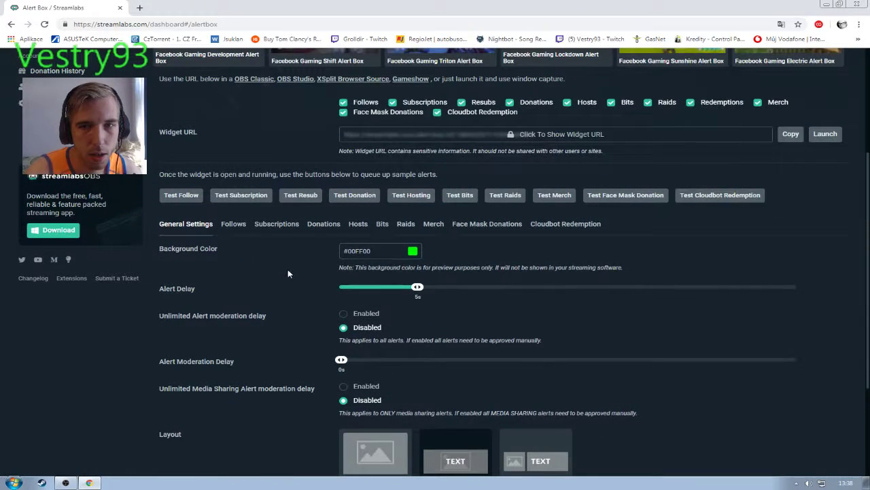
{"action": "scroll", "coordinate": [289, 274], "scroll_direction": "up", "scroll_amount": 3}
{"action": "scroll", "coordinate": [288, 270], "scroll_direction": "down", "scroll_amount": 1}
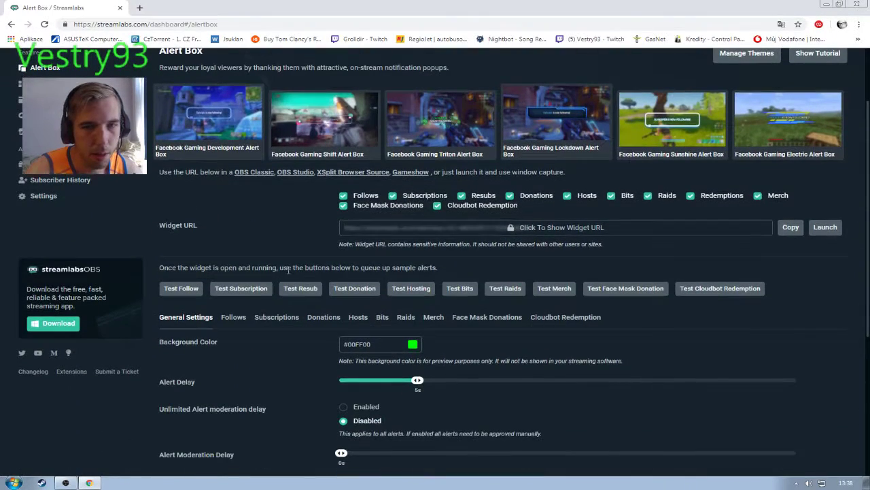
{"action": "scroll", "coordinate": [267, 252], "scroll_direction": "down", "scroll_amount": 3}
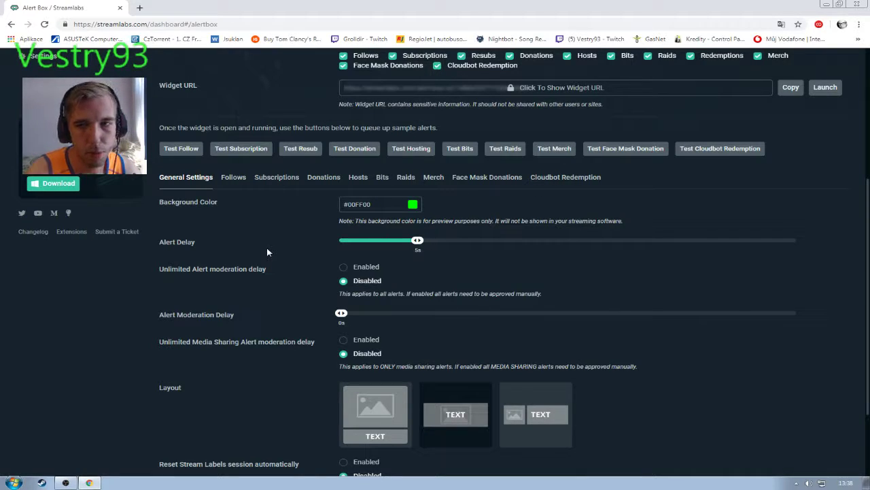
Copy the Alert Box widget URL without revealing it
{"action": "scroll", "coordinate": [266, 252], "scroll_direction": "up", "scroll_amount": 2}
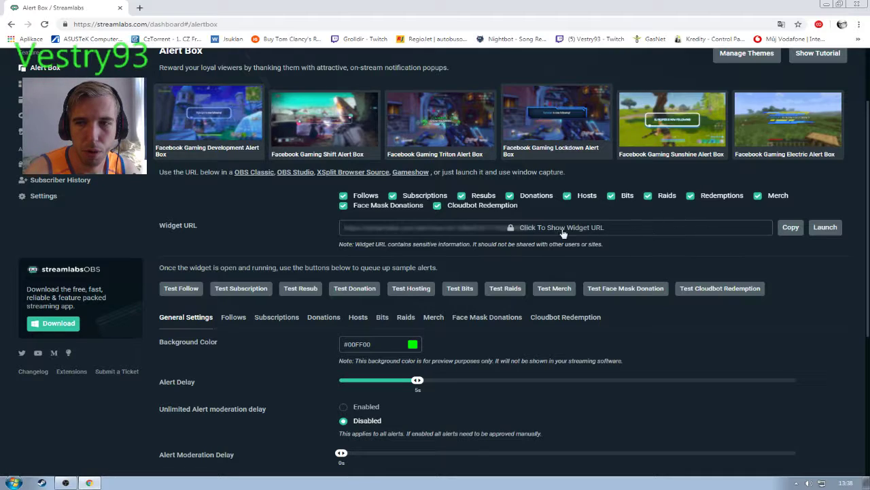
{"action": "left_click", "coordinate": [787, 233]}
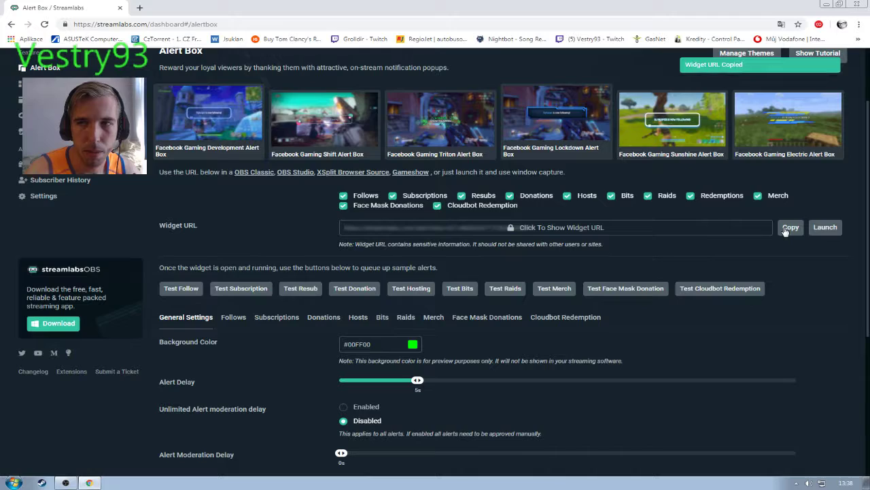
Switch to OBS and add the existing browser source "Alert" to the "stream full" scene
{"action": "left_click", "coordinate": [828, 6]}
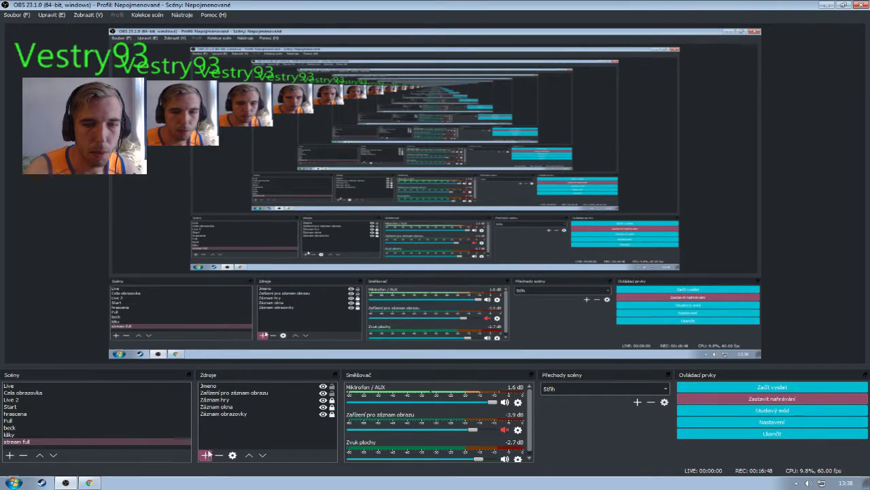
{"action": "left_click", "coordinate": [207, 453]}
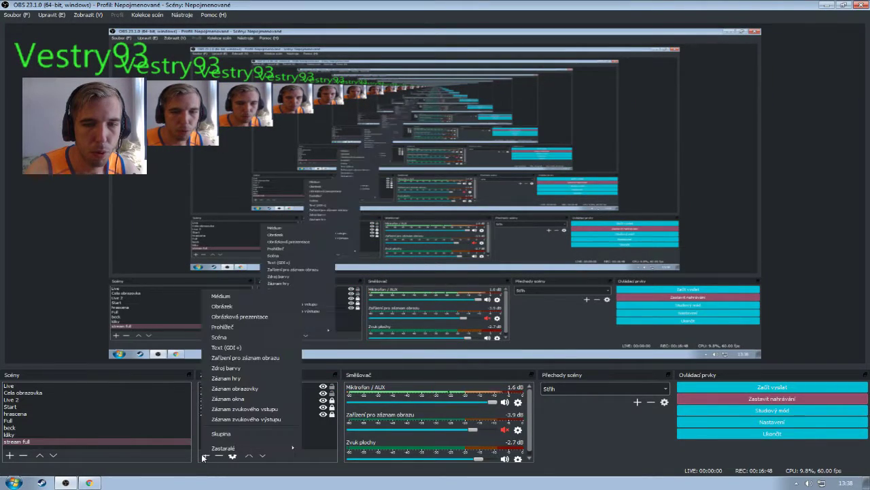
{"action": "left_click", "coordinate": [242, 327]}
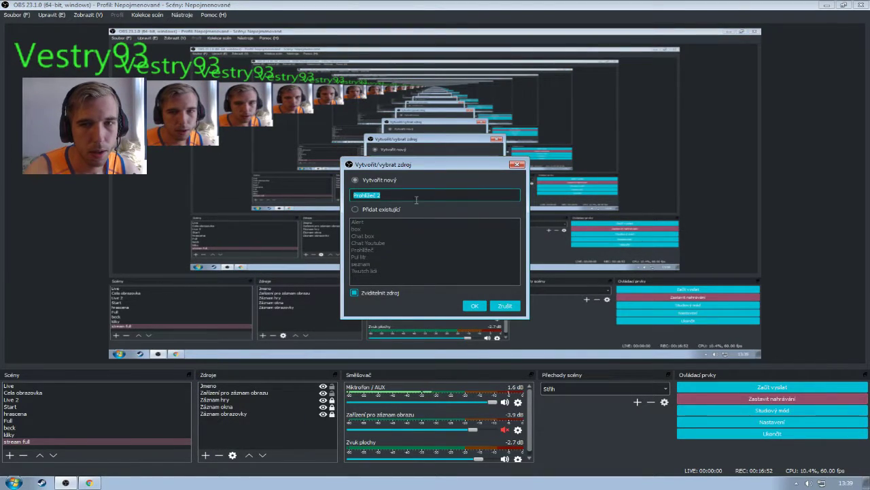
{"action": "left_click", "coordinate": [355, 209]}
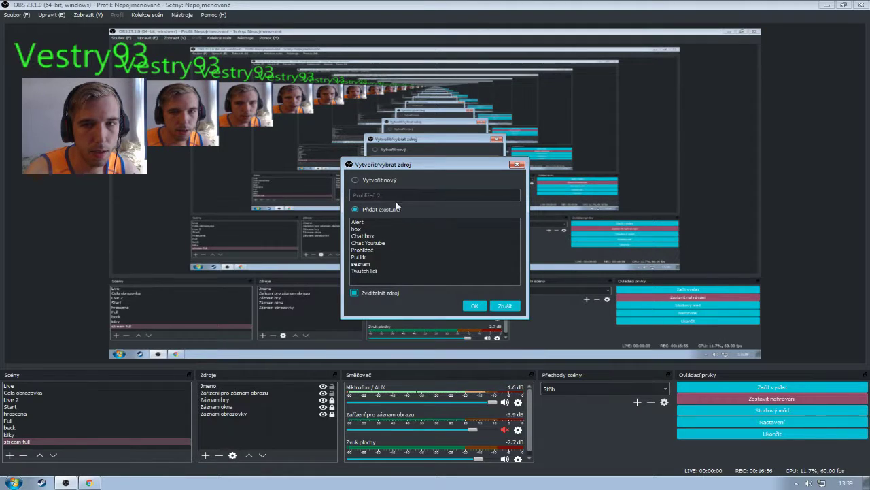
{"action": "left_click", "coordinate": [355, 222]}
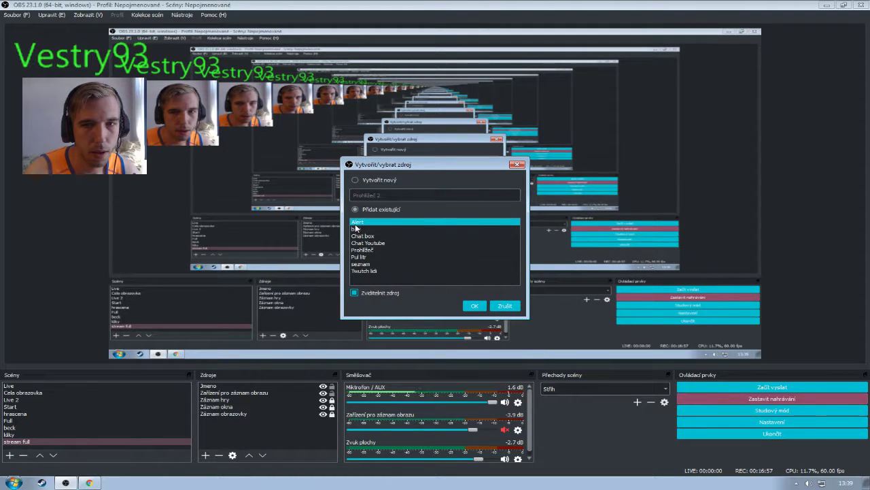
{"action": "left_click", "coordinate": [476, 305]}
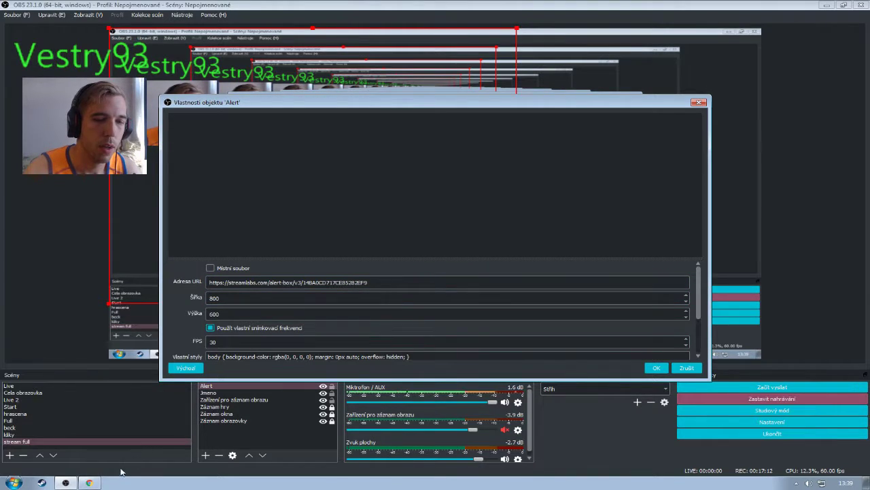
Check the Alert source's URL, size, frame rate and custom style settings against the Streamlabs widget and accept its properties
{"action": "key", "text": "alt+Tab"}
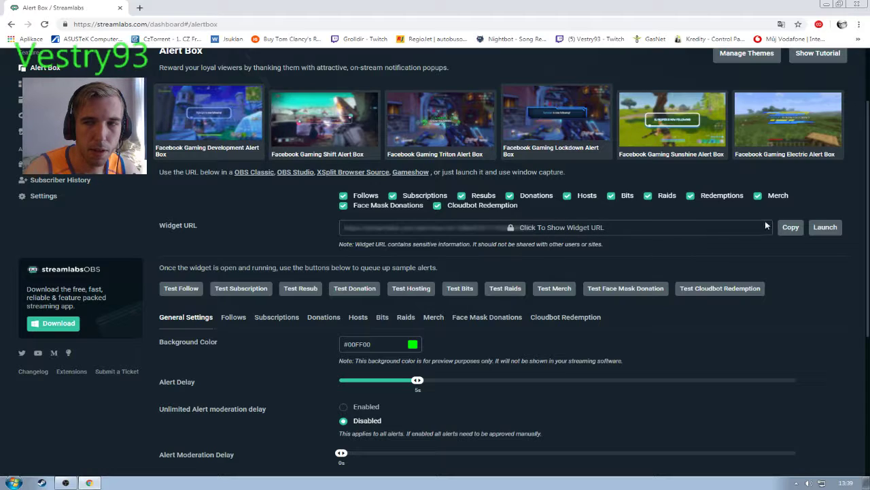
{"action": "left_click", "coordinate": [826, 5]}
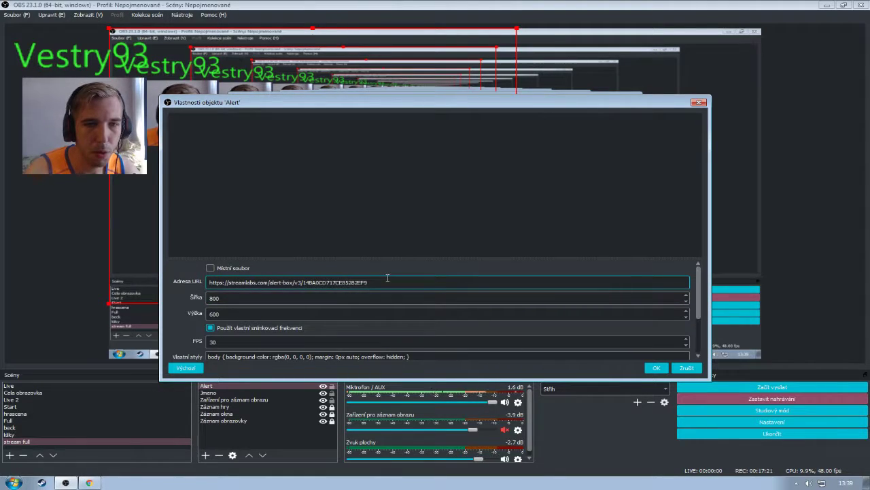
{"action": "scroll", "coordinate": [183, 325], "scroll_direction": "down", "scroll_amount": 1}
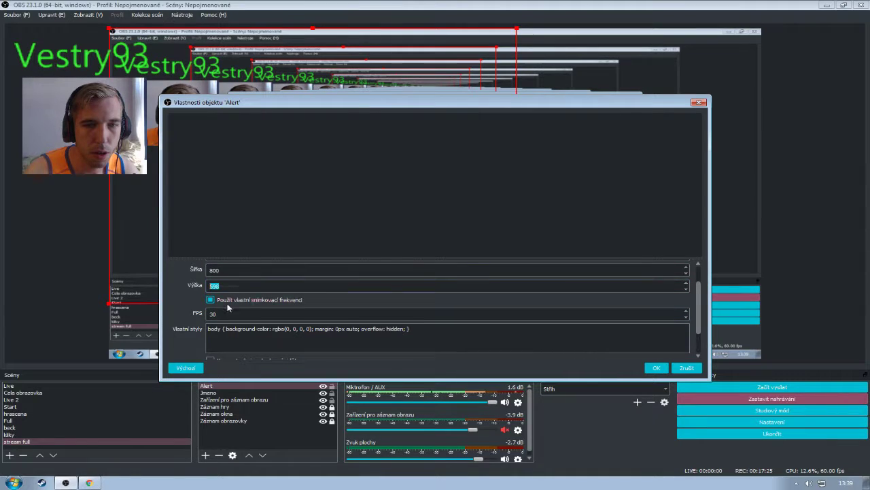
{"action": "scroll", "coordinate": [191, 318], "scroll_direction": "down", "scroll_amount": 1}
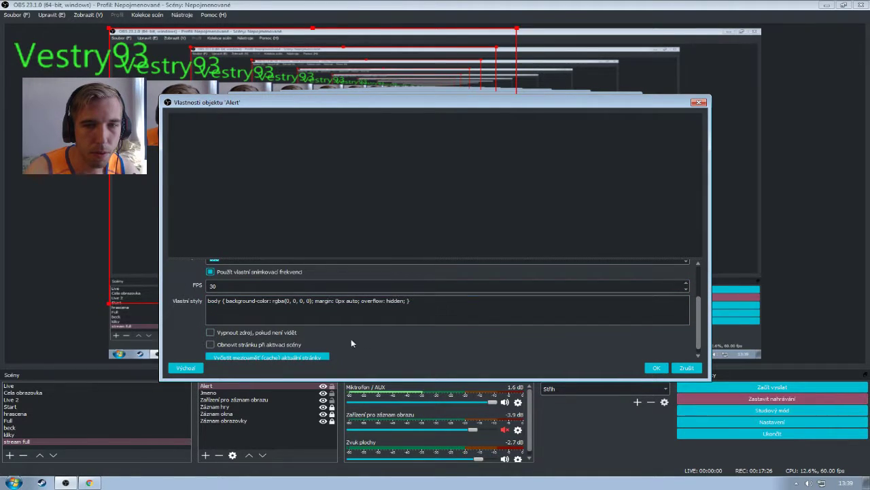
{"action": "left_click", "coordinate": [657, 367]}
Shrink the Alert frame toward the upper middle of the preview and send a test follow alert from Streamlabs
{"action": "left_click_drag", "start_coordinate": [110, 303], "coordinate": [308, 232]}
{"action": "left_click", "coordinate": [89, 482]}
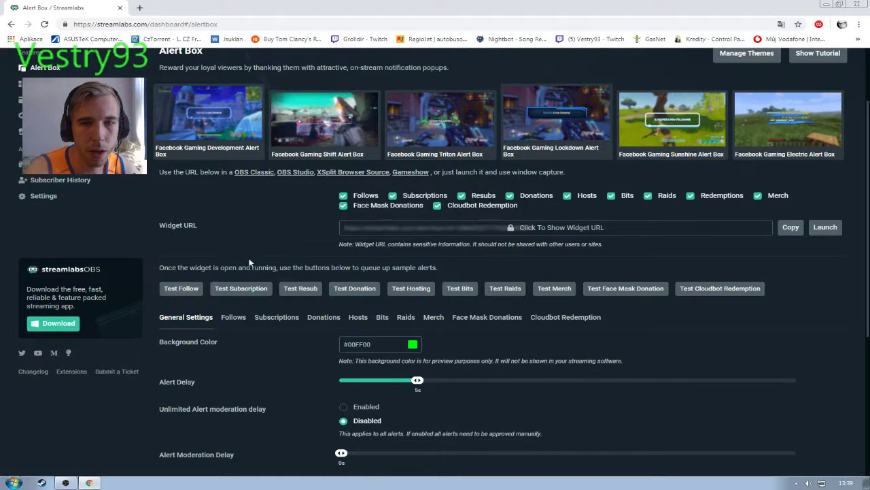
{"action": "left_click", "coordinate": [182, 288]}
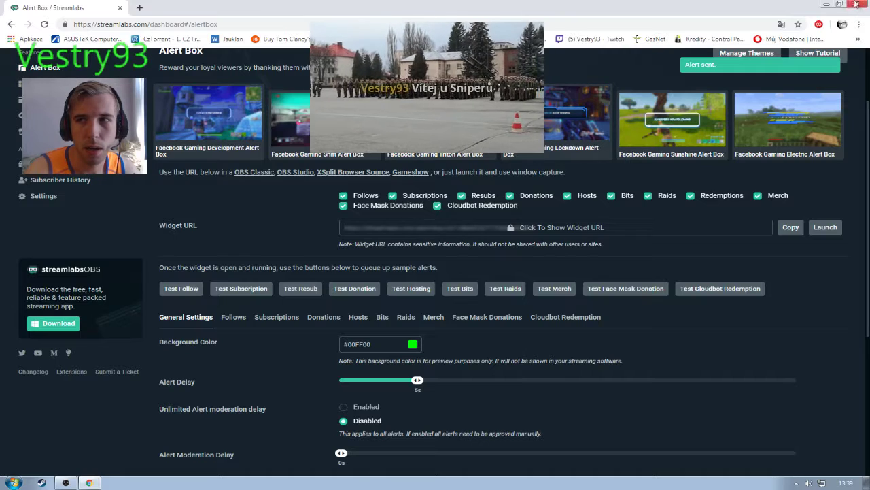
{"action": "left_click", "coordinate": [828, 6]}
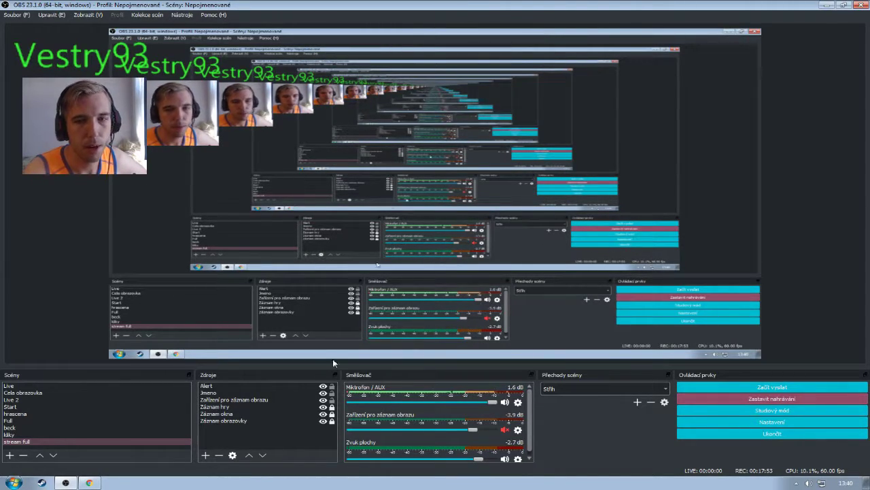
Examine the layering of the scene's sources by highlighting the alert, nickname, webcam, game and screen capture sources one by one
{"action": "left_click", "coordinate": [255, 393]}
{"action": "left_click", "coordinate": [252, 387]}
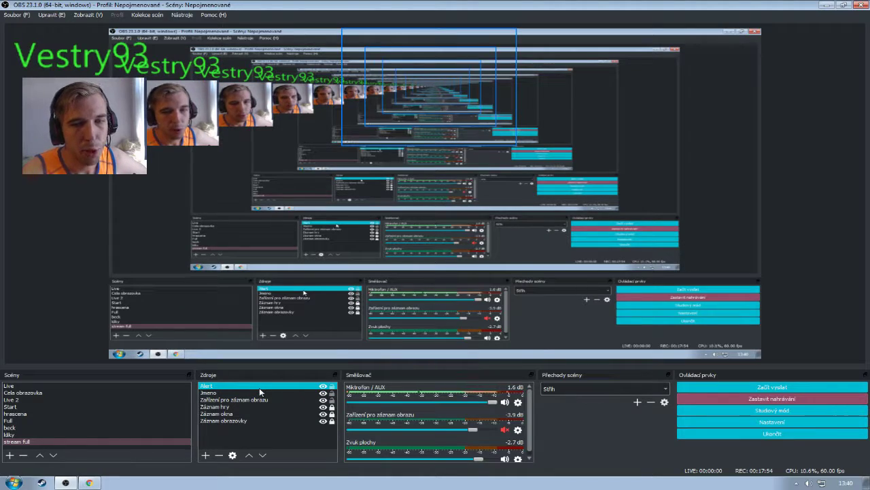
{"action": "left_click", "coordinate": [219, 393]}
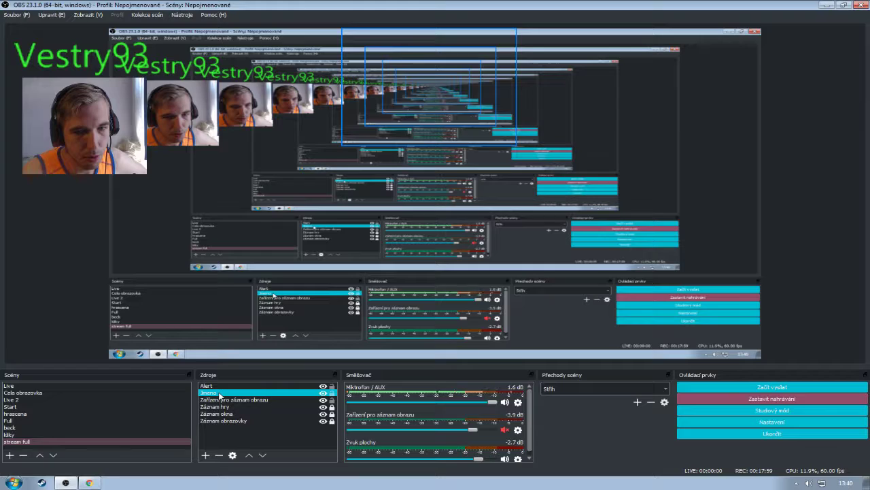
{"action": "left_click", "coordinate": [258, 399]}
{"action": "left_click", "coordinate": [257, 406]}
{"action": "left_click", "coordinate": [257, 401]}
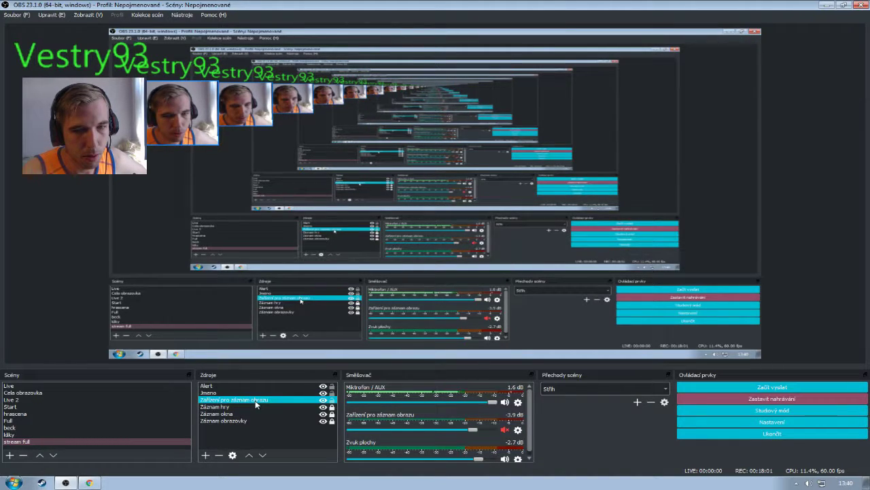
{"action": "left_click", "coordinate": [162, 183]}
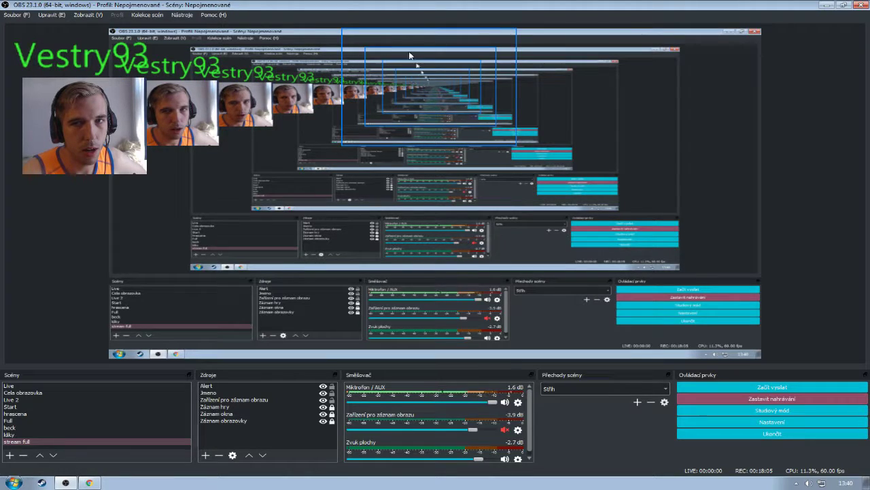
{"action": "left_click", "coordinate": [272, 400]}
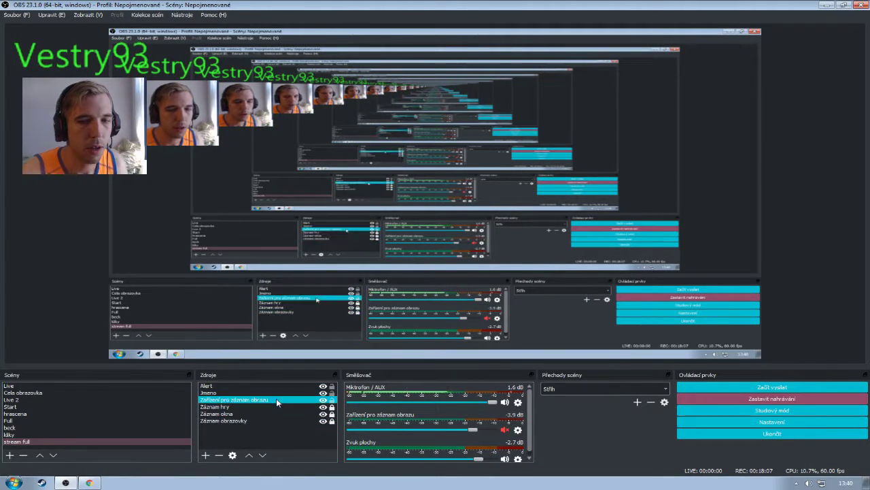
{"action": "left_click", "coordinate": [258, 420]}
{"action": "left_click", "coordinate": [258, 407]}
{"action": "left_click", "coordinate": [258, 421]}
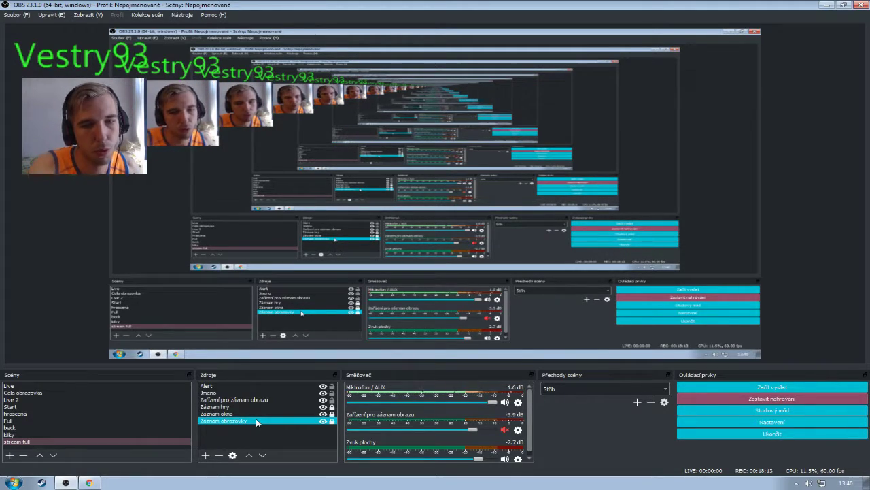
{"action": "left_click", "coordinate": [428, 51]}
{"action": "left_click", "coordinate": [310, 345]}
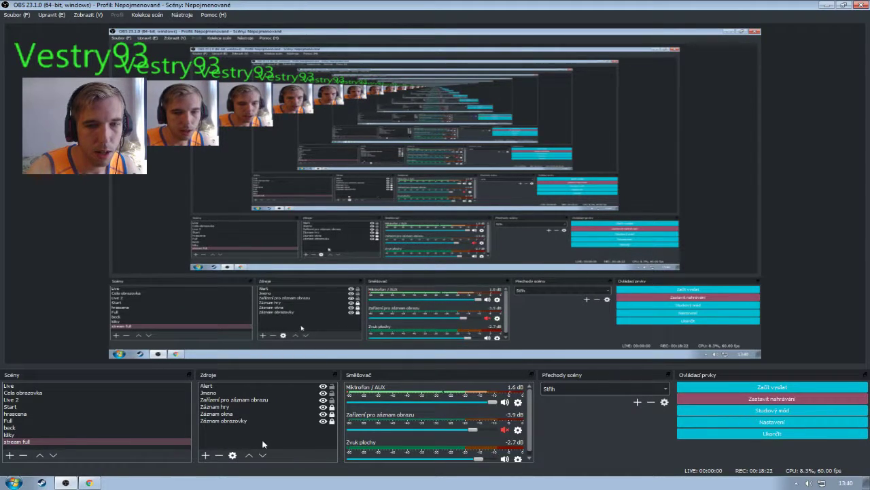
Examine the order and visibility of the screen capture and window capture sources in the scene
{"action": "left_click", "coordinate": [241, 421]}
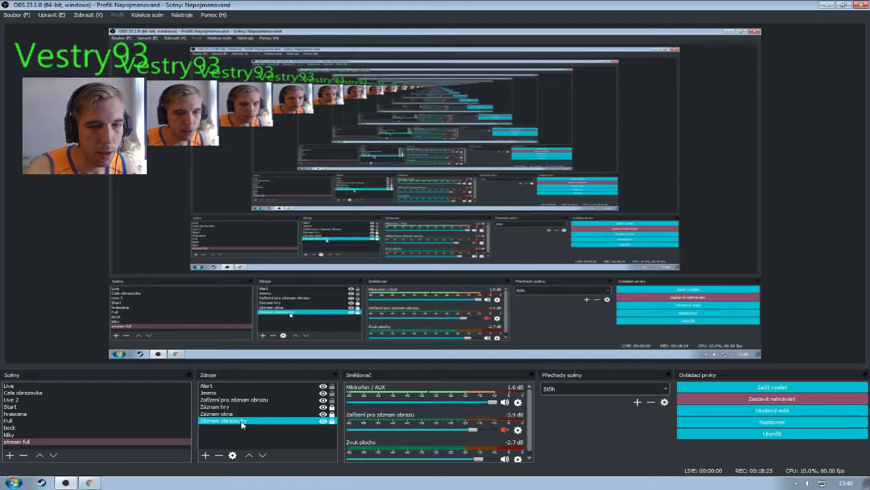
{"action": "key", "text": "Up"}
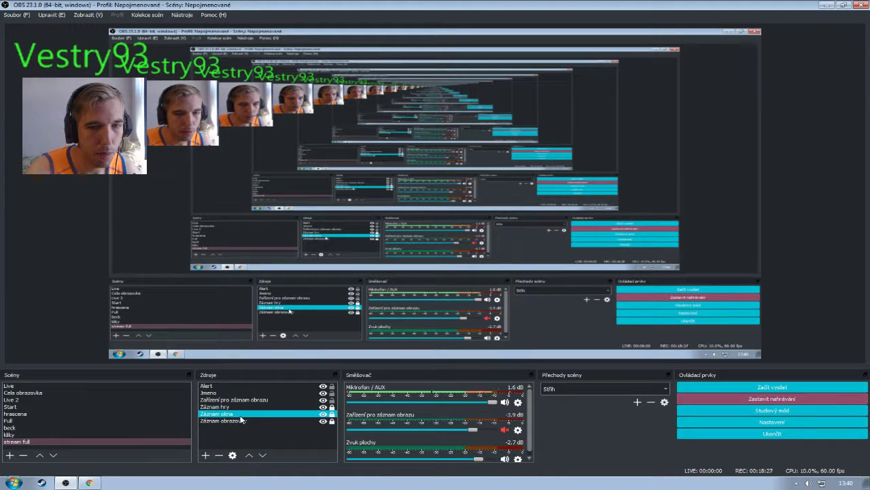
{"action": "key", "text": "Down"}
{"action": "key", "text": "Up"}
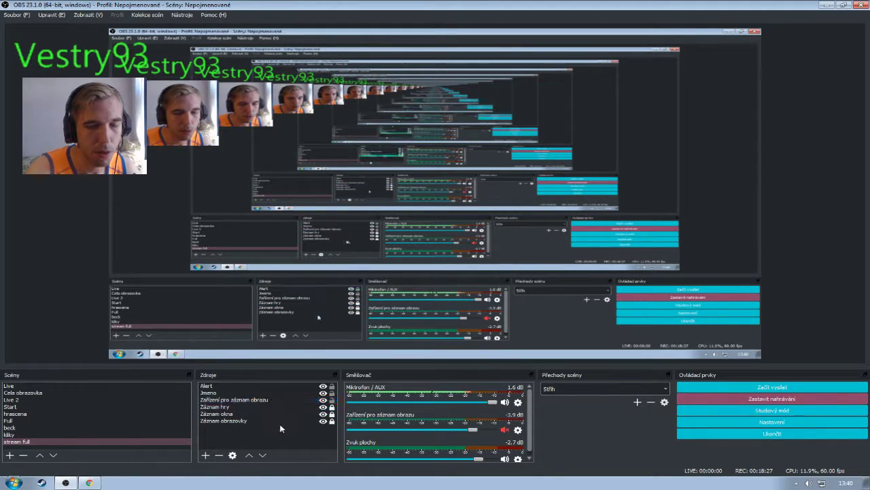
{"action": "left_click", "coordinate": [323, 422]}
{"action": "left_click", "coordinate": [315, 439]}
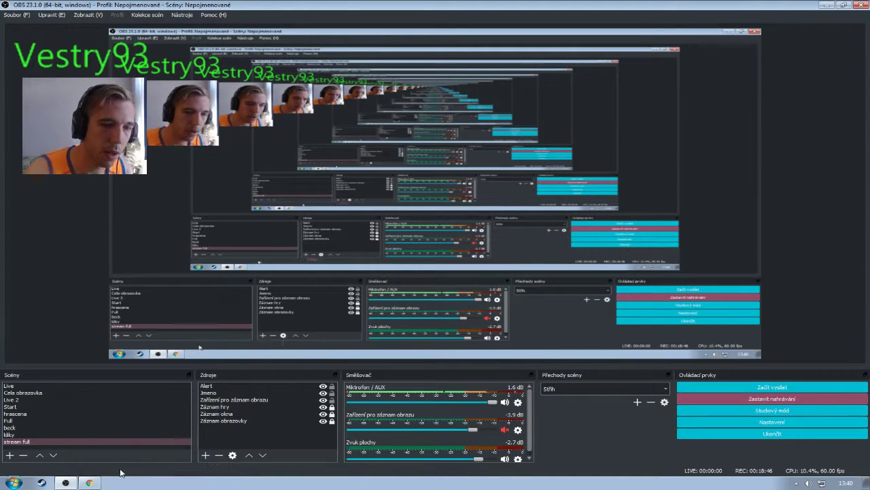
Return to Streamlabs in Chrome and open the Event List widget from the Widget Gallery
{"action": "left_click", "coordinate": [89, 483]}
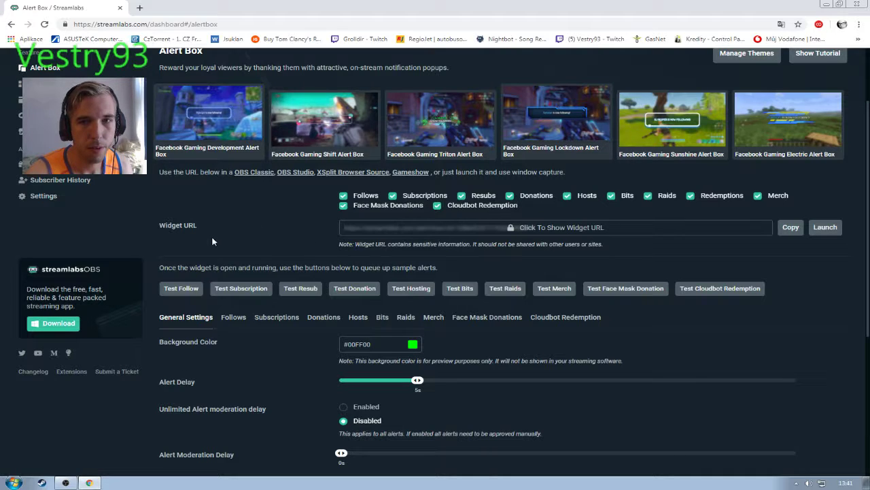
{"action": "scroll", "coordinate": [212, 242], "scroll_direction": "up", "scroll_amount": 3}
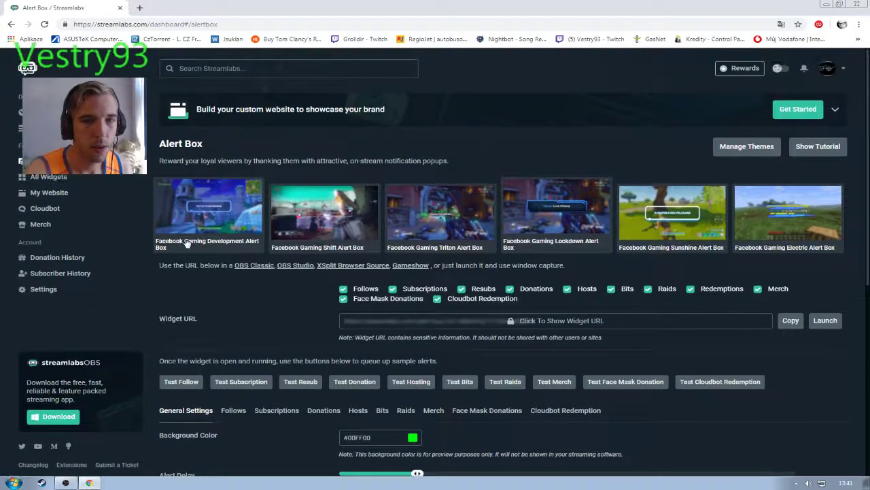
{"action": "left_click", "coordinate": [44, 181]}
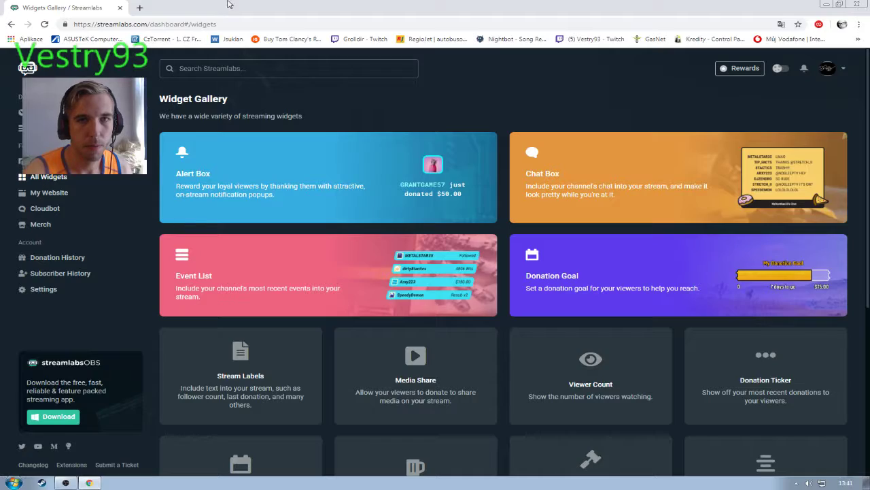
{"action": "mouse_move", "coordinate": [230, 6]}
{"action": "left_mouse_down"}
{"action": "mouse_move", "coordinate": [260, 200]}
{"action": "mouse_move", "coordinate": [244, 1]}
{"action": "left_mouse_up"}
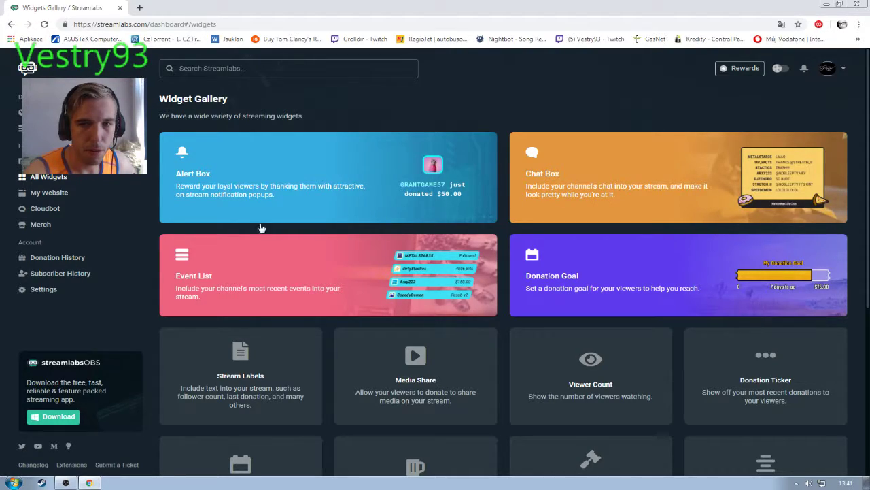
{"action": "left_click", "coordinate": [232, 276]}
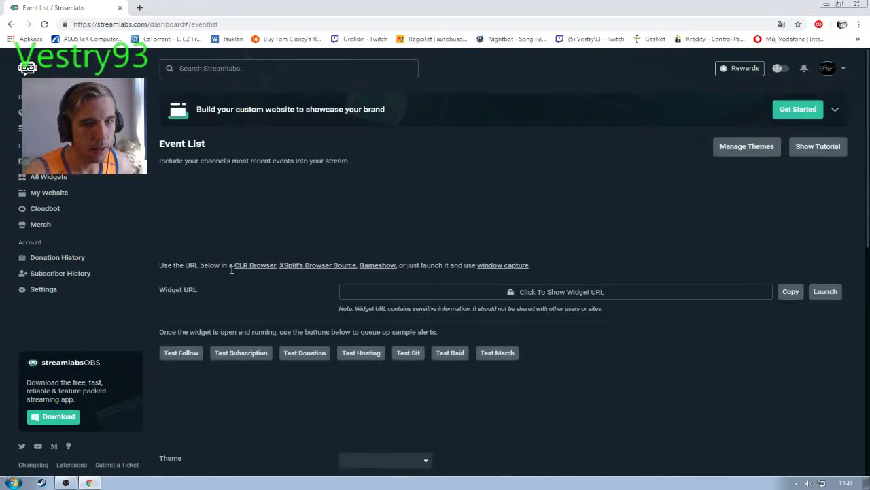
Review the Event List's theme, events, font and animation settings, and copy its widget URL without revealing it
{"action": "scroll", "coordinate": [306, 313], "scroll_direction": "down", "scroll_amount": 1}
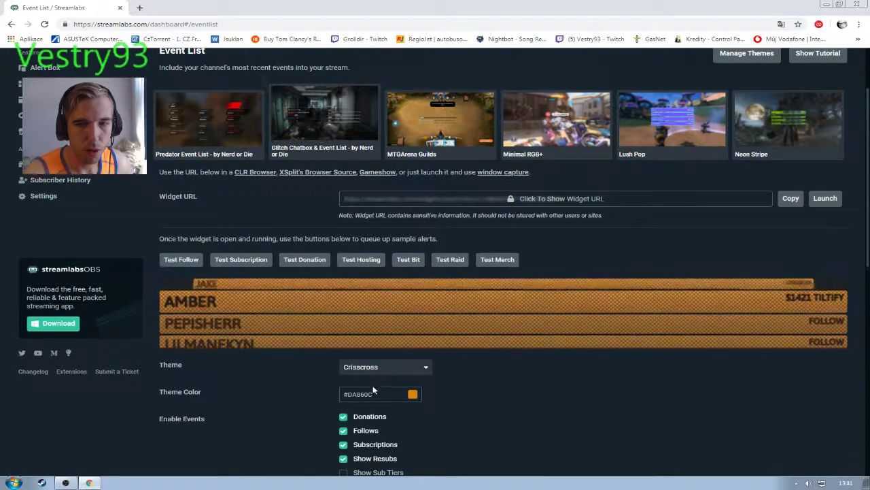
{"action": "scroll", "coordinate": [439, 385], "scroll_direction": "down", "scroll_amount": 1}
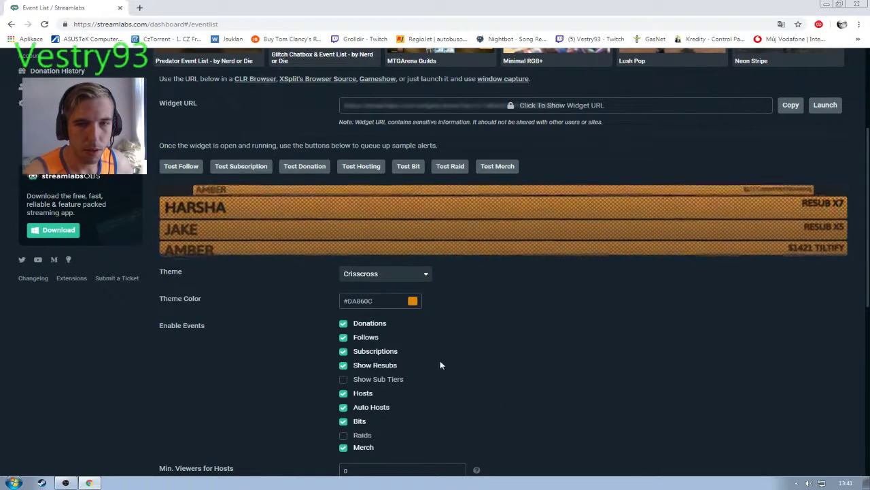
{"action": "scroll", "coordinate": [526, 369], "scroll_direction": "down", "scroll_amount": 3}
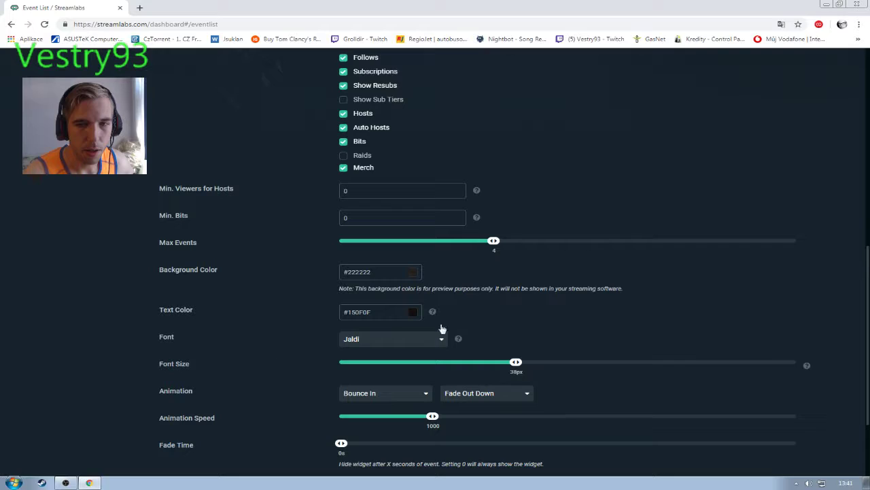
{"action": "scroll", "coordinate": [385, 415], "scroll_direction": "down", "scroll_amount": 2}
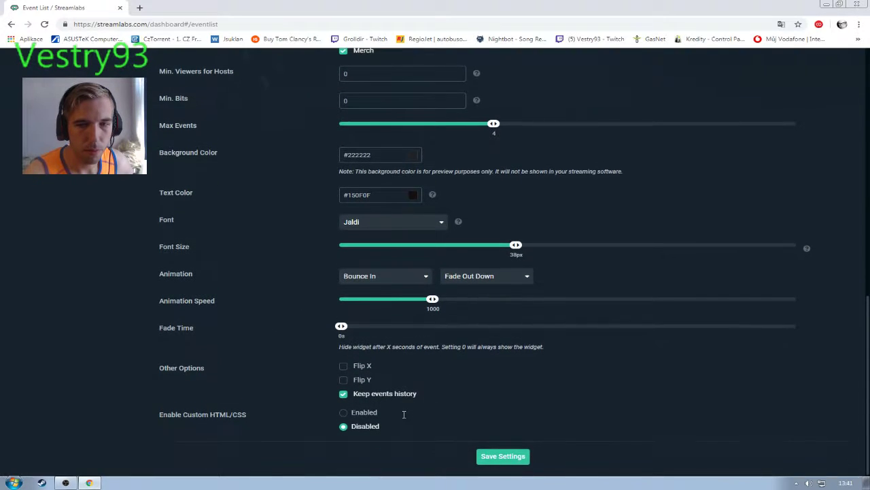
{"action": "scroll", "coordinate": [403, 416], "scroll_direction": "up", "scroll_amount": 8}
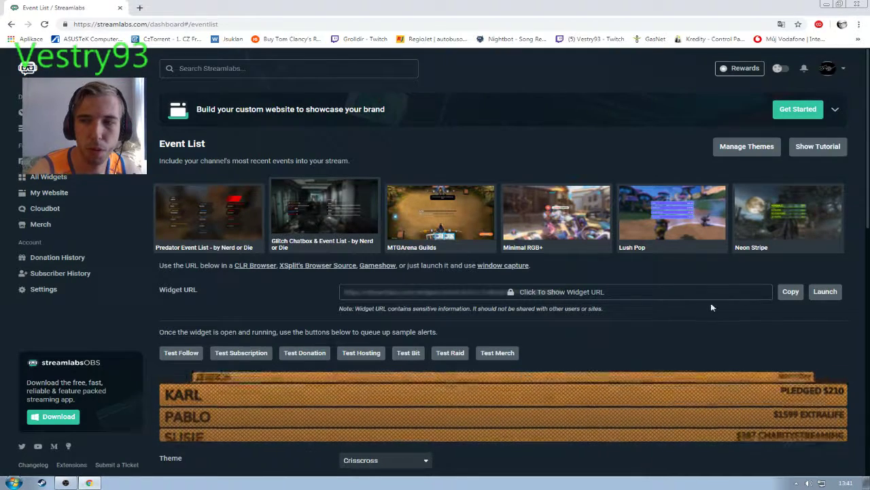
{"action": "left_click", "coordinate": [791, 294]}
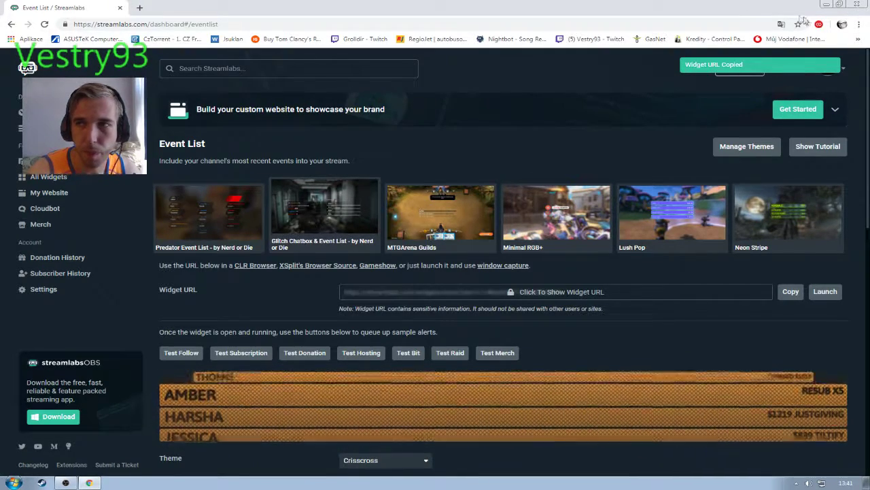
Return to OBS and add the existing browser source "box" to the "stream full" scene
{"action": "left_click", "coordinate": [825, 5]}
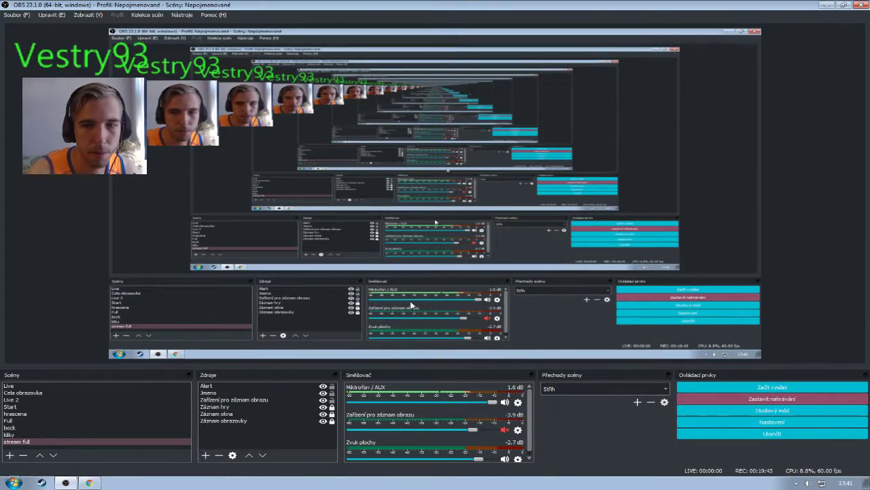
{"action": "left_click", "coordinate": [205, 455]}
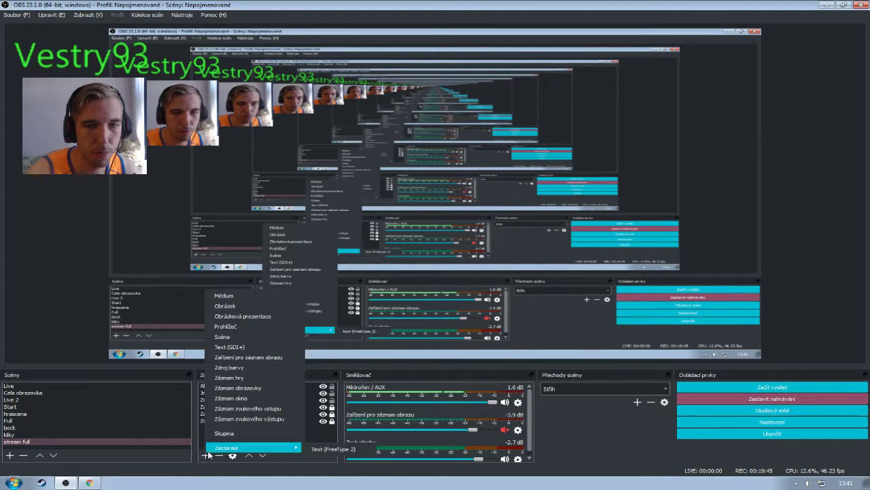
{"action": "left_click", "coordinate": [264, 326]}
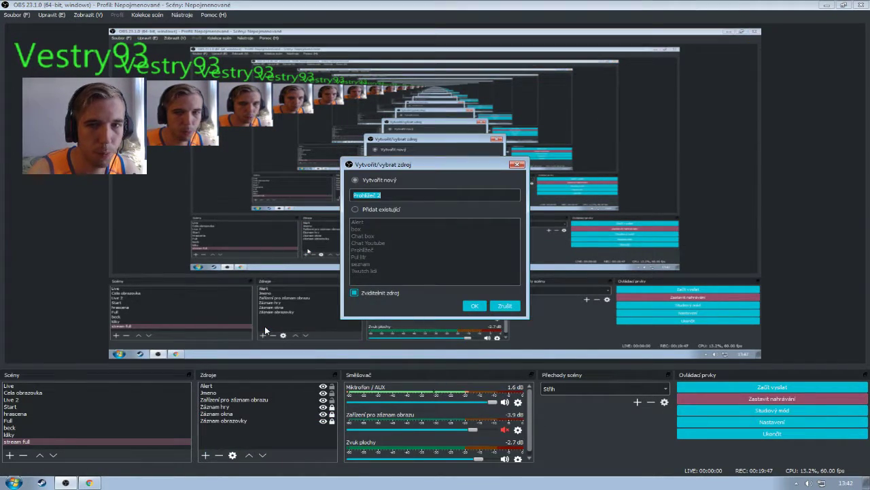
{"action": "left_click", "coordinate": [368, 209]}
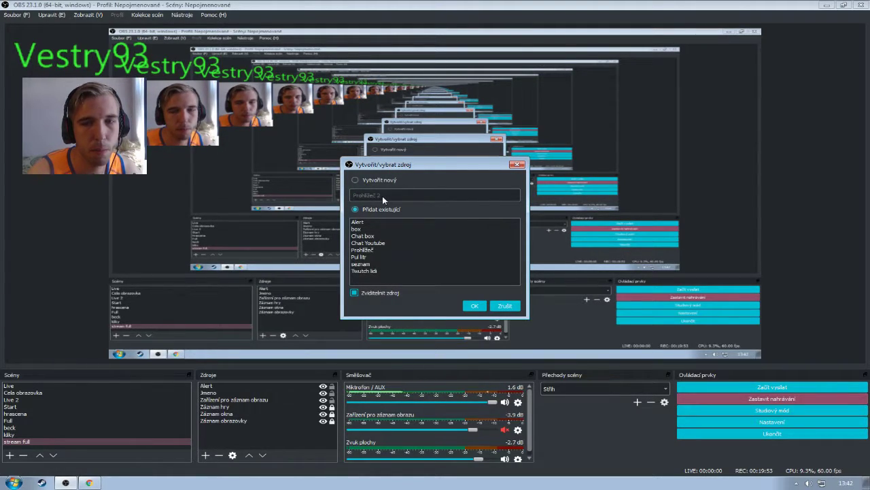
{"action": "left_click", "coordinate": [374, 229]}
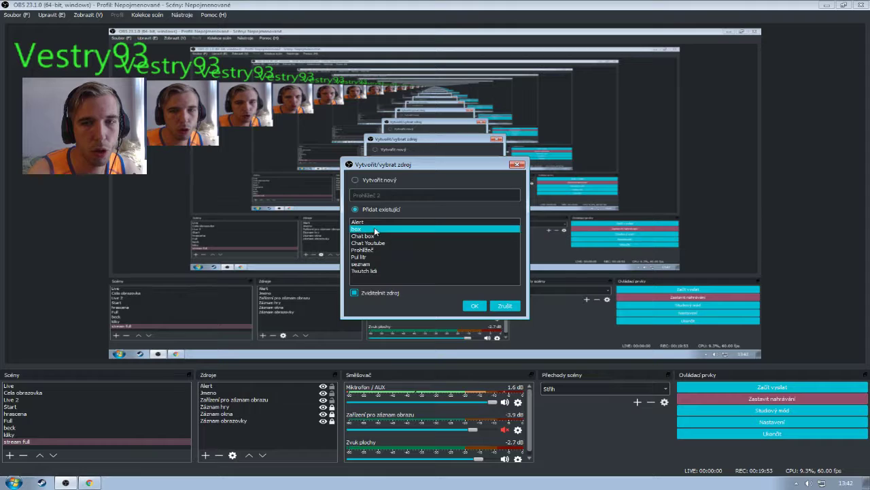
{"action": "left_click", "coordinate": [469, 305]}
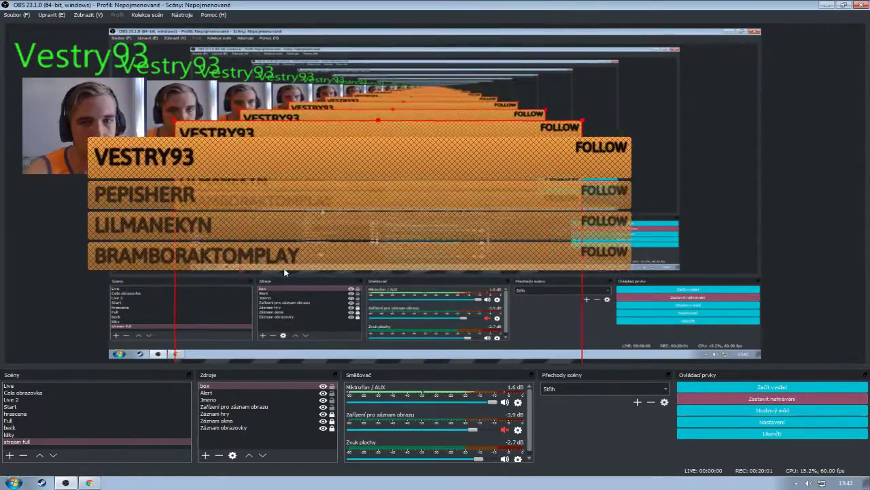
Shrink the event list overlay and place it directly beneath the webcam, narrowing it to the webcam's width
{"action": "left_click_drag", "start_coordinate": [200, 330], "coordinate": [460, 115]}
{"action": "left_click_drag", "start_coordinate": [544, 86], "coordinate": [181, 180]}
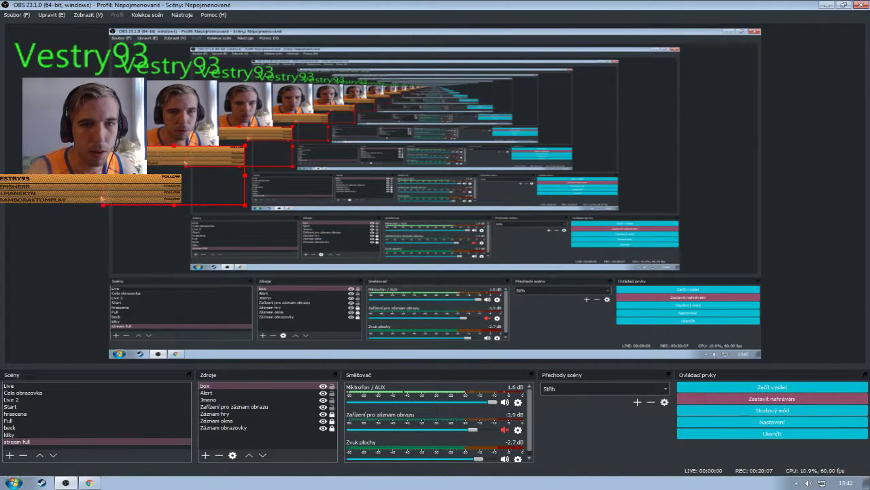
{"action": "left_click_drag", "start_coordinate": [104, 204], "coordinate": [123, 204]}
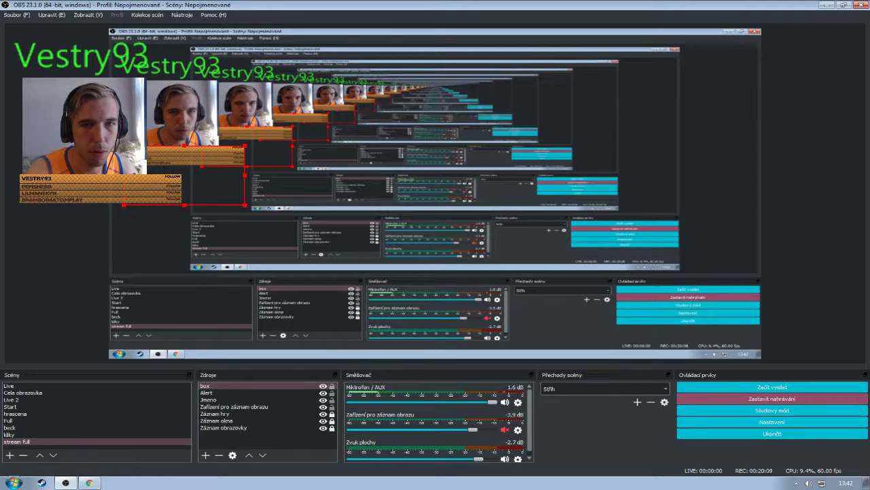
{"action": "left_click_drag", "start_coordinate": [246, 179], "coordinate": [219, 178]}
{"action": "left_click", "coordinate": [286, 225]}
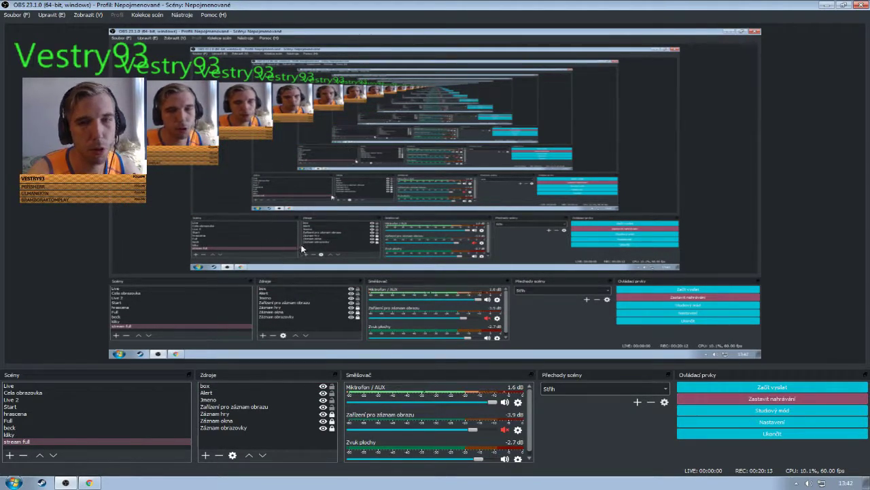
Review the URL and size in the "box" source's properties, referring to the Event List widget page in Chrome
{"action": "left_click", "coordinate": [239, 388]}
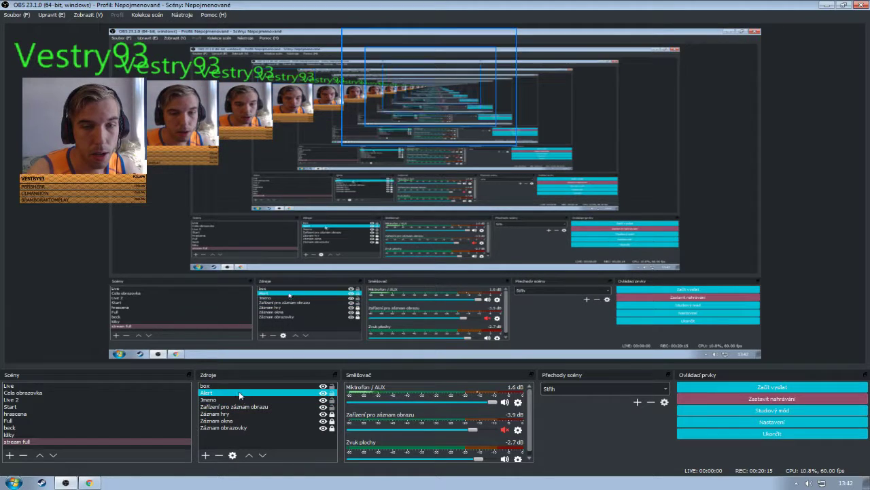
{"action": "double_click", "coordinate": [239, 388]}
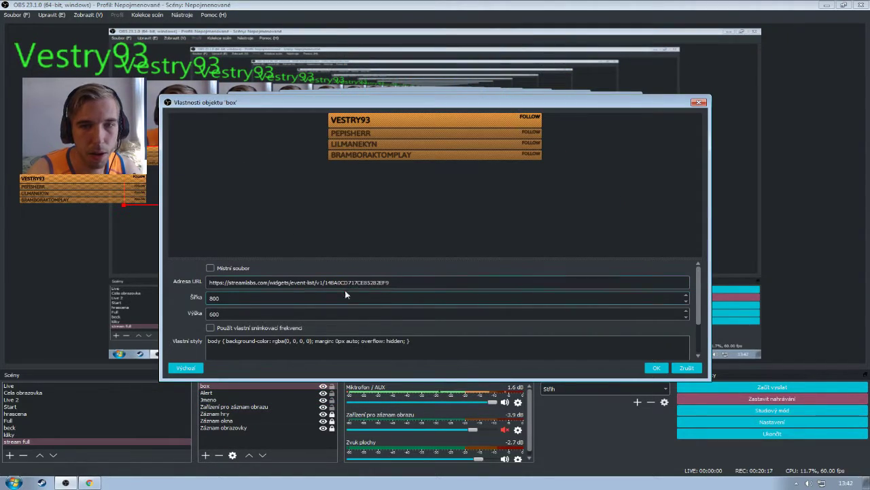
{"action": "left_click", "coordinate": [225, 281]}
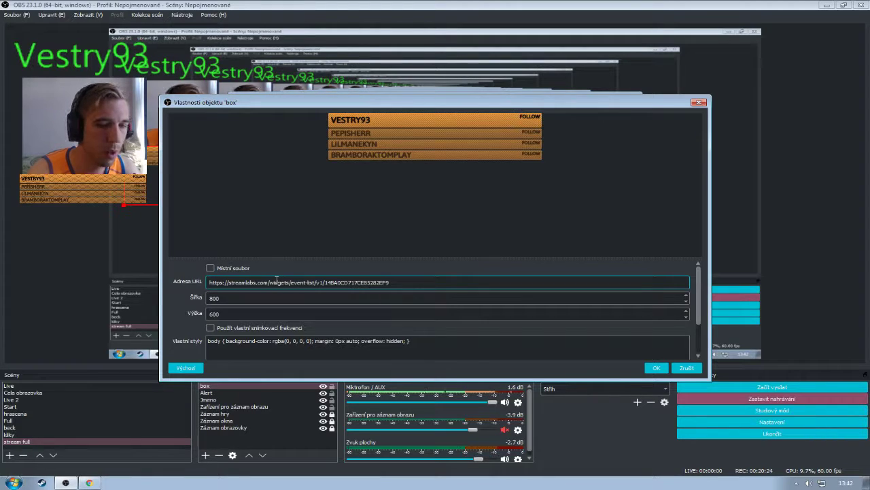
{"action": "left_click", "coordinate": [89, 483]}
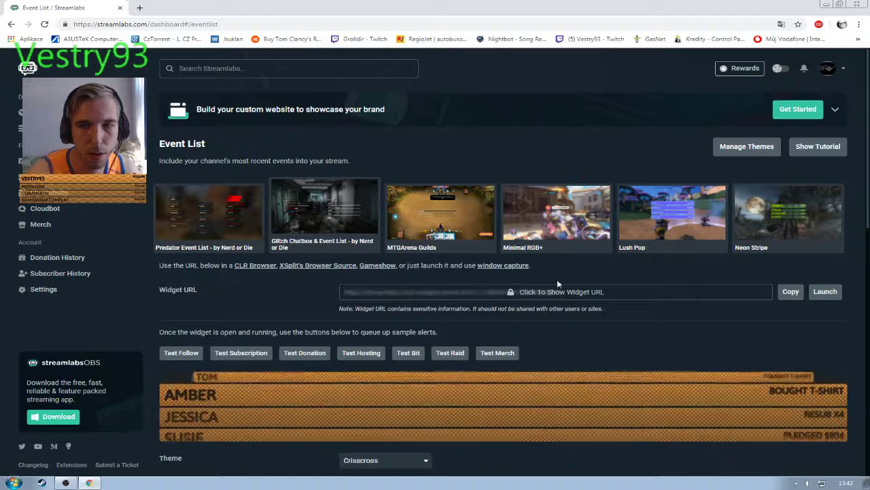
{"action": "left_click", "coordinate": [826, 4]}
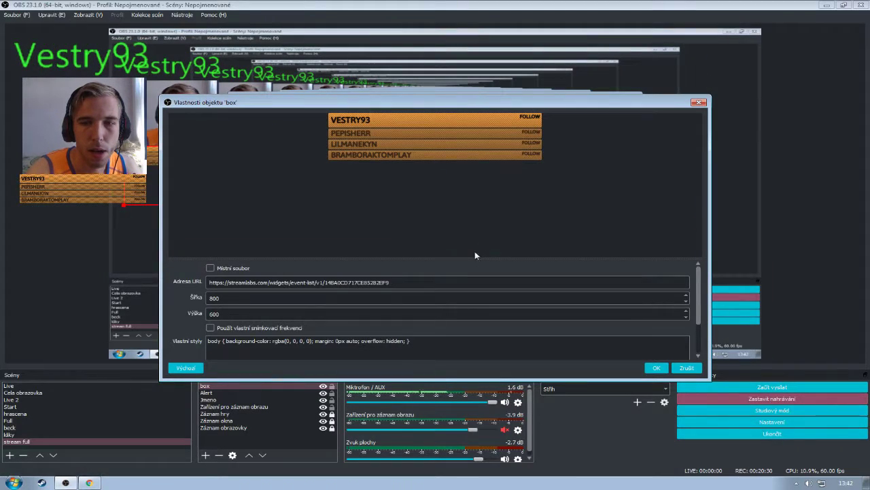
{"action": "left_click", "coordinate": [657, 367]}
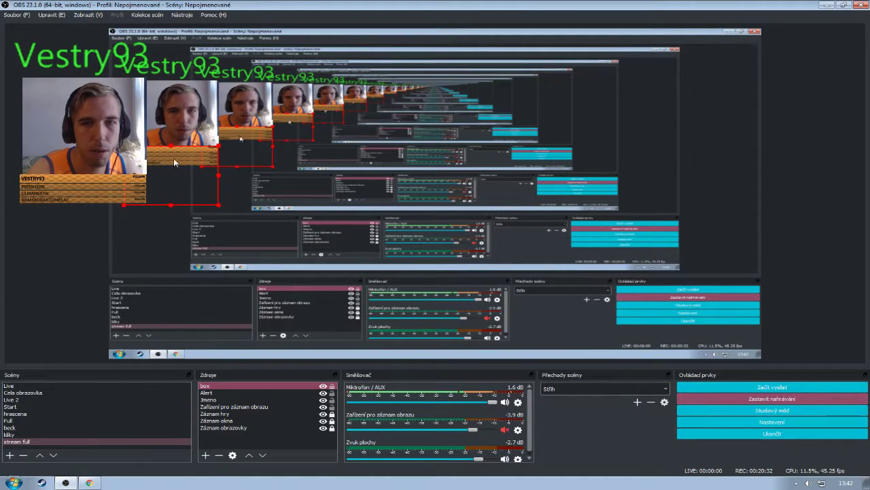
{"action": "left_click", "coordinate": [334, 215]}
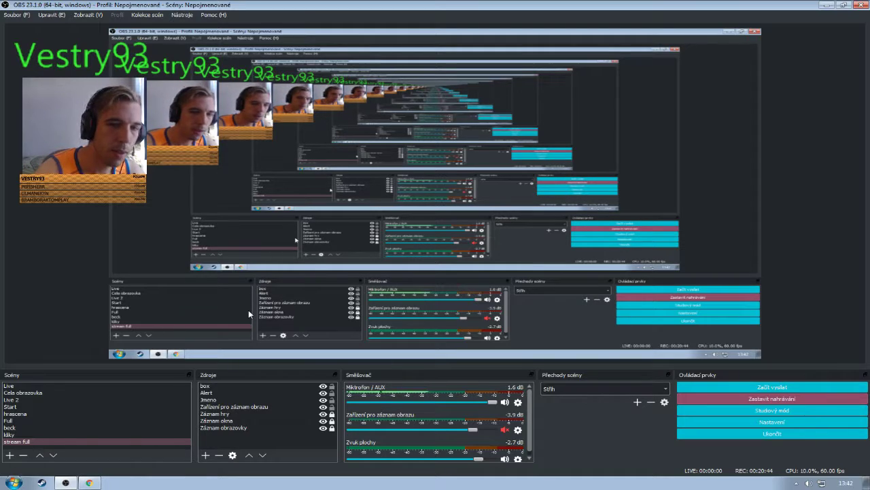
{"action": "left_click", "coordinate": [253, 400]}
{"action": "left_click", "coordinate": [235, 435]}
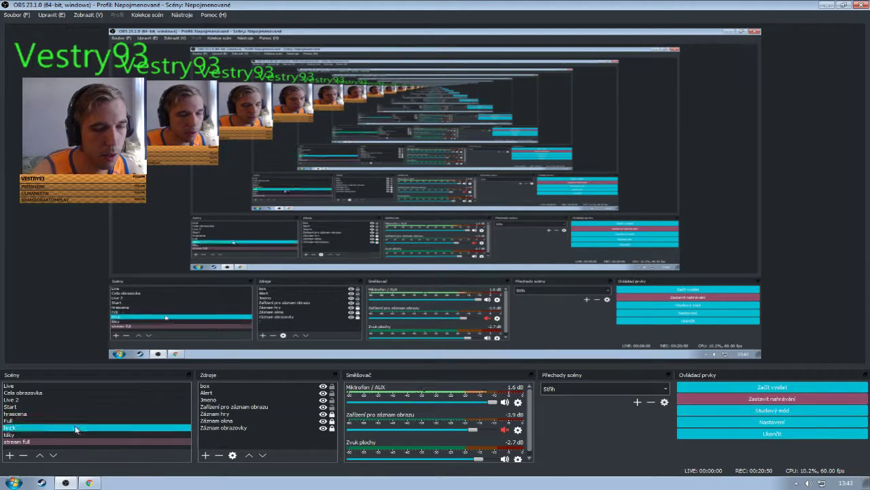
{"action": "left_click", "coordinate": [205, 456]}
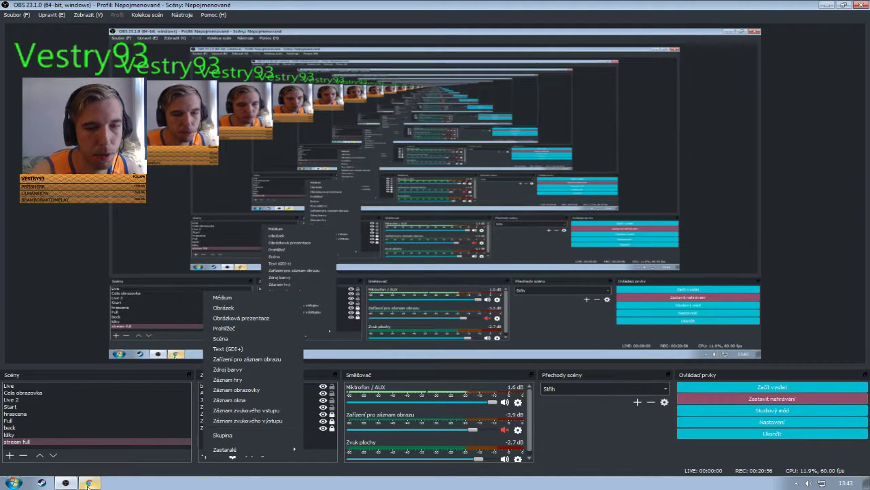
Switch to Streamlabs in Chrome and open the Chat Box widget from the Widget Gallery
{"action": "left_click", "coordinate": [88, 483]}
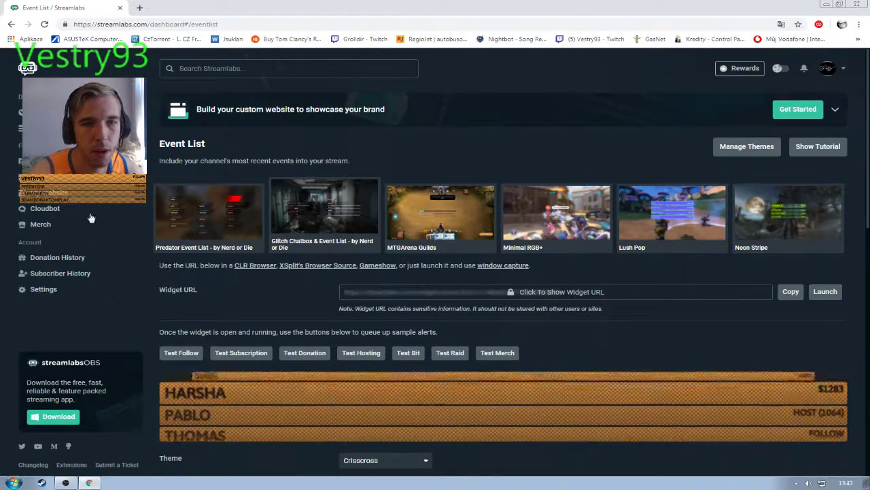
{"action": "key", "text": "alt+Left"}
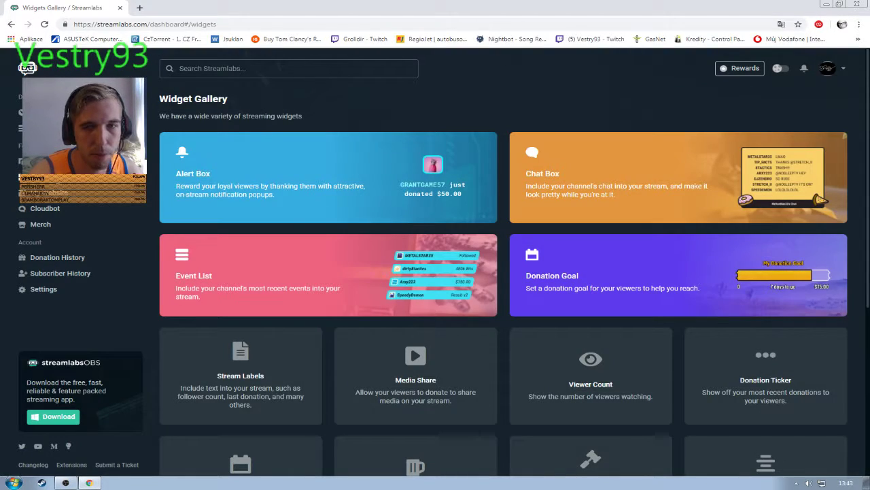
{"action": "left_click", "coordinate": [603, 179]}
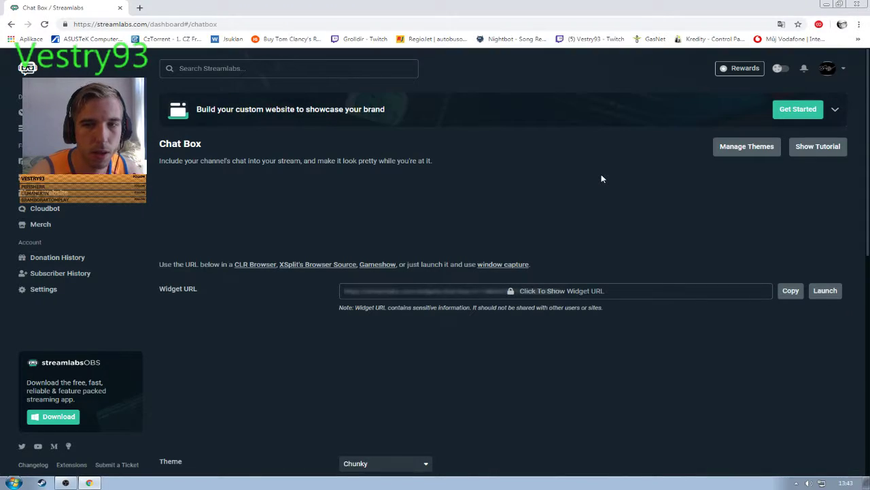
Review the Chat Box's theme, badge, font and message-hiding settings, and copy its widget URL without revealing it
{"action": "scroll", "coordinate": [615, 264], "scroll_direction": "down", "scroll_amount": 2}
{"action": "scroll", "coordinate": [615, 264], "scroll_direction": "down", "scroll_amount": 2}
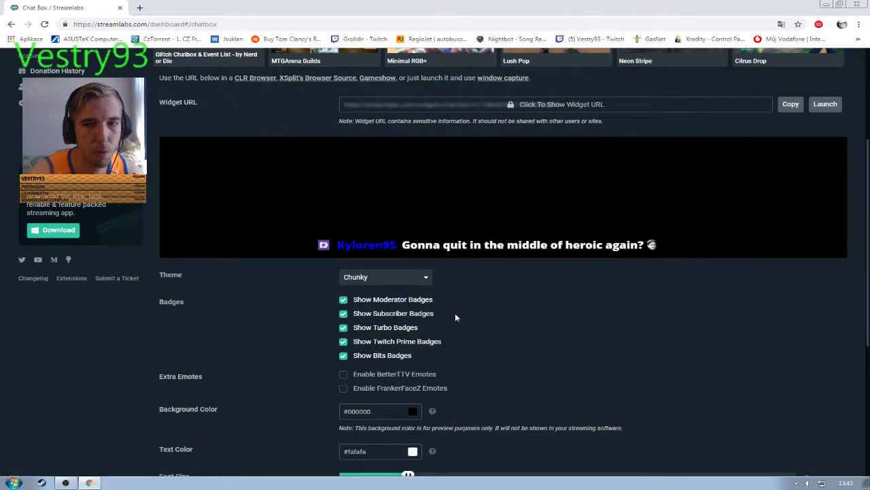
{"action": "scroll", "coordinate": [574, 351], "scroll_direction": "down", "scroll_amount": 4}
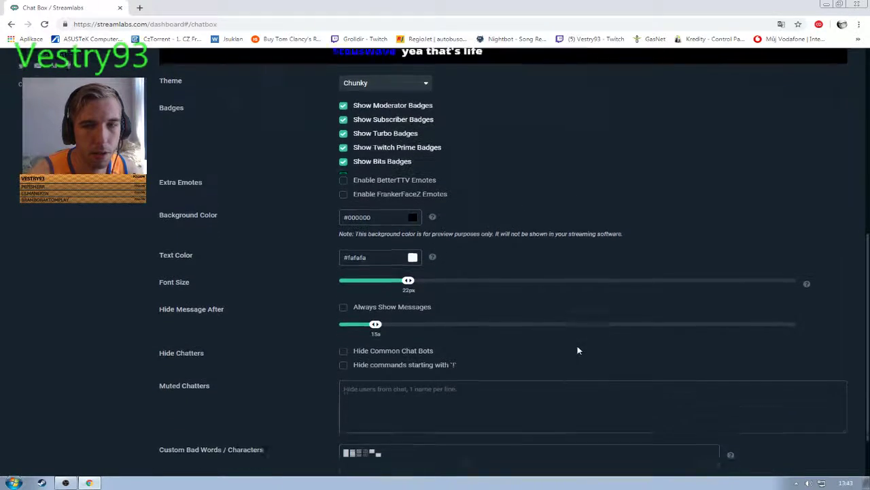
{"action": "scroll", "coordinate": [577, 348], "scroll_direction": "down", "scroll_amount": 1}
{"action": "scroll", "coordinate": [578, 346], "scroll_direction": "up", "scroll_amount": 5}
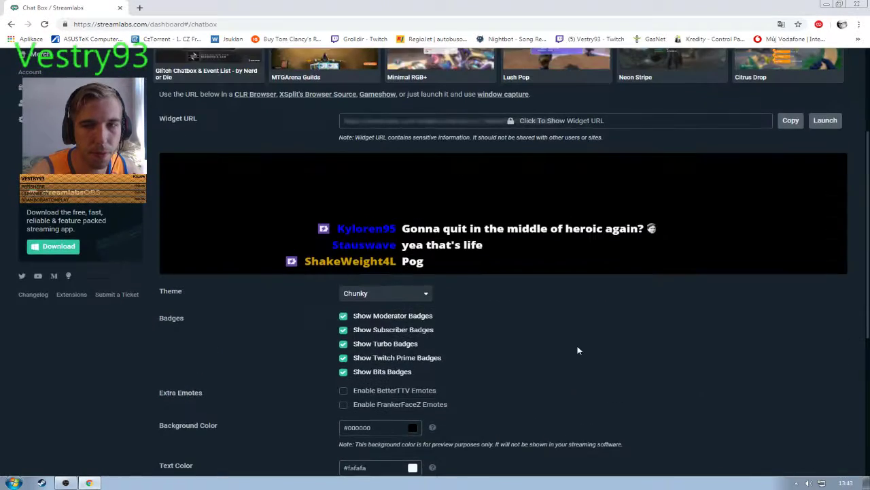
{"action": "scroll", "coordinate": [578, 347], "scroll_direction": "up", "scroll_amount": 3}
{"action": "scroll", "coordinate": [577, 345], "scroll_direction": "down", "scroll_amount": 2}
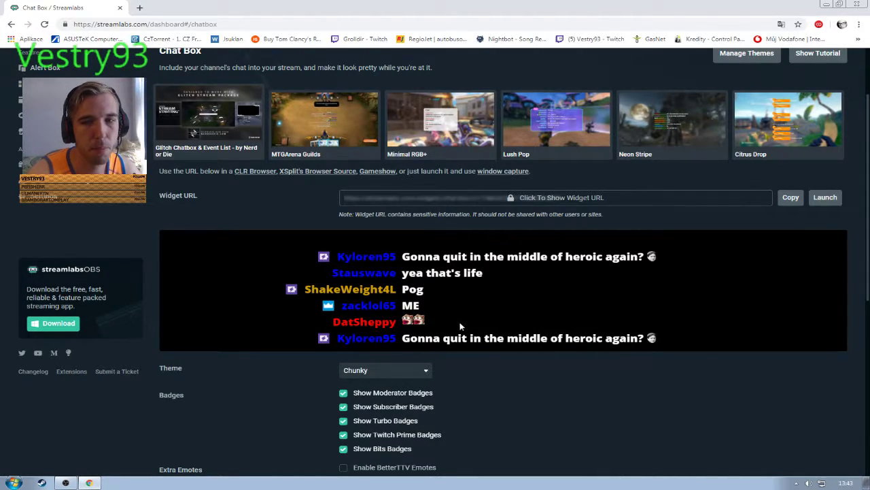
{"action": "left_click", "coordinate": [784, 201]}
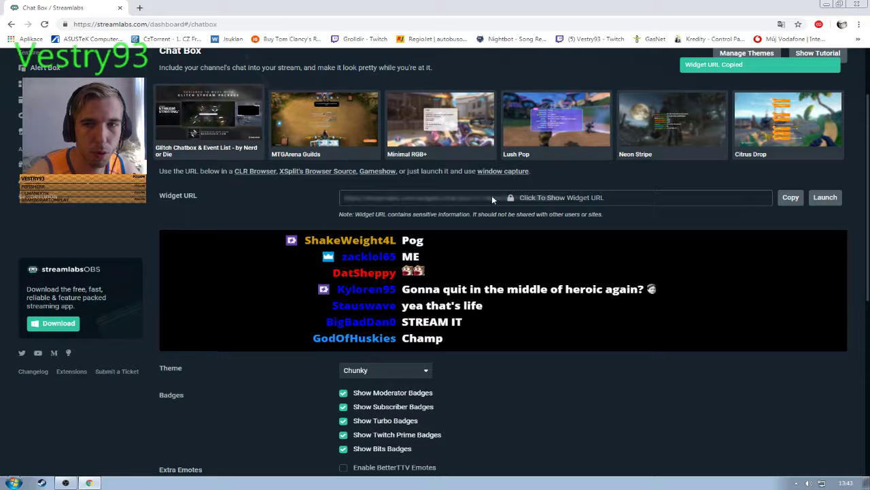
Return to OBS and add the existing browser source "Chat box" to the "stream full" scene
{"action": "left_click", "coordinate": [825, 5]}
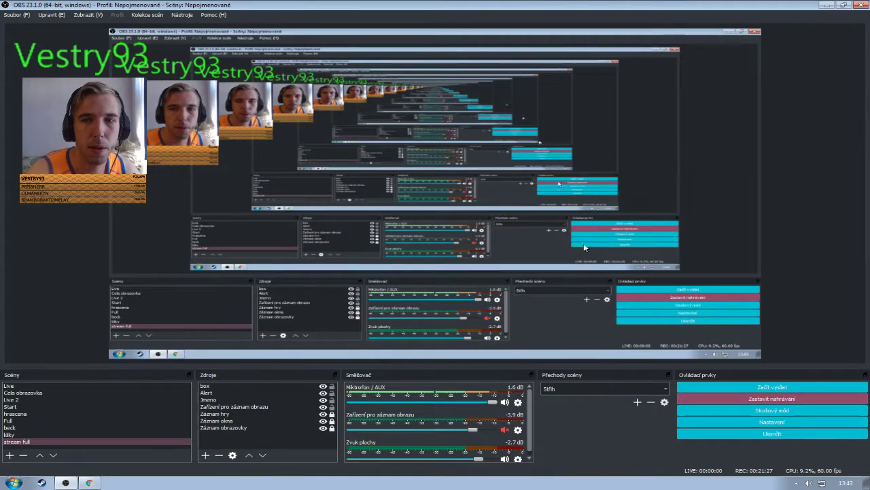
{"action": "left_click", "coordinate": [204, 455]}
{"action": "left_click", "coordinate": [250, 330]}
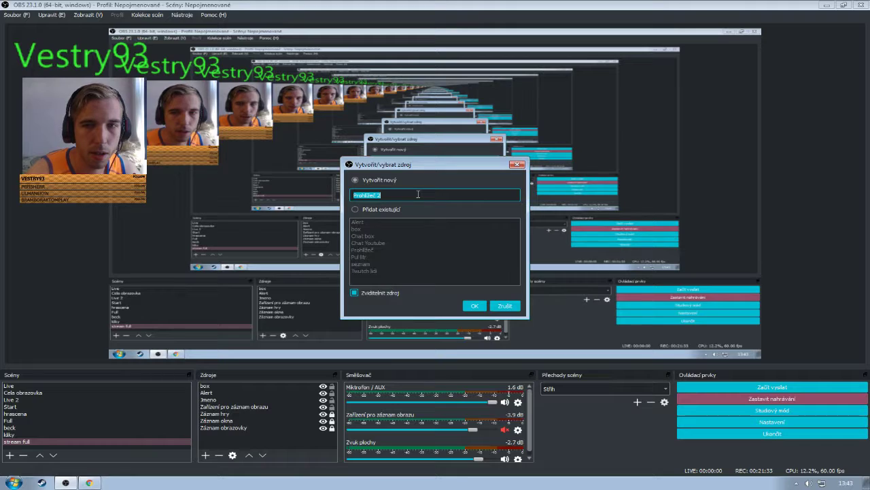
{"action": "left_click", "coordinate": [359, 210]}
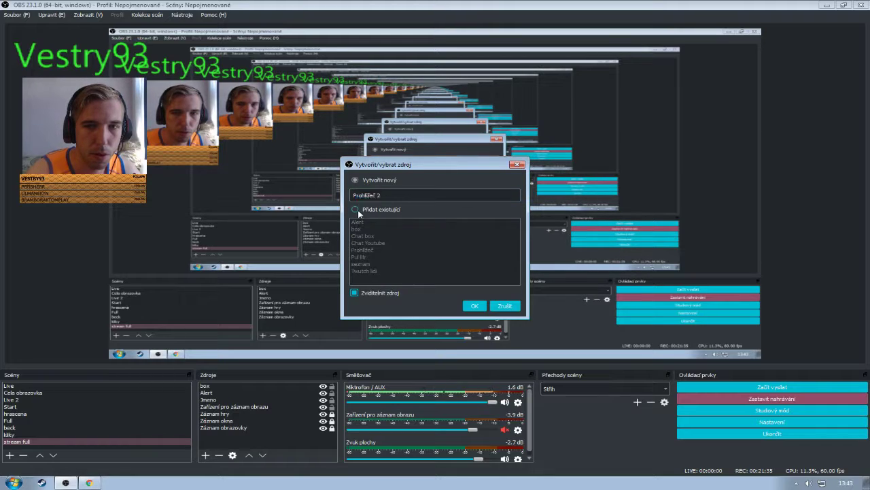
{"action": "left_click", "coordinate": [364, 221]}
{"action": "left_click_drag", "start_coordinate": [364, 222], "coordinate": [383, 239]}
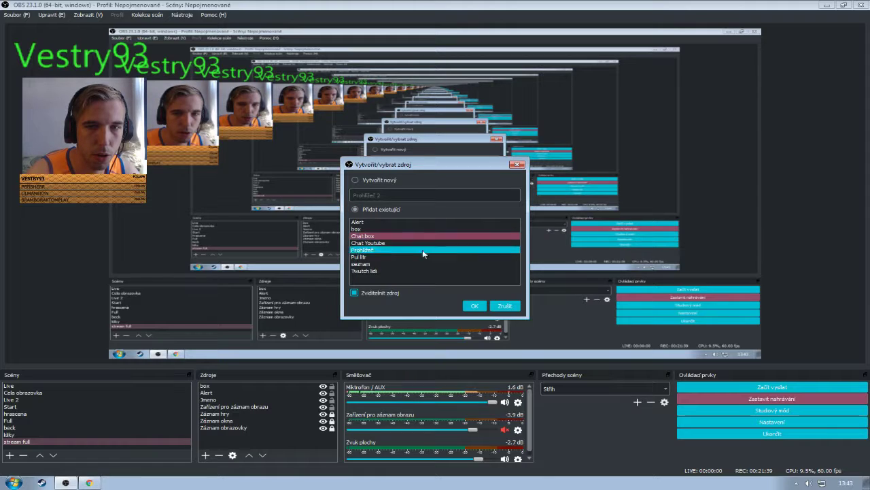
{"action": "left_click", "coordinate": [474, 306]}
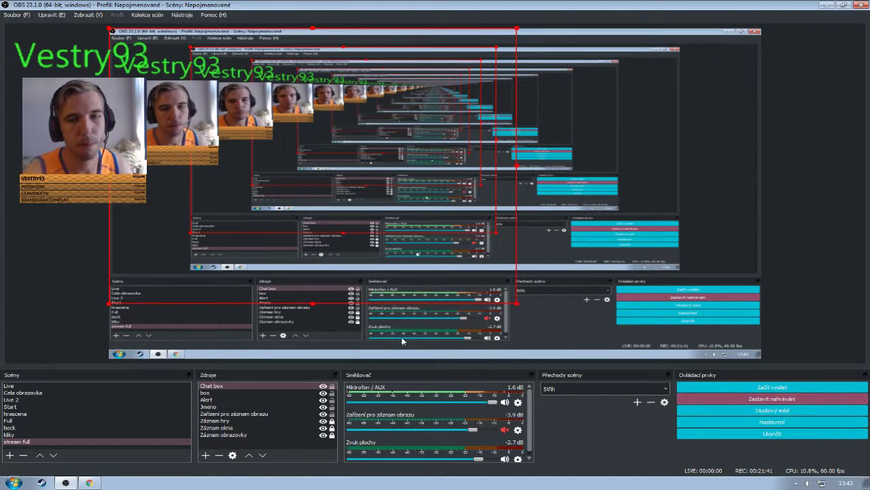
Review the URL, size and FPS in the "Chat box" source's properties, referring to the Chat Box widget page in Chrome
{"action": "left_click", "coordinate": [260, 402]}
{"action": "double_click", "coordinate": [244, 387]}
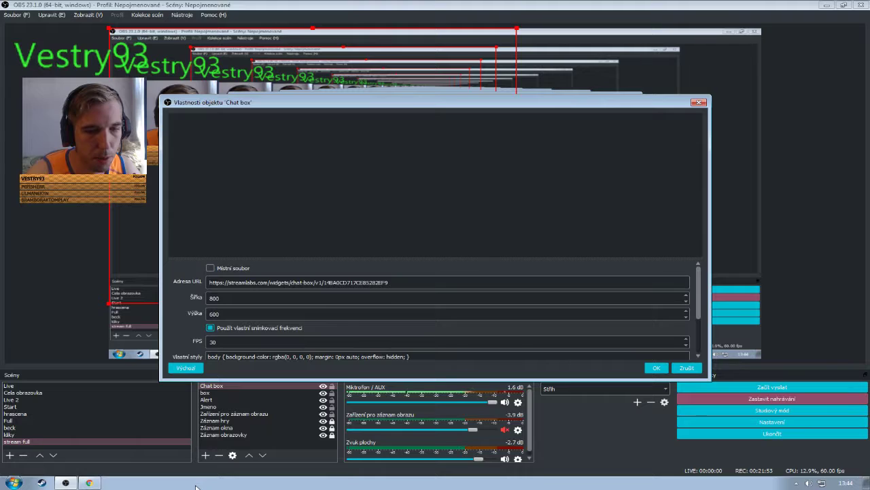
{"action": "left_click", "coordinate": [89, 482]}
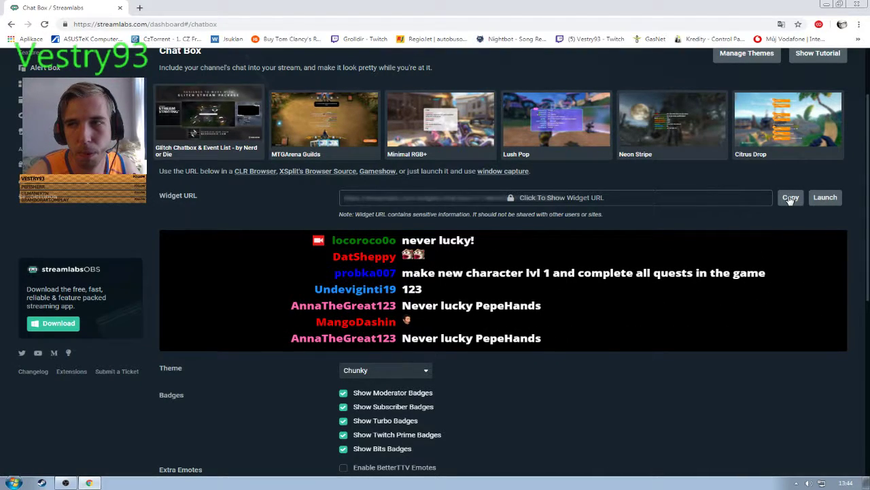
{"action": "left_click", "coordinate": [826, 6]}
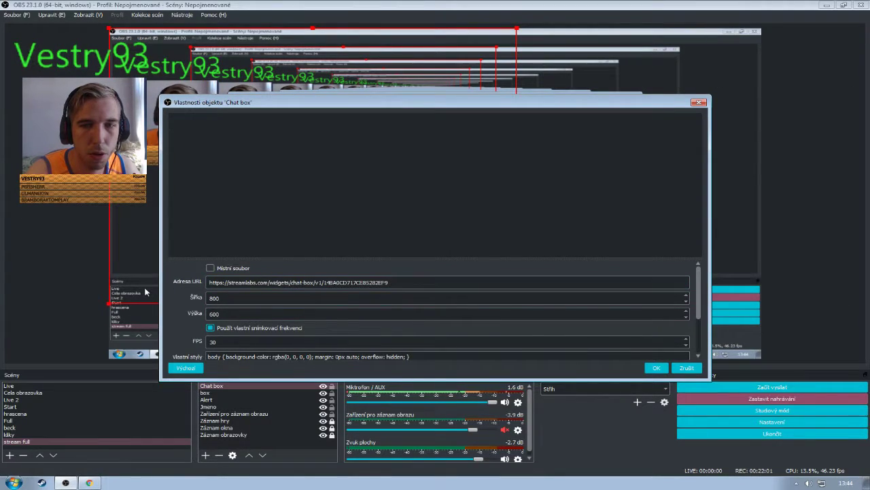
{"action": "left_click", "coordinate": [658, 369]}
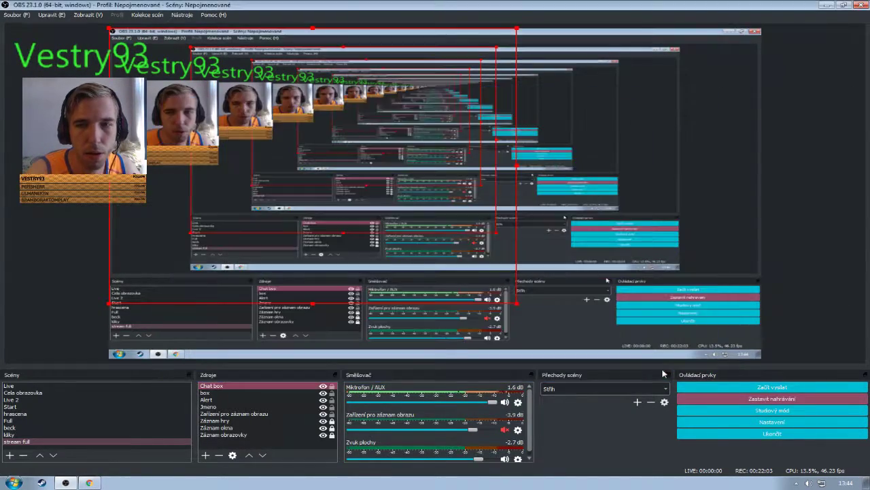
Shrink the Chat box source and place it in the lower-left area of the scene
{"action": "left_click_drag", "start_coordinate": [146, 267], "coordinate": [204, 250]}
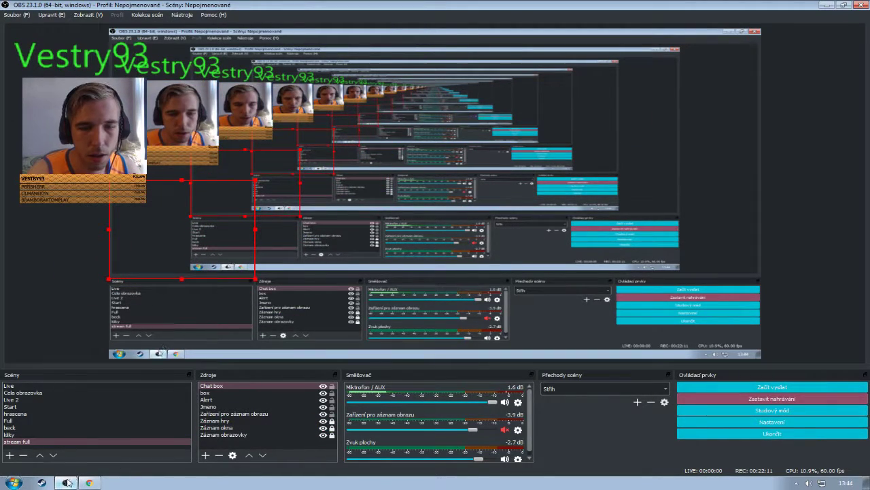
Open your own Twitch channel page in a second Chrome tab and send the test message "ahoj" in its chat
{"action": "left_click", "coordinate": [89, 483]}
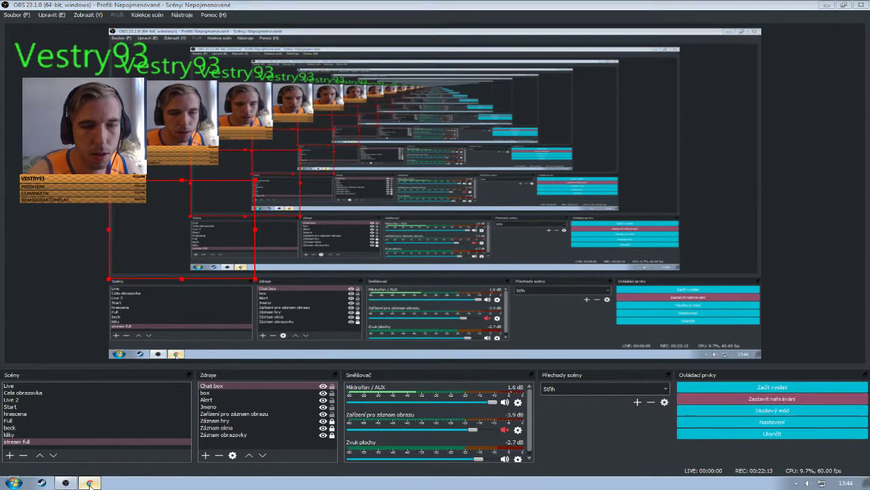
{"action": "left_click", "coordinate": [139, 7]}
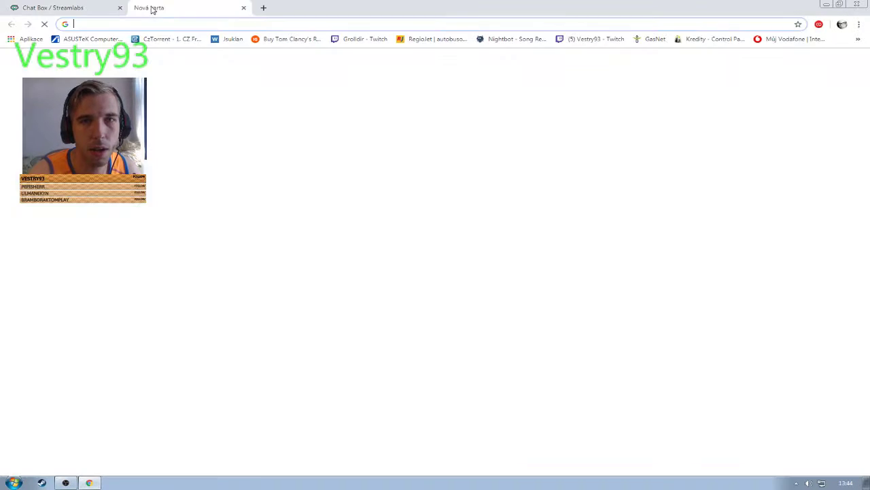
{"action": "left_click", "coordinate": [436, 235]}
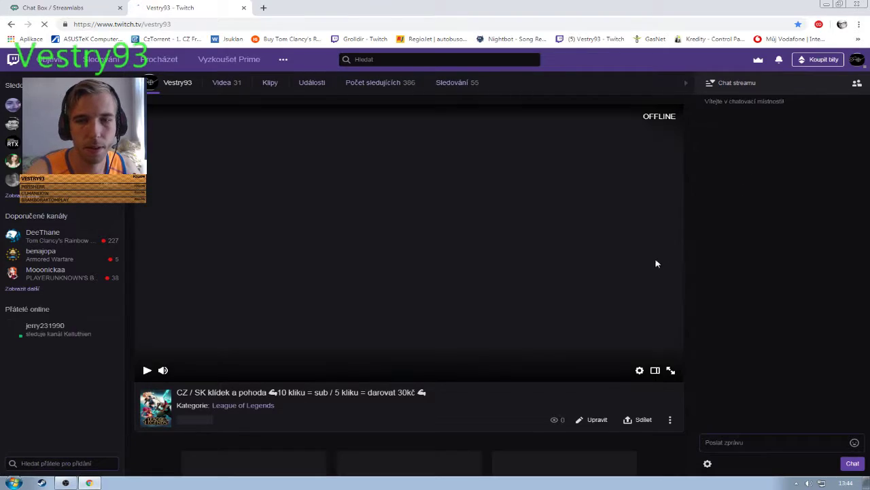
{"action": "left_click", "coordinate": [729, 441]}
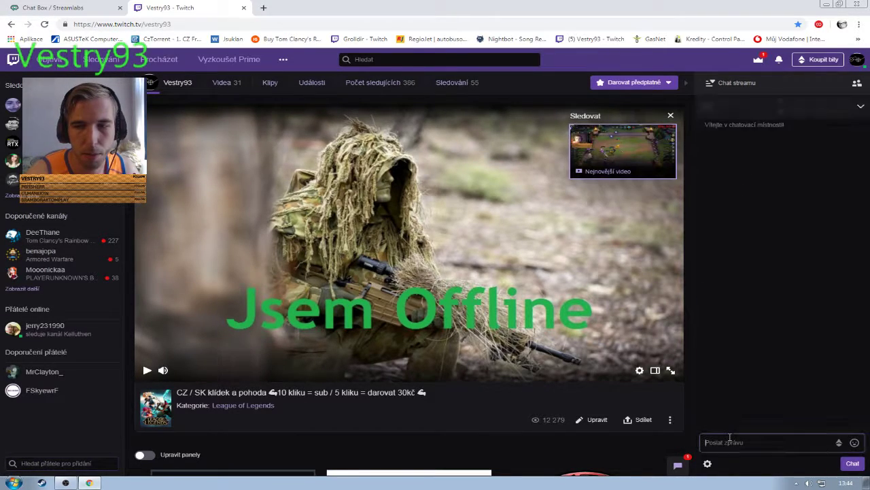
{"action": "type", "text": "ahj"}
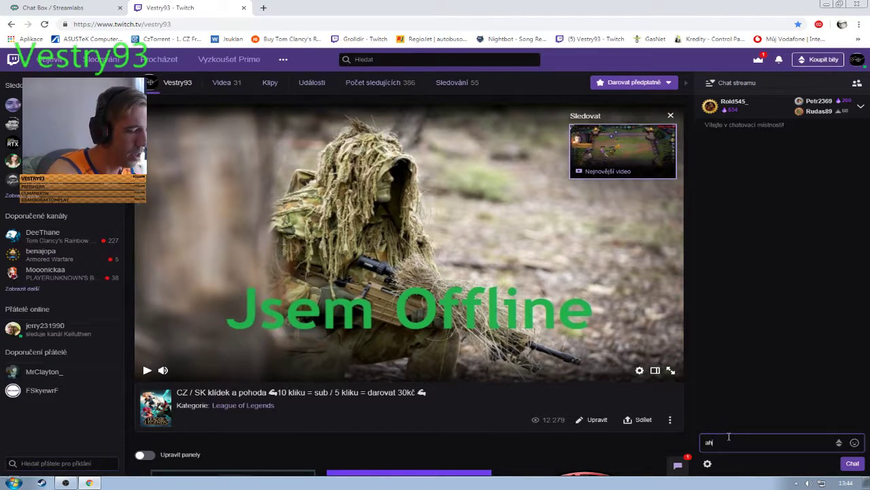
{"action": "type", "text": "hoj"}
{"action": "key", "text": "Return"}
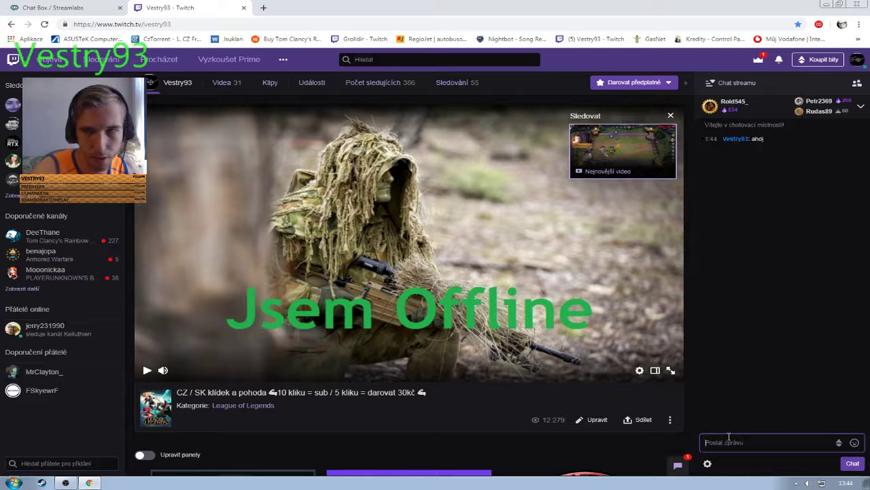
Return to OBS, enlarge the Chat box source and place it so the chat message sits below the webcam
{"action": "left_click", "coordinate": [65, 482]}
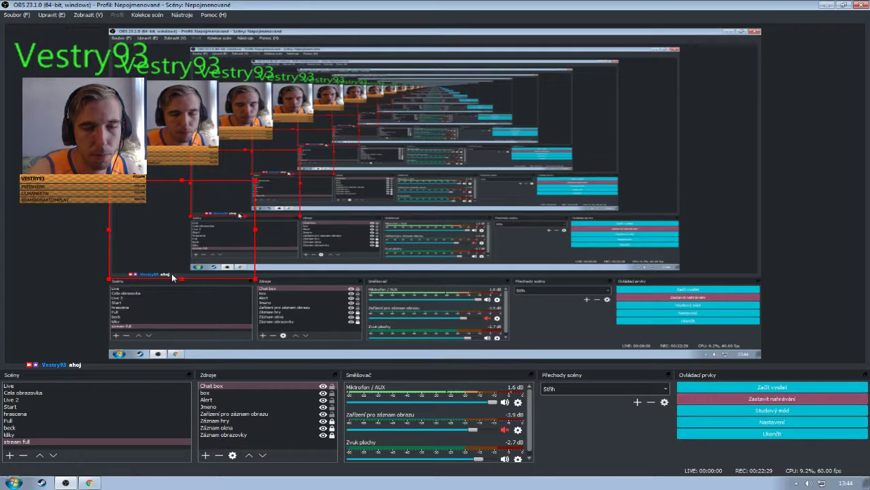
{"action": "left_click_drag", "start_coordinate": [255, 279], "coordinate": [334, 329]}
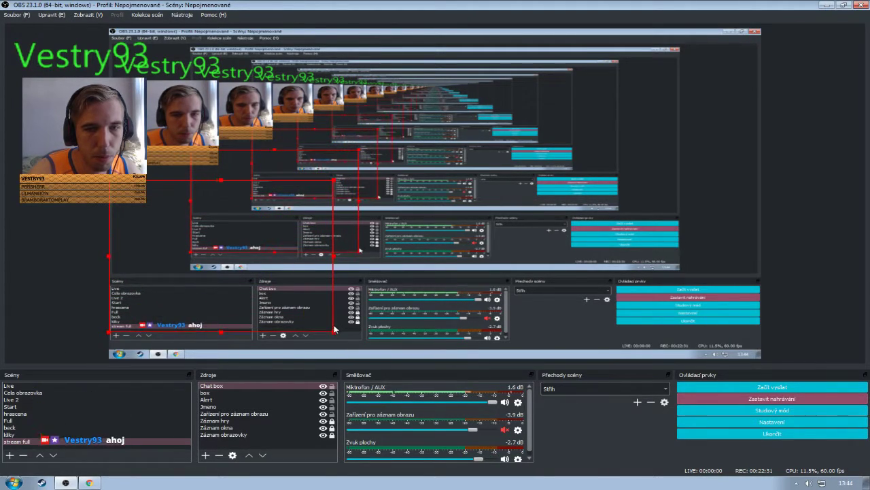
{"action": "left_click_drag", "start_coordinate": [219, 307], "coordinate": [201, 205]}
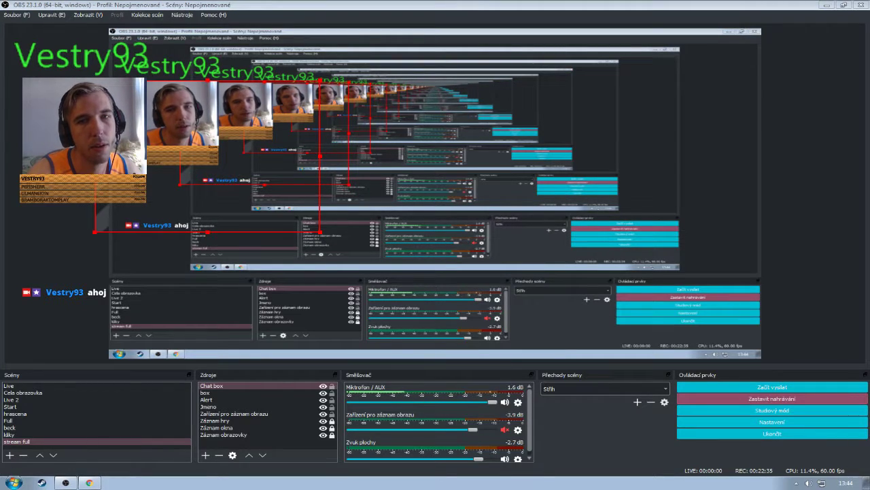
{"action": "left_click", "coordinate": [54, 283]}
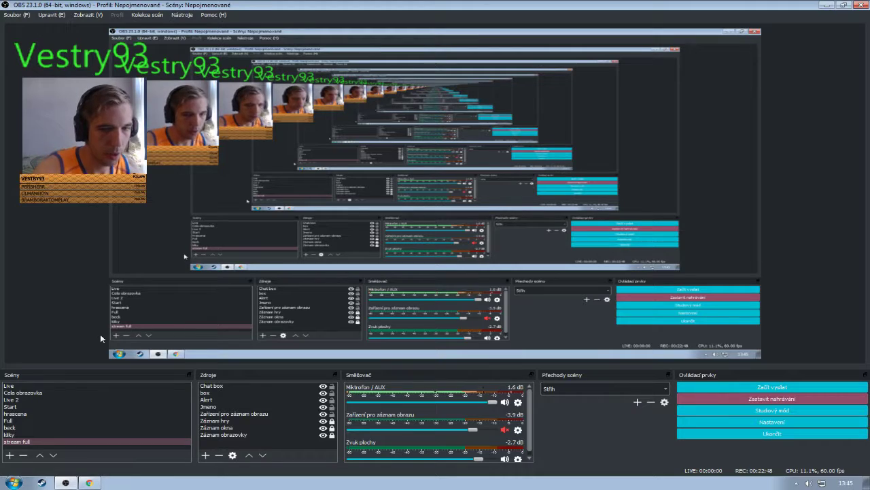
Add the existing media source "Médium 5" to the "stream full" scene and move its flaming frame to the upper right, clear of the webcam
{"action": "left_click", "coordinate": [205, 455]}
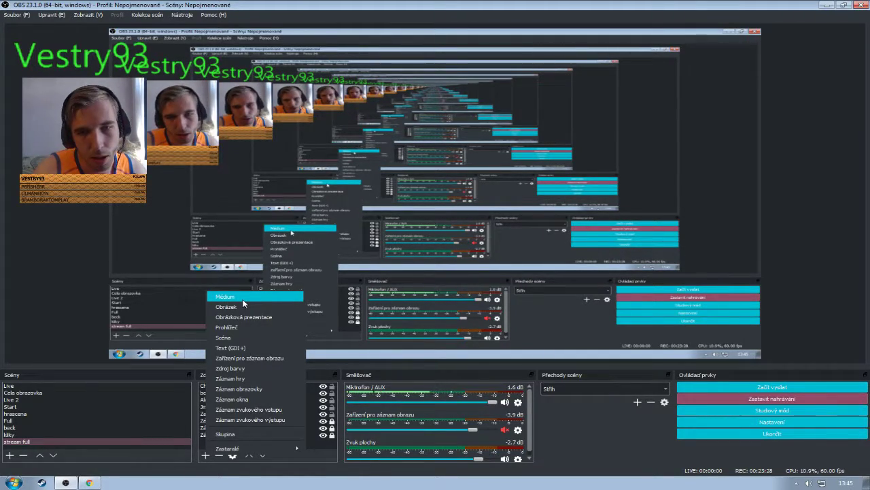
{"action": "left_click", "coordinate": [243, 297]}
{"action": "left_click", "coordinate": [354, 209]}
{"action": "left_click", "coordinate": [379, 229]}
{"action": "left_click", "coordinate": [383, 236]}
{"action": "left_click", "coordinate": [474, 306]}
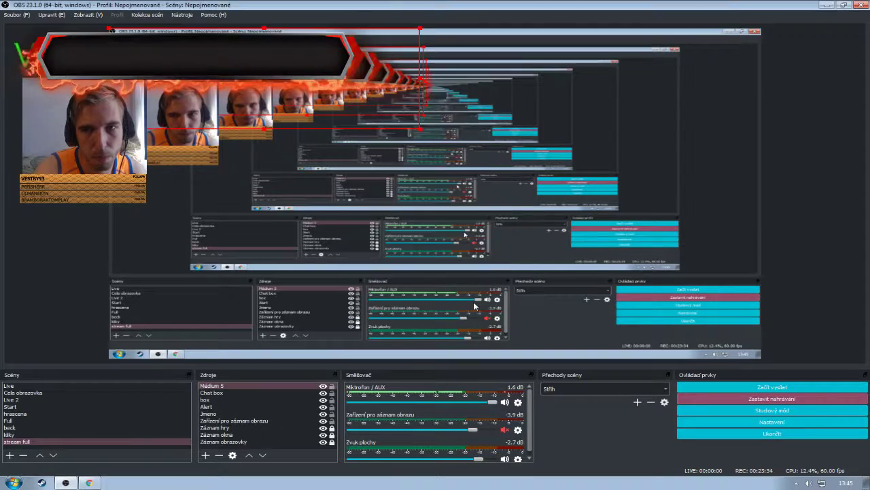
{"action": "left_click_drag", "start_coordinate": [336, 129], "coordinate": [646, 156]}
Turn off looping (Opakovat) for "Médium 5" and check its properties again
{"action": "double_click", "coordinate": [212, 385]}
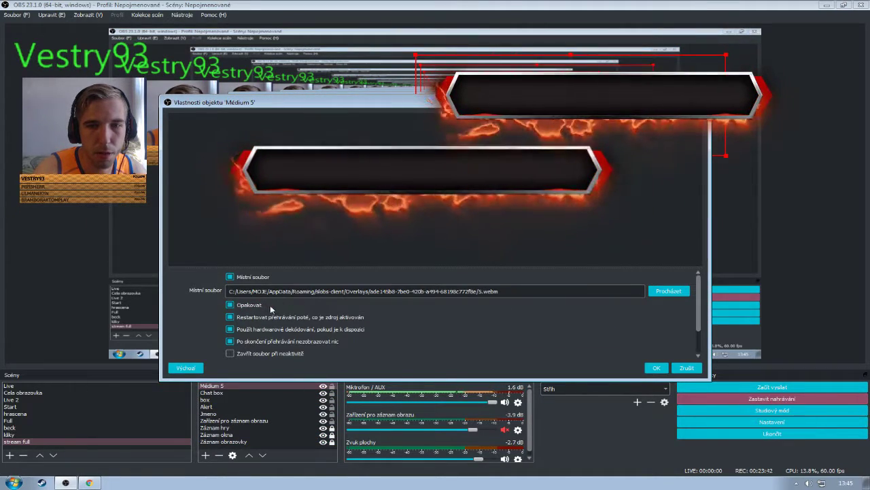
{"action": "left_click", "coordinate": [248, 307]}
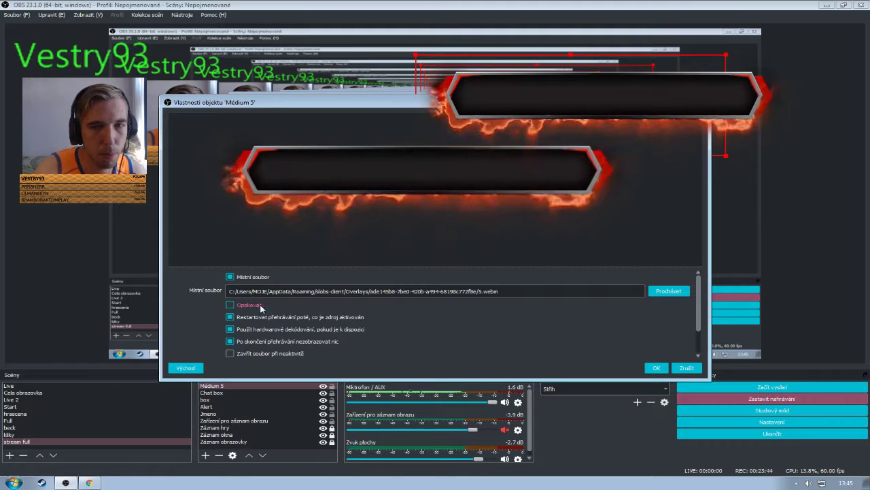
{"action": "left_click", "coordinate": [657, 367]}
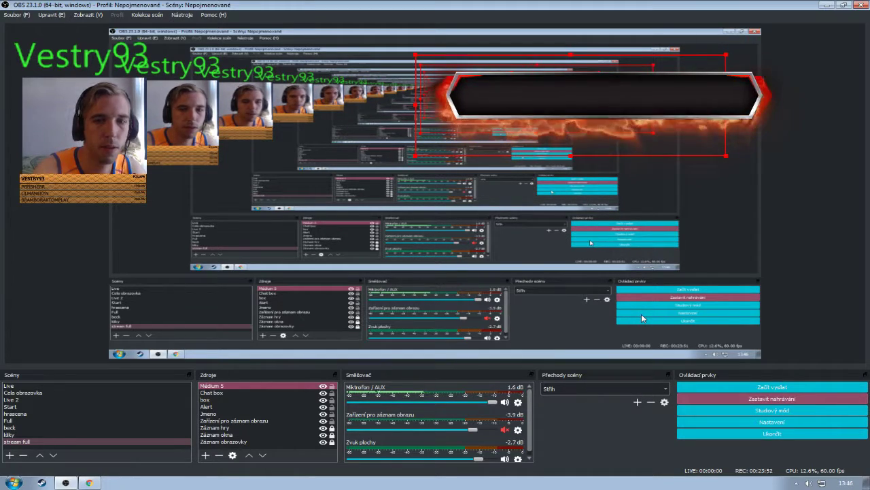
{"action": "left_click", "coordinate": [323, 413]}
{"action": "left_click", "coordinate": [260, 386]}
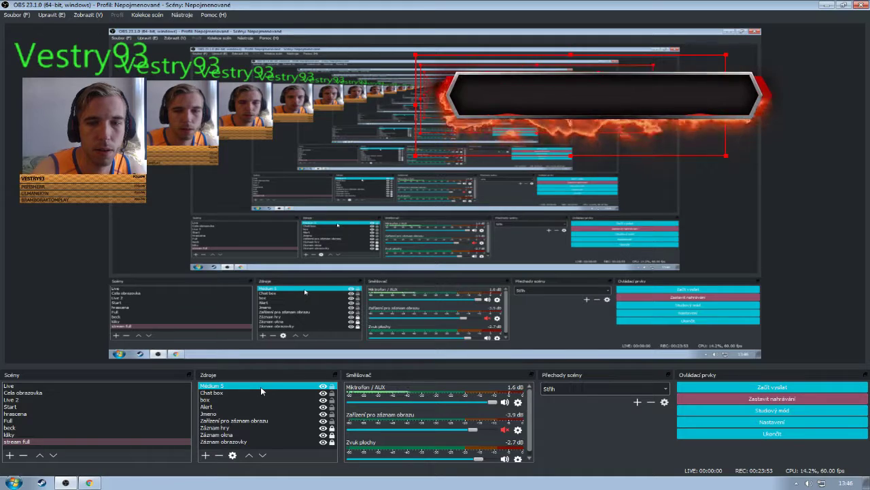
{"action": "double_click", "coordinate": [261, 386]}
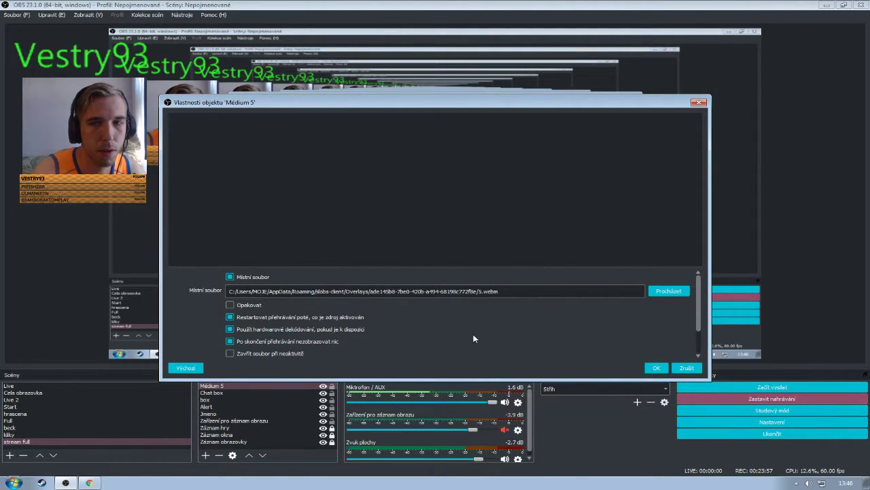
{"action": "left_click", "coordinate": [648, 369]}
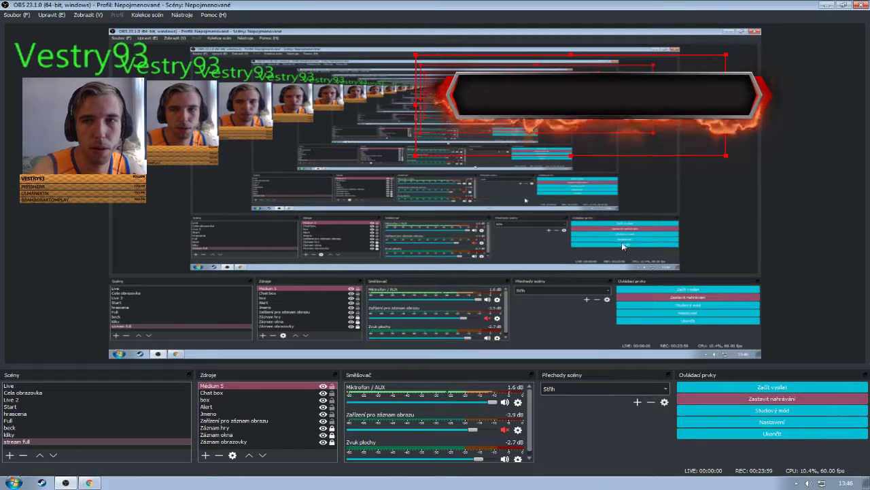
Turn looping (Opakovat) on for "Médium 5", view the available overlay files without choosing another, and apply the properties
{"action": "left_click", "coordinate": [243, 394]}
{"action": "double_click", "coordinate": [244, 385]}
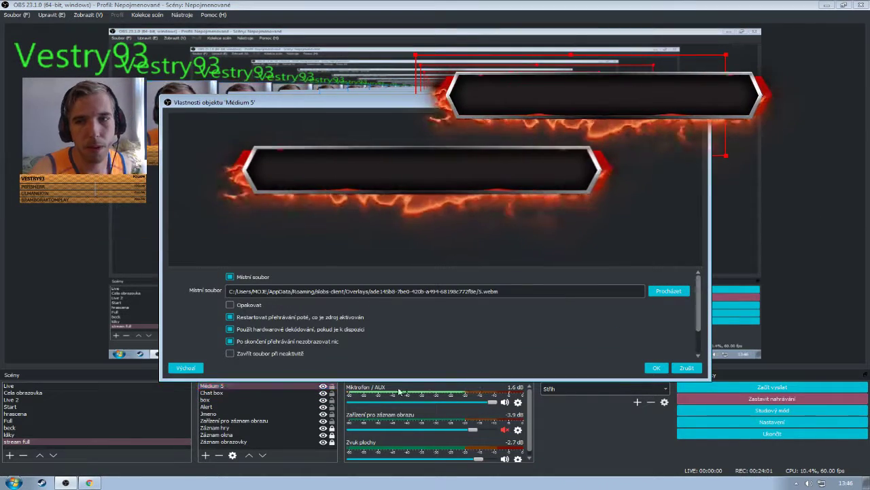
{"action": "left_click", "coordinate": [245, 305]}
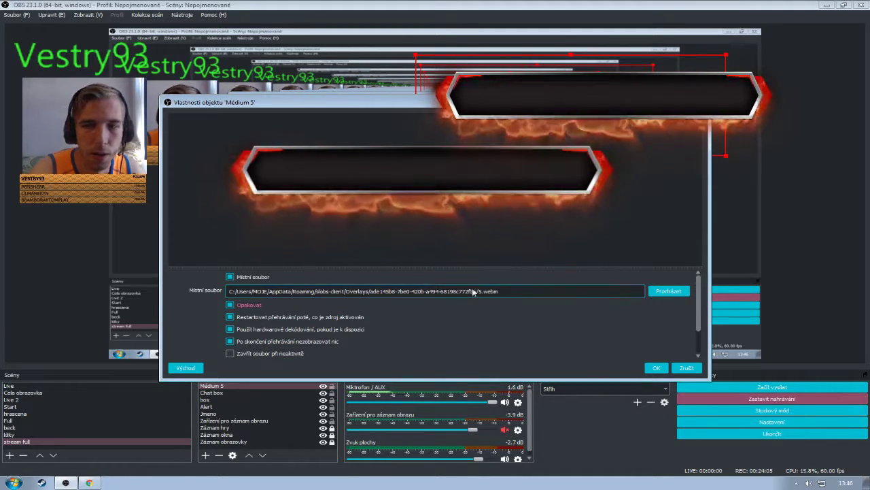
{"action": "left_click", "coordinate": [668, 290]}
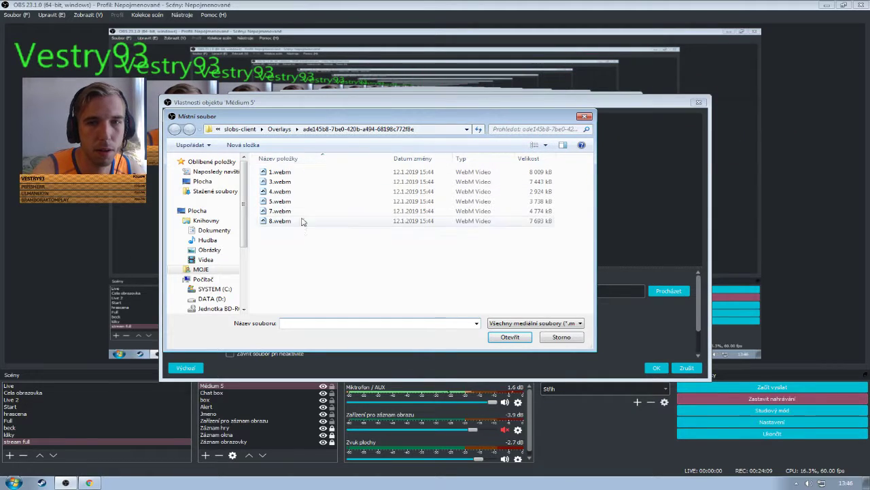
{"action": "left_click", "coordinate": [585, 117]}
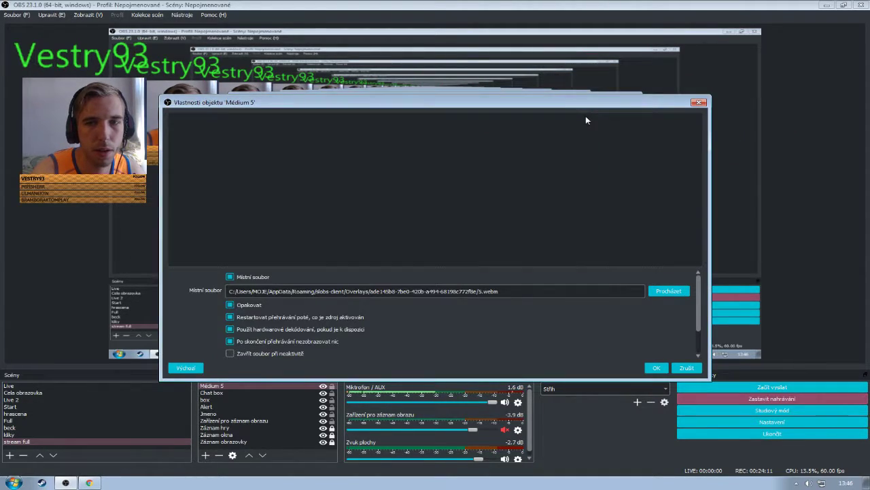
{"action": "left_click", "coordinate": [655, 368]}
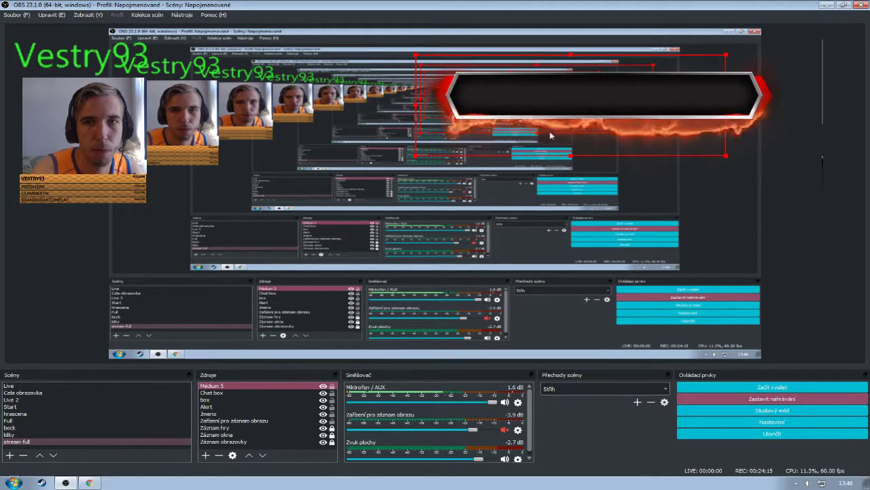
Raise the "Jmeno" source above "Médium 5" in the source order and place the nickname inside the flaming frame
{"action": "left_click", "coordinate": [208, 414]}
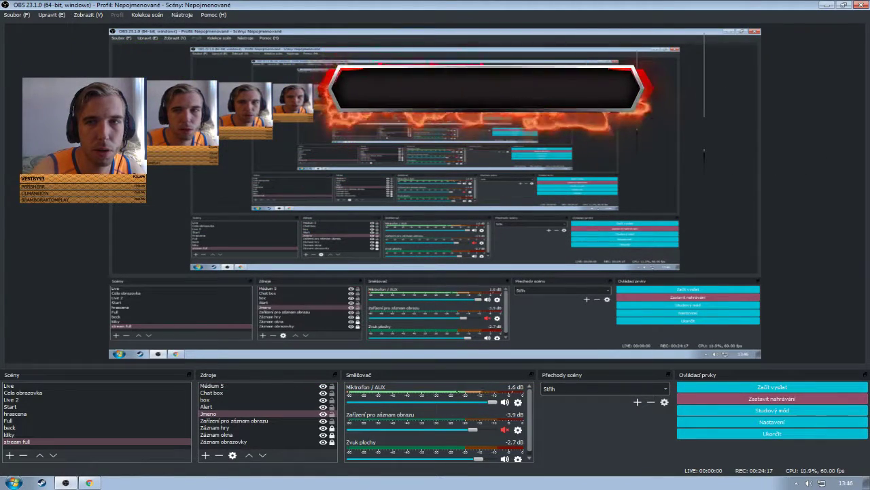
{"action": "left_click", "coordinate": [233, 421]}
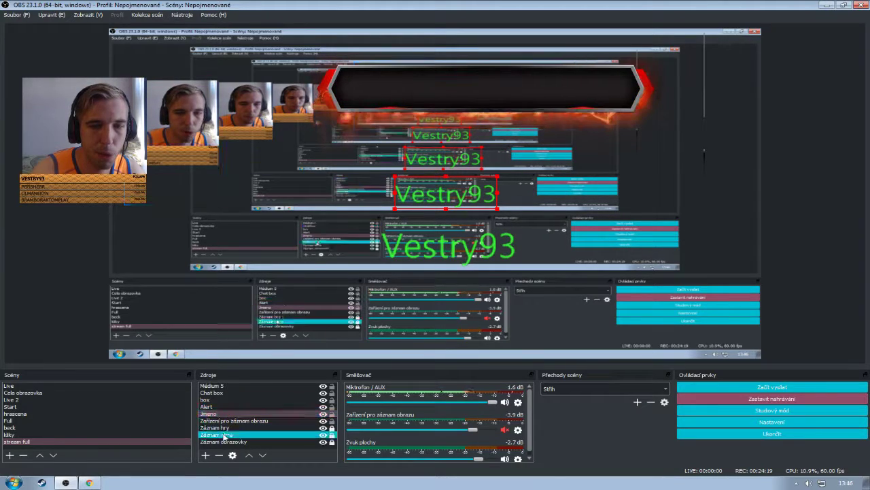
{"action": "left_click", "coordinate": [235, 414]}
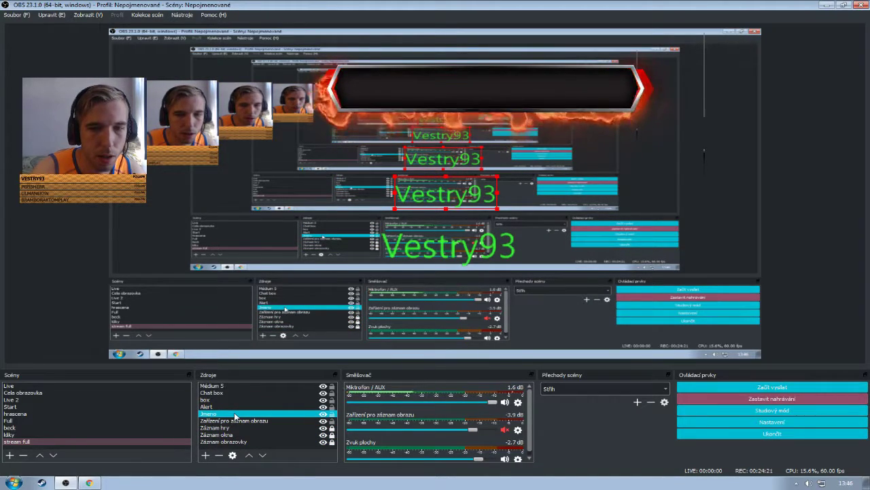
{"action": "left_click", "coordinate": [251, 455]}
{"action": "left_click", "coordinate": [250, 455]}
{"action": "left_click", "coordinate": [251, 455]}
{"action": "left_click", "coordinate": [251, 455]}
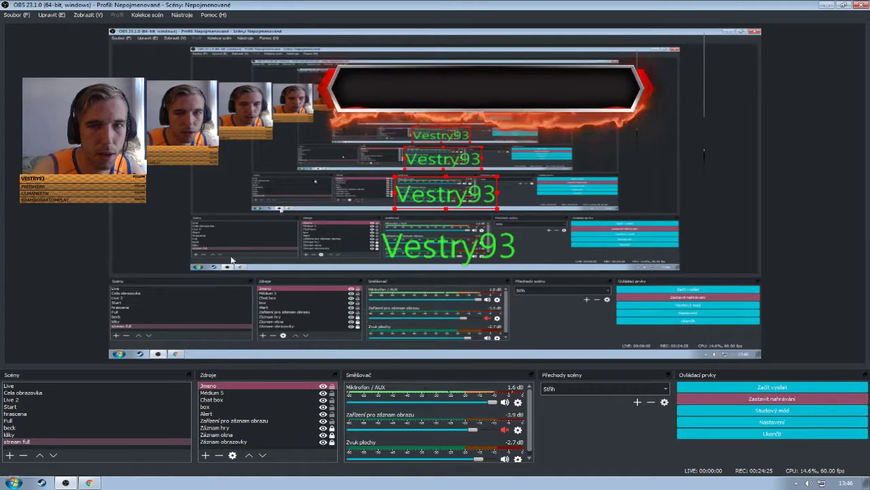
{"action": "left_click_drag", "start_coordinate": [449, 197], "coordinate": [473, 93]}
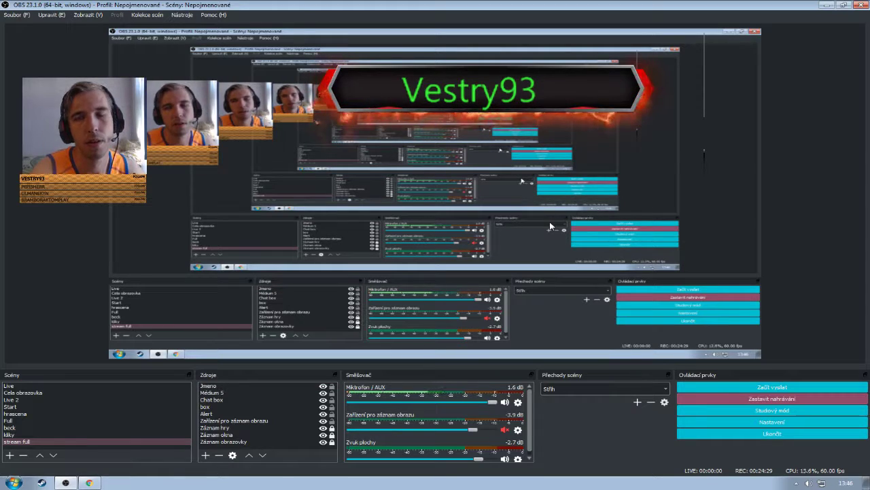
Stretch the nickname across the flaming frame and nudge the "Médium 5" frame left until it is centred around the text
{"action": "left_click", "coordinate": [476, 102]}
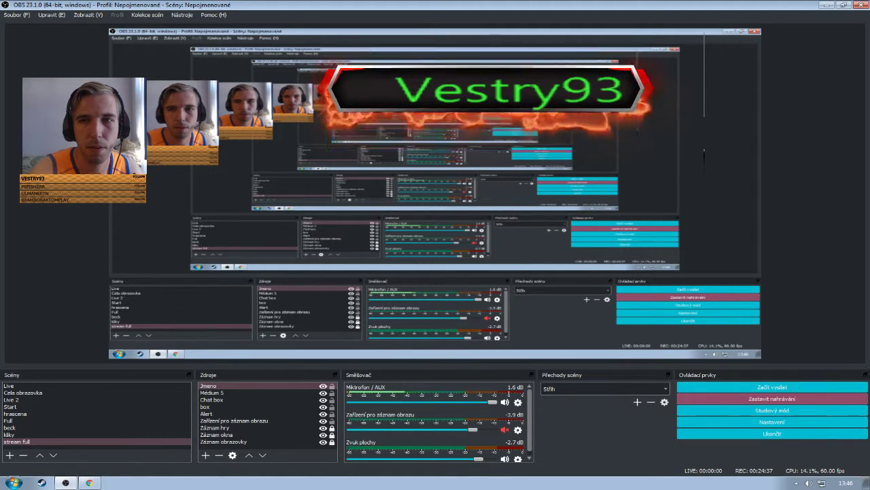
{"action": "left_click", "coordinate": [457, 119]}
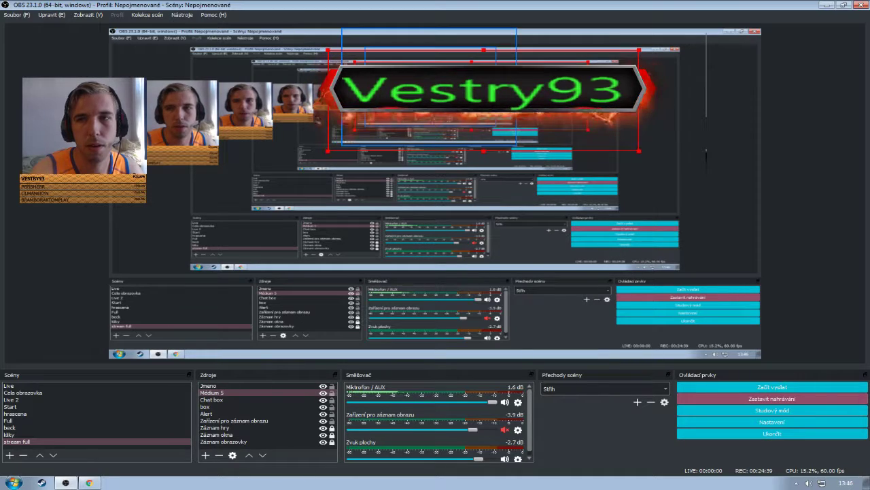
{"action": "key", "text": "Left"}
{"action": "key", "text": "Left"}
{"action": "key", "text": "Left"}
{"action": "key", "text": "Left"}
{"action": "key", "text": "Left"}
{"action": "key", "text": "Left"}
{"action": "key", "text": "Left"}
{"action": "key", "text": "Left"}
{"action": "key", "text": "Left"}
{"action": "key", "text": "Left"}
{"action": "key", "text": "Left"}
{"action": "key", "text": "Left"}
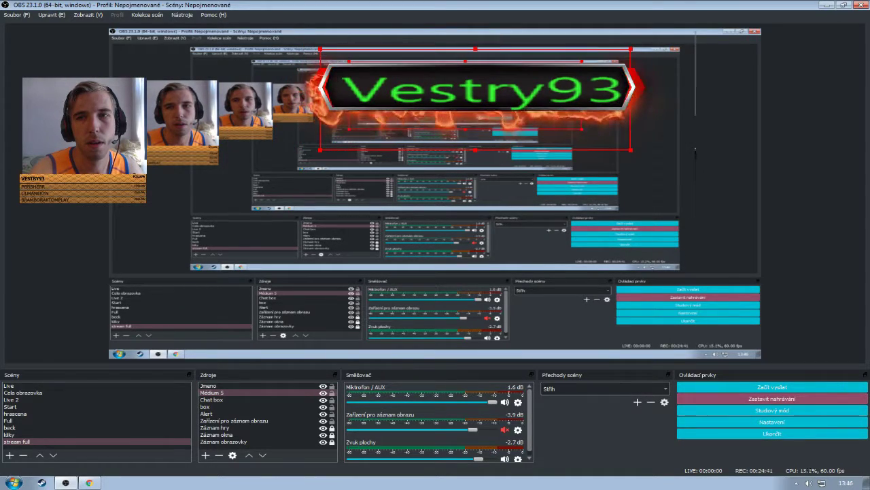
{"action": "left_click", "coordinate": [777, 118]}
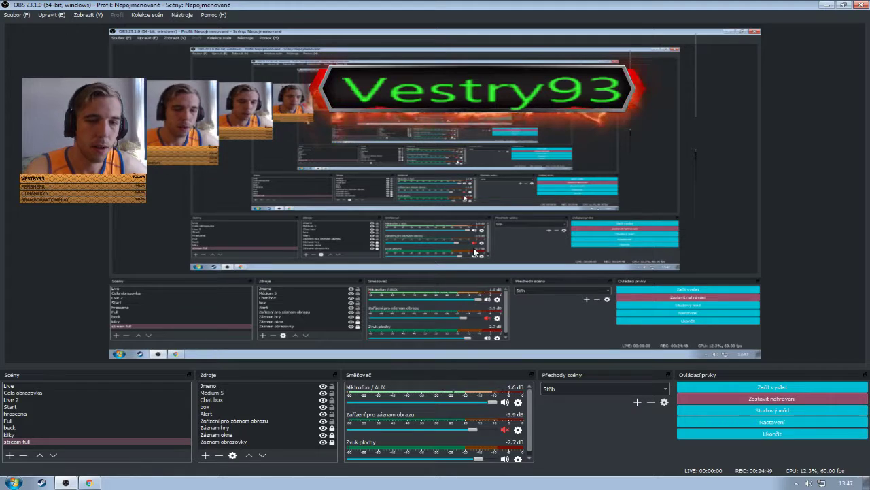
Add the existing image source "Anwa" to the "stream full" scene and check the image file set in its properties
{"action": "left_click", "coordinate": [205, 455]}
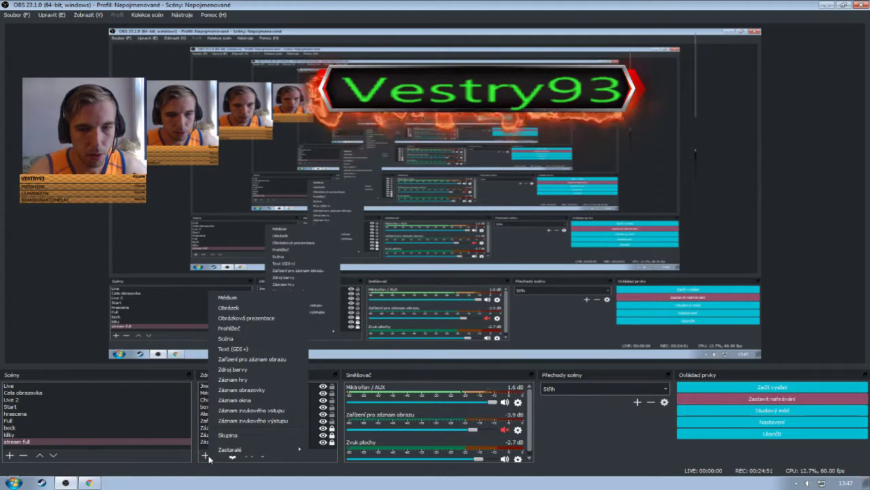
{"action": "left_click", "coordinate": [271, 310]}
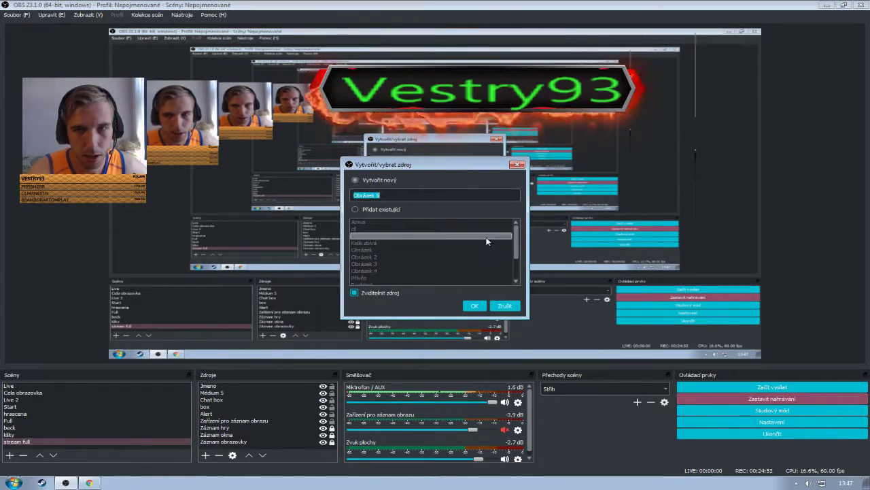
{"action": "left_click", "coordinate": [358, 209]}
{"action": "left_click", "coordinate": [358, 221]}
{"action": "left_click", "coordinate": [475, 306]}
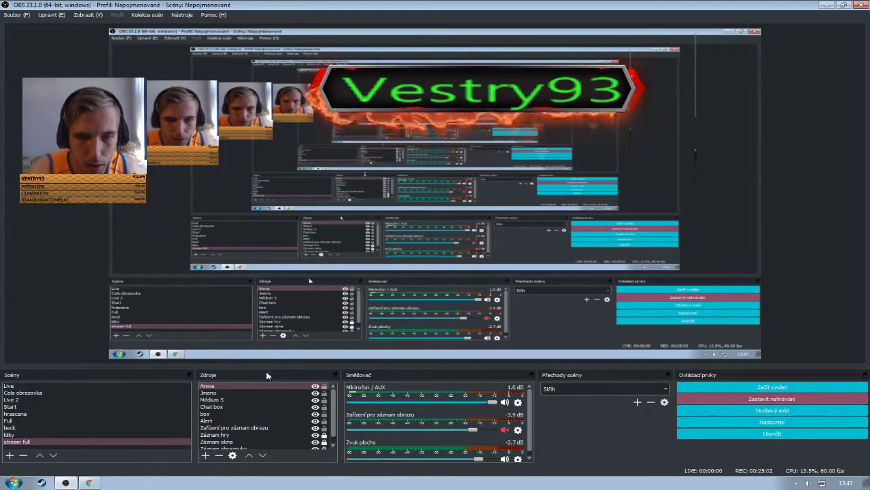
{"action": "double_click", "coordinate": [298, 386]}
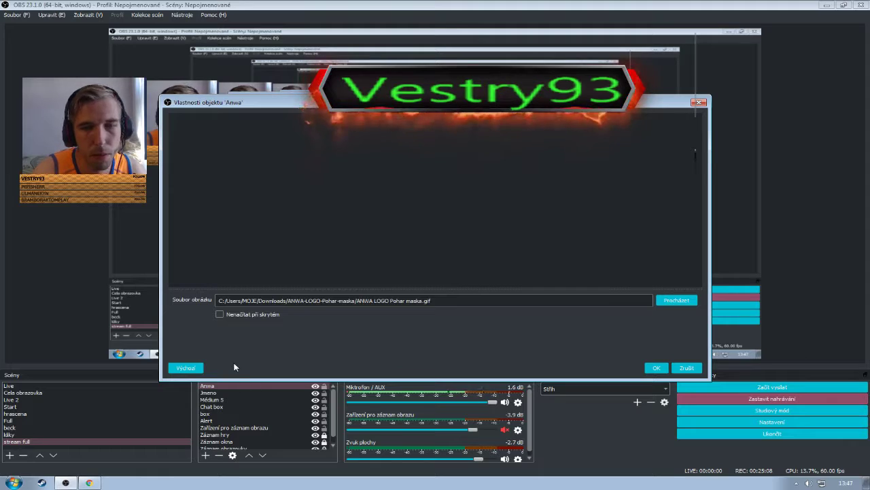
{"action": "left_click", "coordinate": [678, 369]}
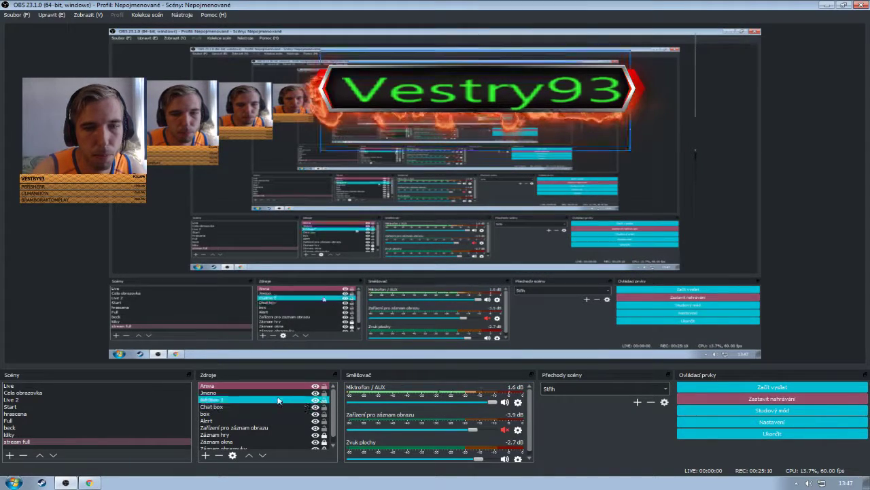
Remove the "Anwa" image source from the "stream full" scene and confirm the removal
{"action": "right_click", "coordinate": [227, 387]}
{"action": "left_click", "coordinate": [226, 387]}
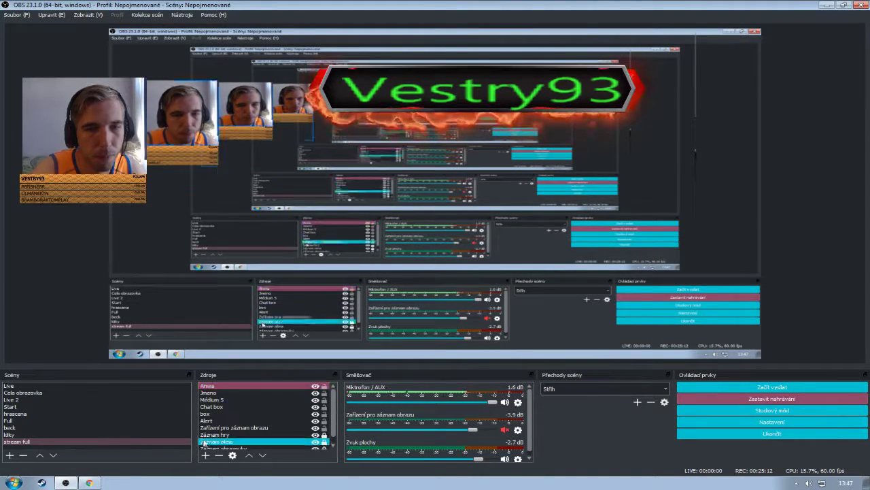
{"action": "left_click", "coordinate": [216, 456]}
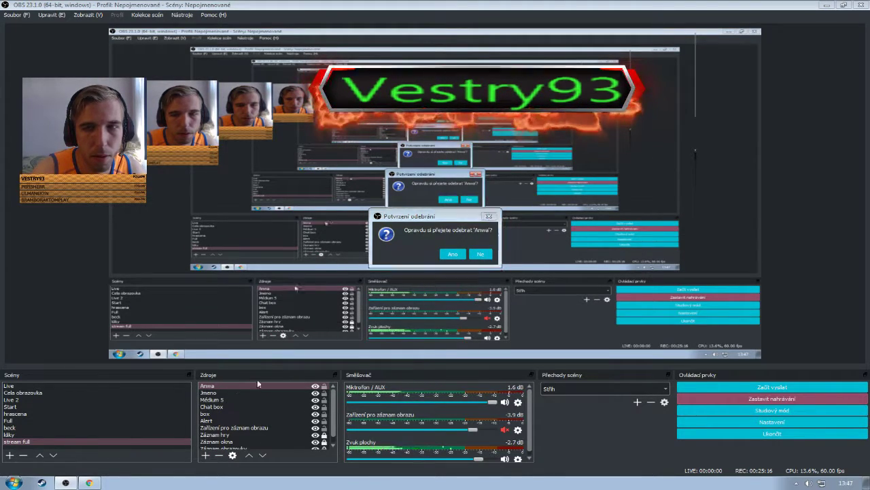
{"action": "left_click", "coordinate": [87, 482]}
{"action": "left_click", "coordinate": [88, 482]}
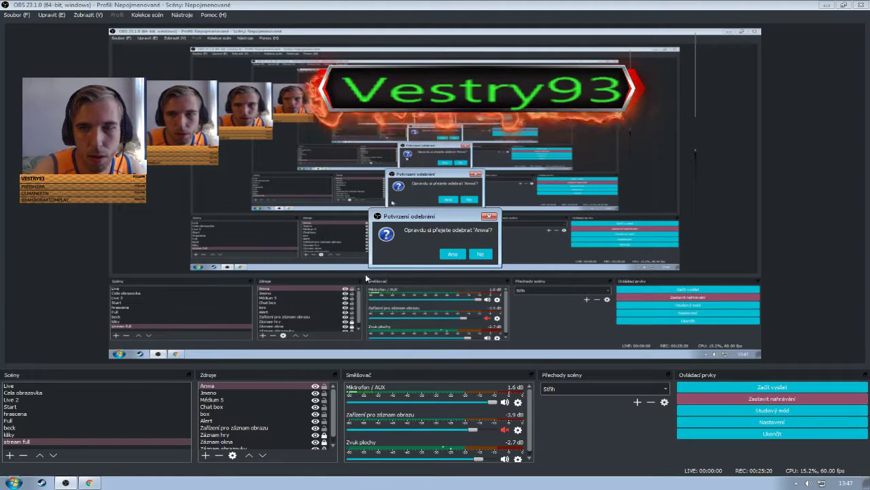
{"action": "left_click", "coordinate": [221, 393]}
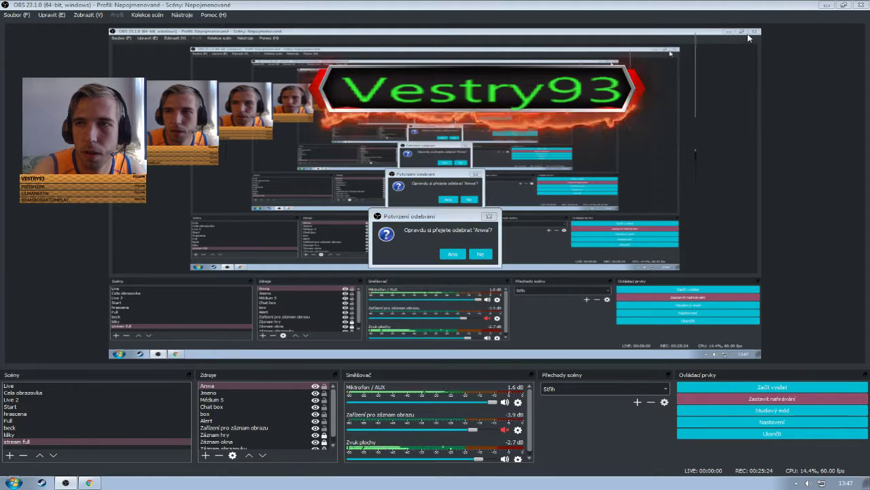
{"action": "left_click", "coordinate": [182, 446]}
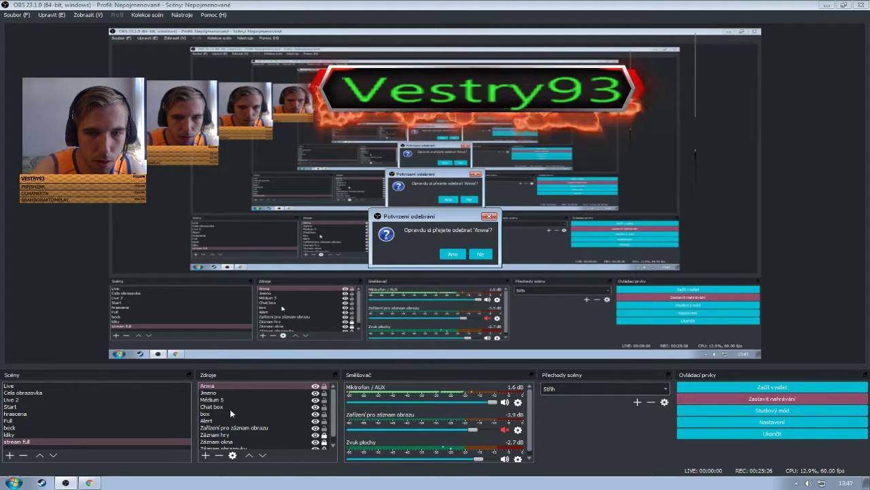
{"action": "left_click", "coordinate": [224, 392]}
{"action": "left_click", "coordinate": [89, 483]}
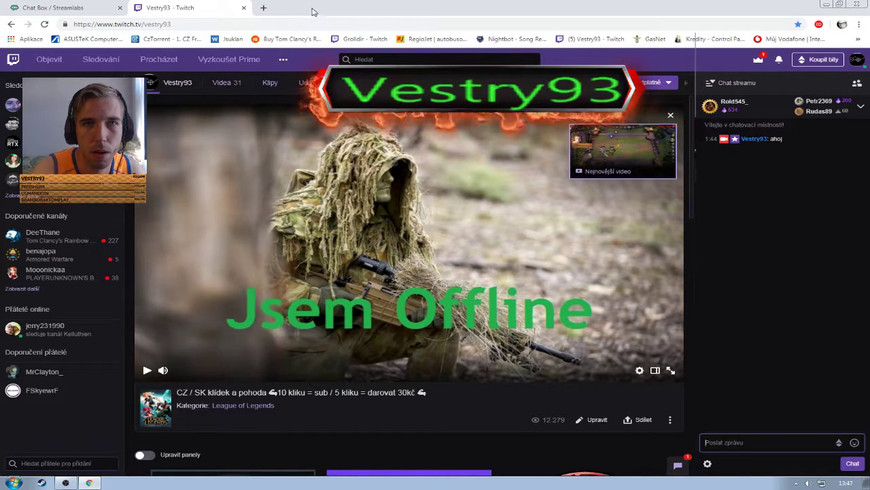
{"action": "key", "text": "alt+Tab"}
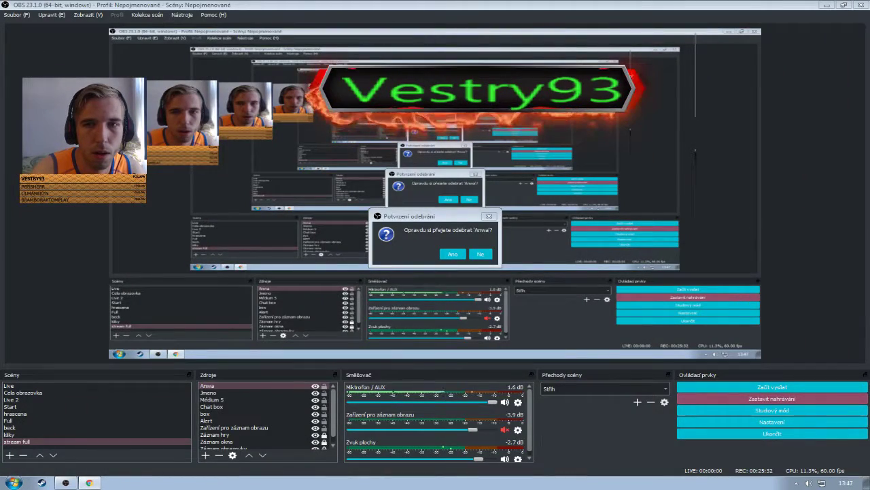
{"action": "left_click", "coordinate": [268, 426]}
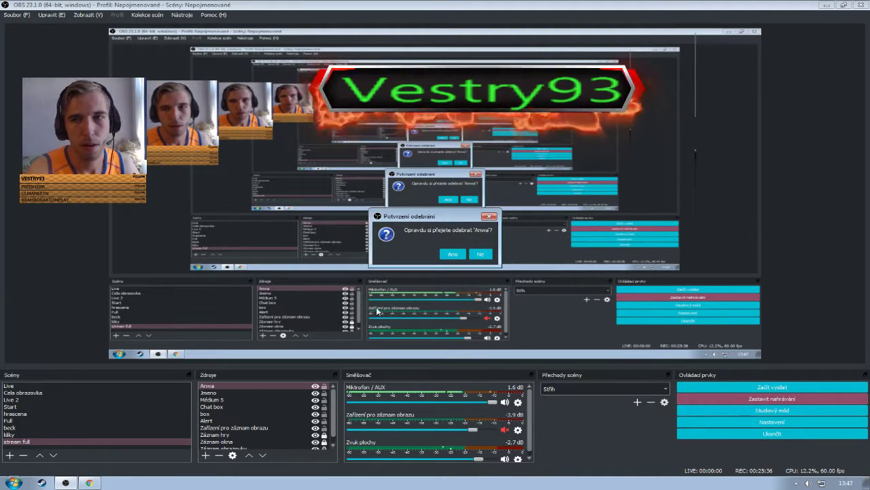
{"action": "left_click", "coordinate": [448, 253]}
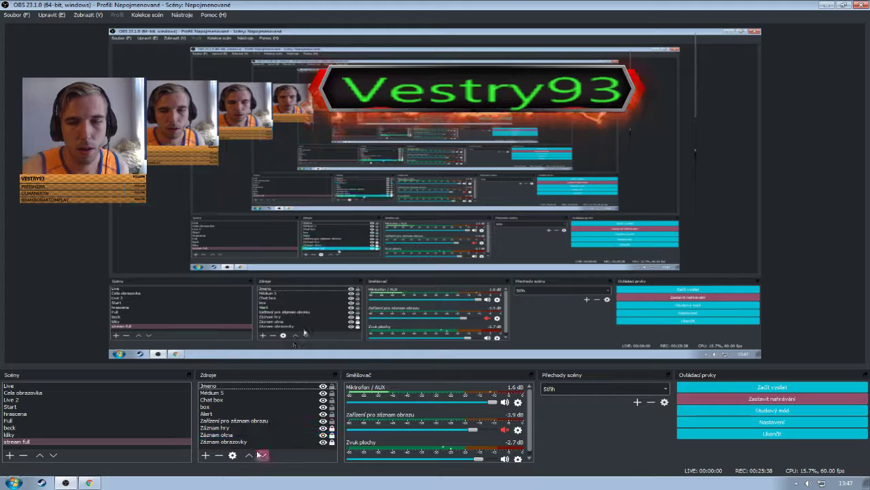
{"action": "left_click", "coordinate": [206, 454]}
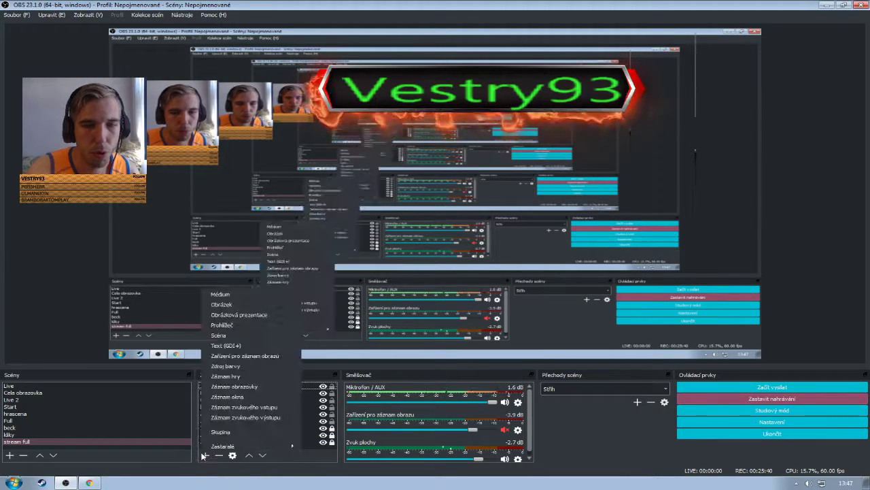
{"action": "left_click", "coordinate": [254, 314]}
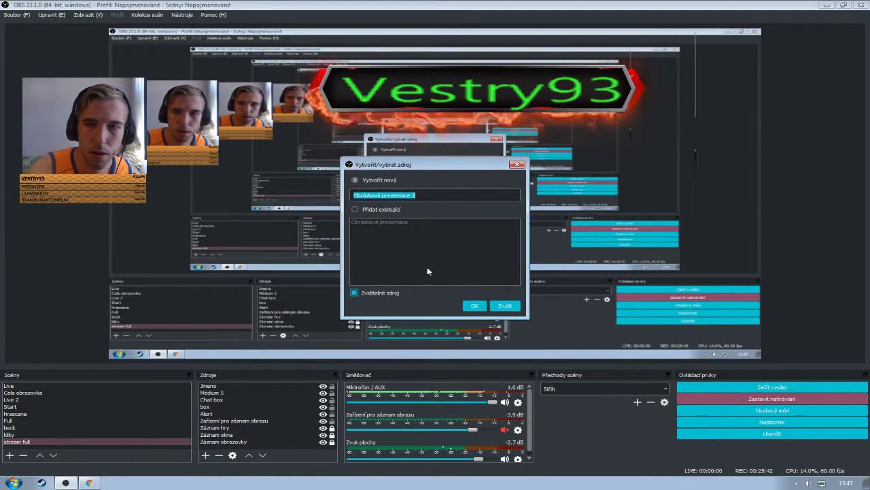
{"action": "left_click", "coordinate": [501, 308]}
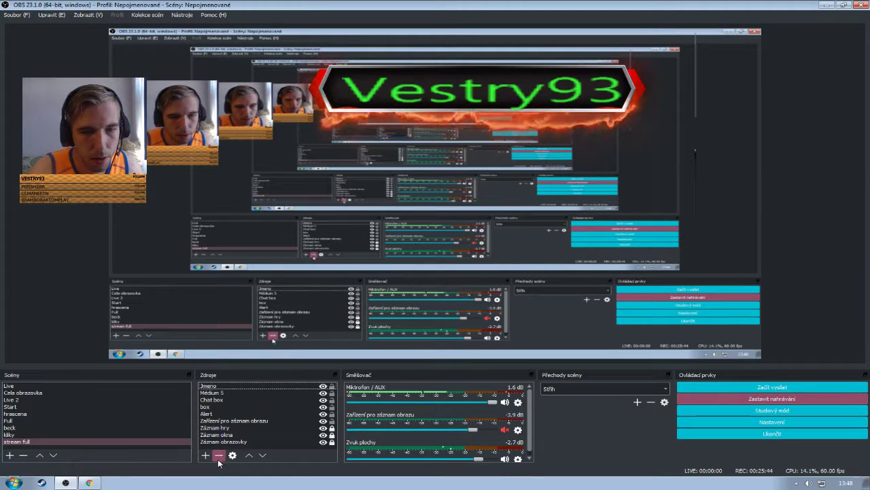
Create an image source named "Start st", leave its image file empty, and remove the source again
{"action": "left_click", "coordinate": [206, 455]}
{"action": "left_click", "coordinate": [252, 310]}
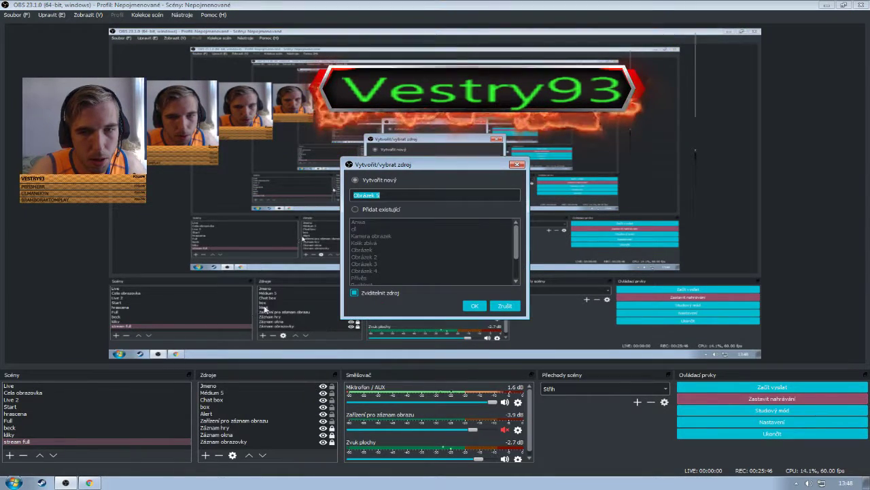
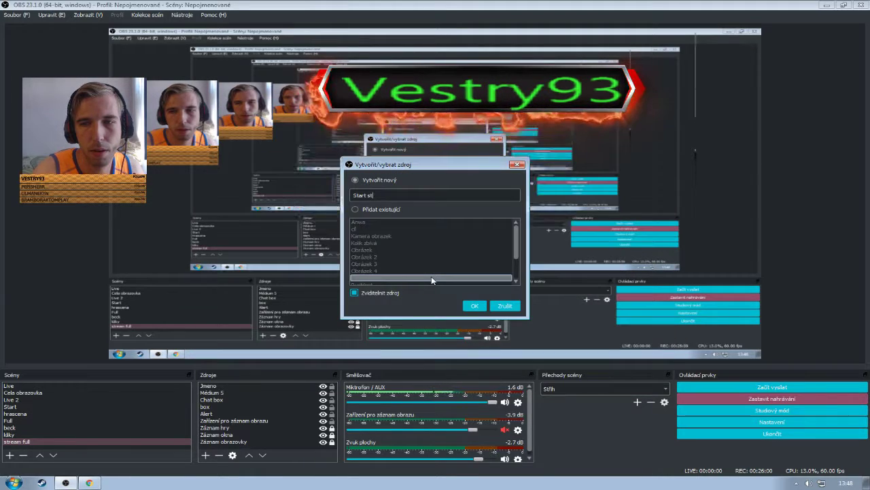
{"action": "left_click", "coordinate": [471, 306]}
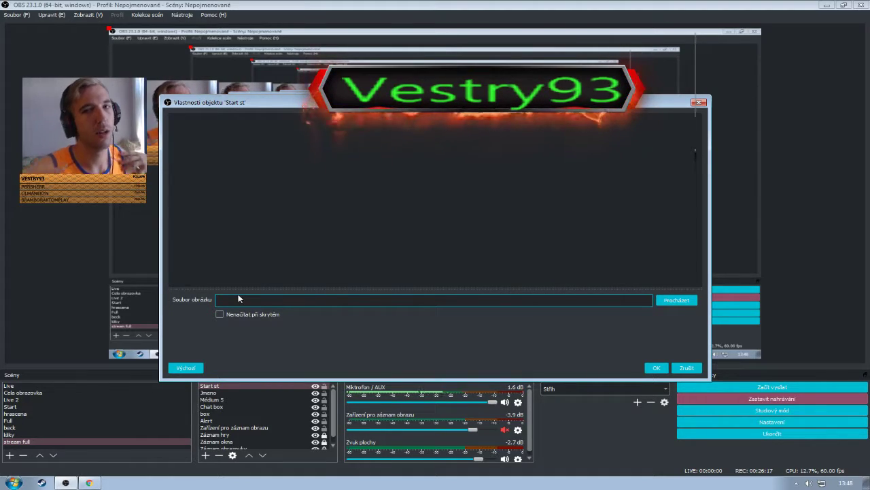
{"action": "left_click", "coordinate": [680, 369]}
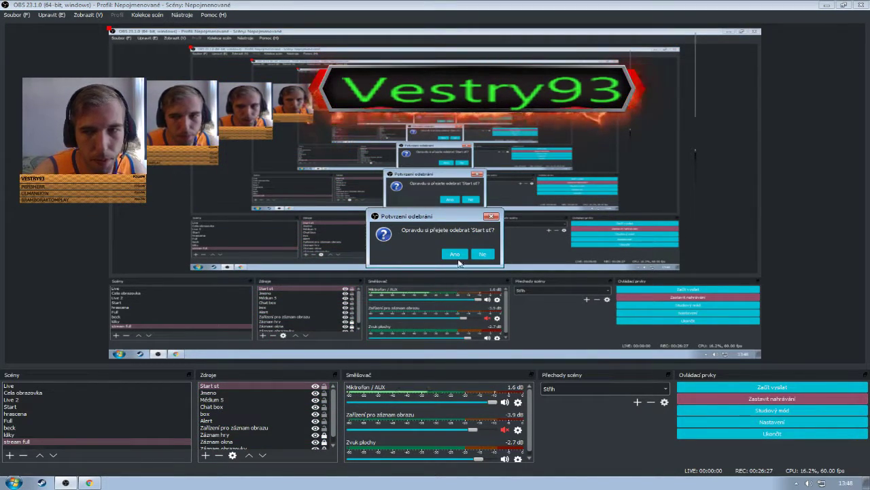
{"action": "left_click", "coordinate": [456, 256]}
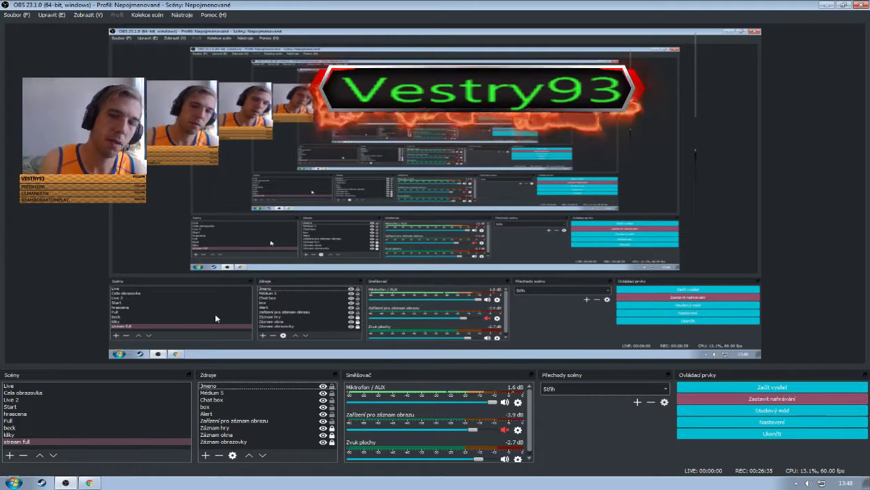
Add the existing "Obrázková prezentace" slideshow source, shrink it, and place it at the right edge of the canvas below the top corner
{"action": "left_click", "coordinate": [202, 456]}
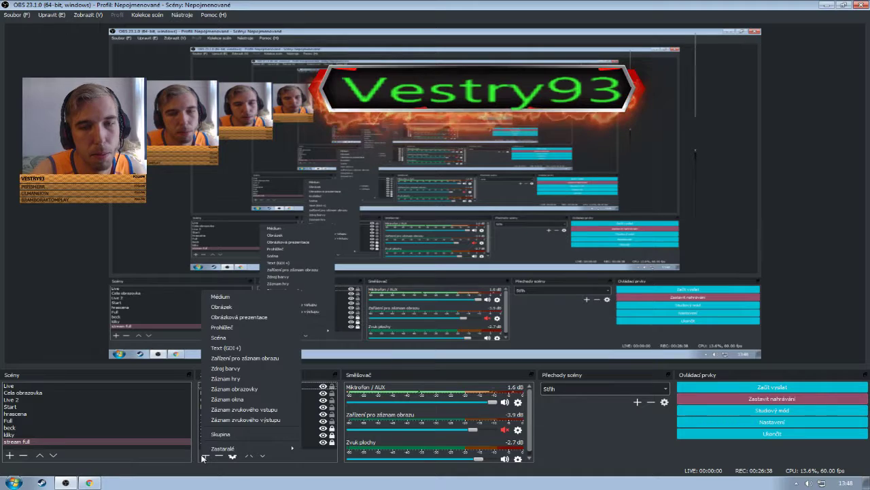
{"action": "left_click", "coordinate": [257, 317]}
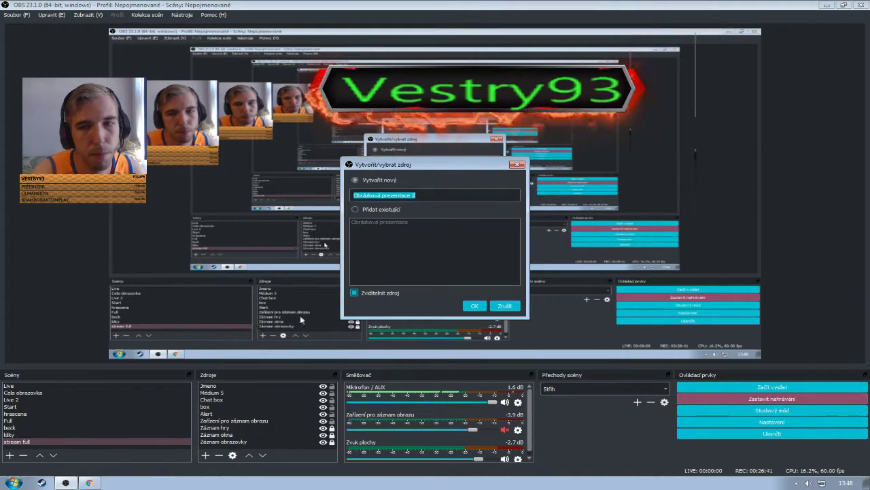
{"action": "left_click", "coordinate": [365, 222]}
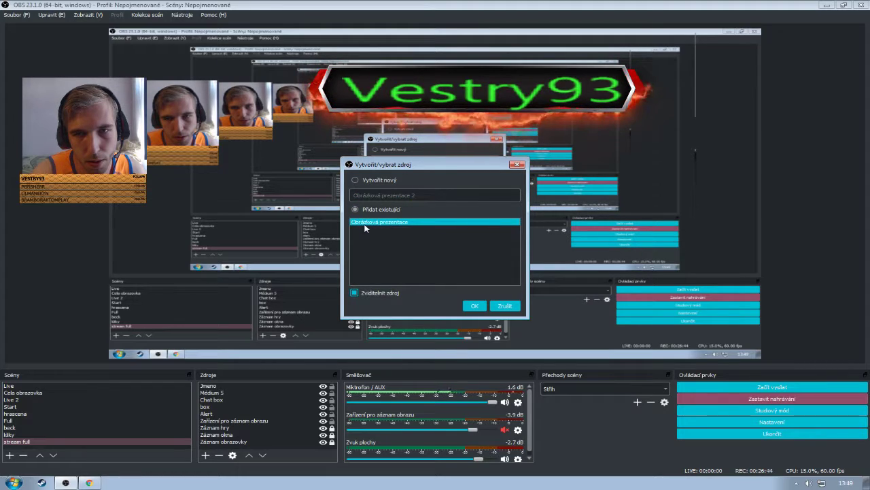
{"action": "left_click", "coordinate": [474, 305]}
{"action": "left_click_drag", "start_coordinate": [364, 257], "coordinate": [246, 154]}
{"action": "left_click_drag", "start_coordinate": [204, 102], "coordinate": [714, 173]}
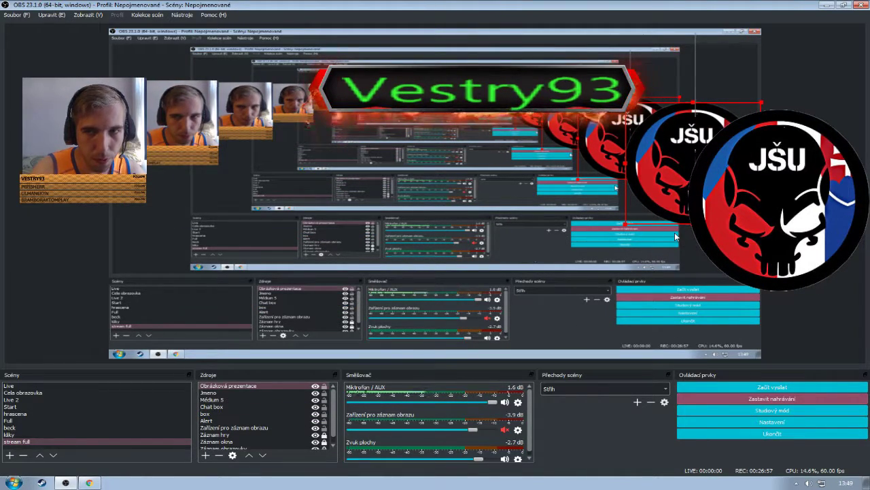
Open the properties of "Obrázková prezentace" and examine its transition (Přechod) choices, time between slides and transition speed
{"action": "left_click", "coordinate": [258, 389]}
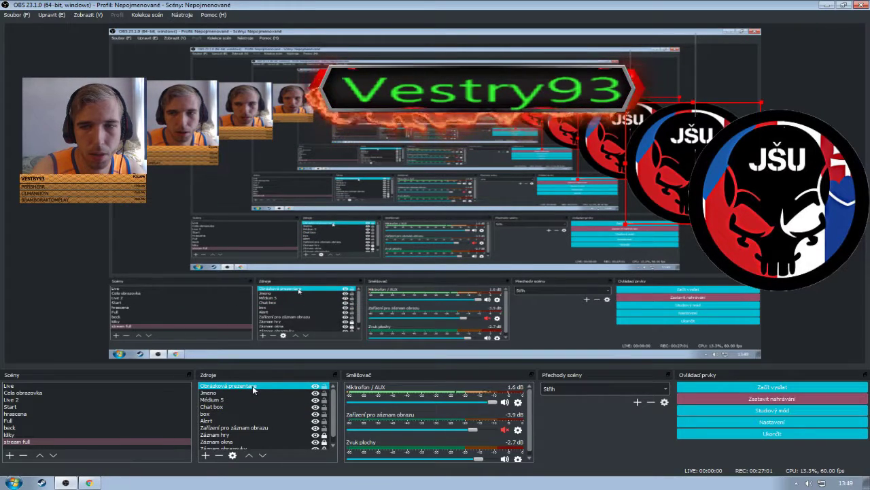
{"action": "double_click", "coordinate": [254, 390]}
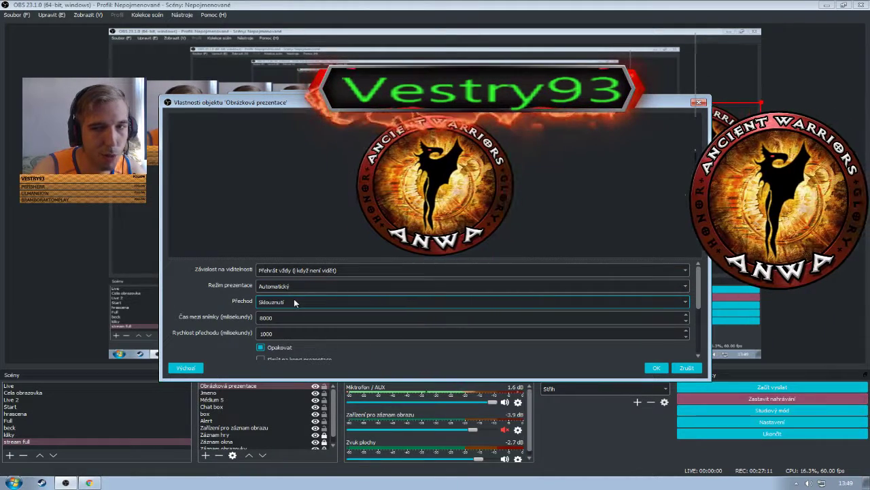
{"action": "left_click", "coordinate": [294, 301]}
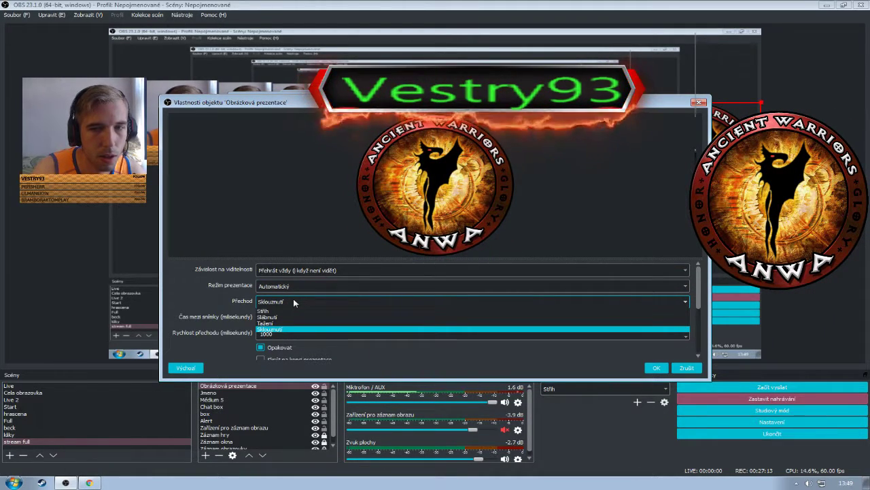
{"action": "left_click", "coordinate": [293, 298]}
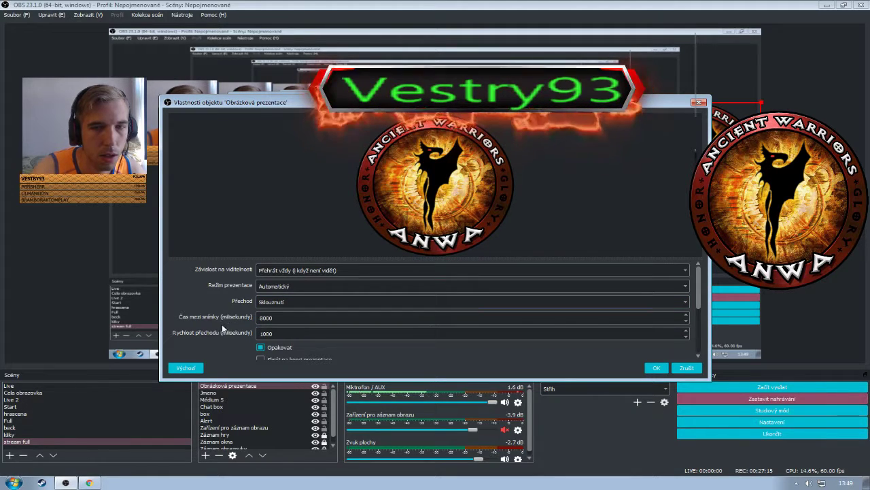
{"action": "scroll", "coordinate": [185, 306], "scroll_direction": "down", "scroll_amount": 1}
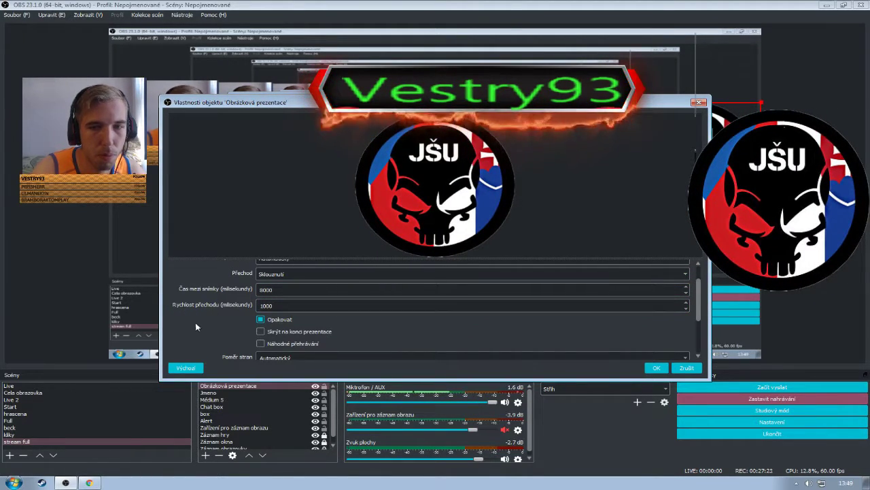
Examine the slideshow's playback options, its image file list (Soubory obrázků), and the choices for adding files or a folder
{"action": "scroll", "coordinate": [211, 321], "scroll_direction": "down", "scroll_amount": 2}
{"action": "scroll", "coordinate": [230, 317], "scroll_direction": "down", "scroll_amount": 2}
{"action": "left_click", "coordinate": [294, 305]}
{"action": "left_click", "coordinate": [641, 336]}
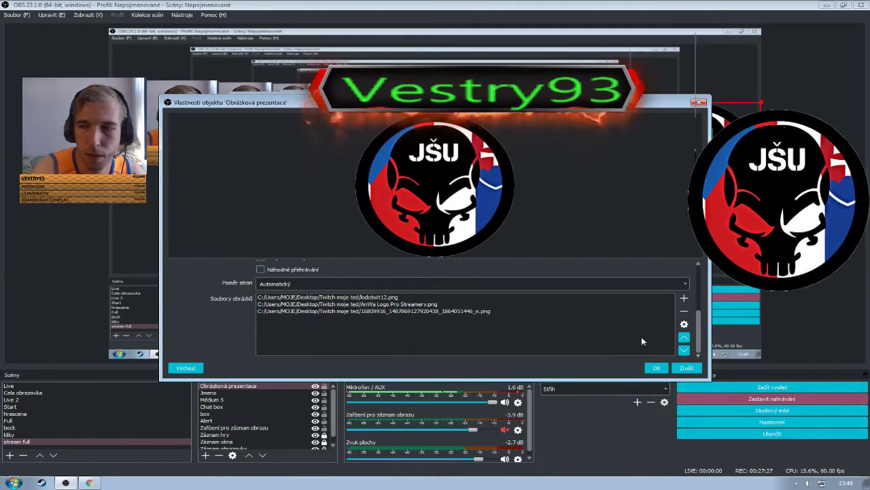
{"action": "left_click", "coordinate": [684, 299]}
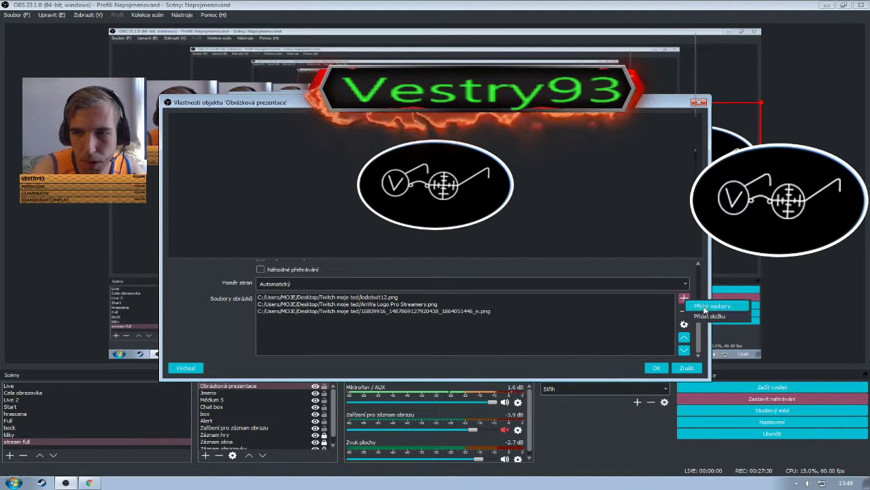
{"action": "left_click", "coordinate": [370, 341]}
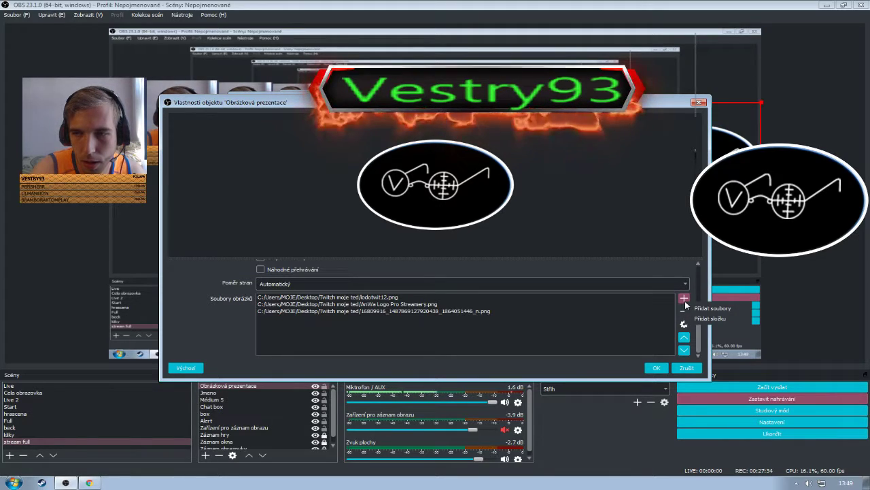
{"action": "left_click", "coordinate": [365, 313]}
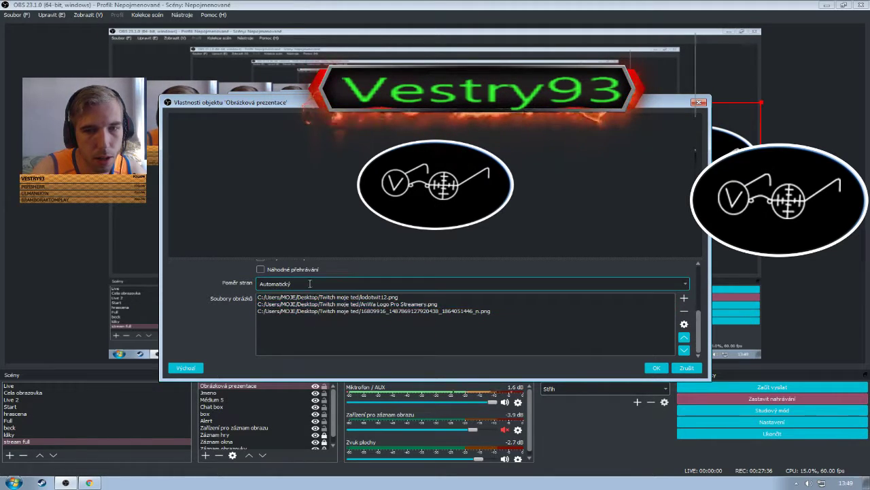
Accept the slideshow's properties after previewing its rotating logos, and place the slideshow in the upper-right corner of the canvas
{"action": "left_click", "coordinate": [305, 304]}
{"action": "left_click", "coordinate": [304, 334]}
{"action": "left_click", "coordinate": [331, 298]}
{"action": "left_click", "coordinate": [305, 338]}
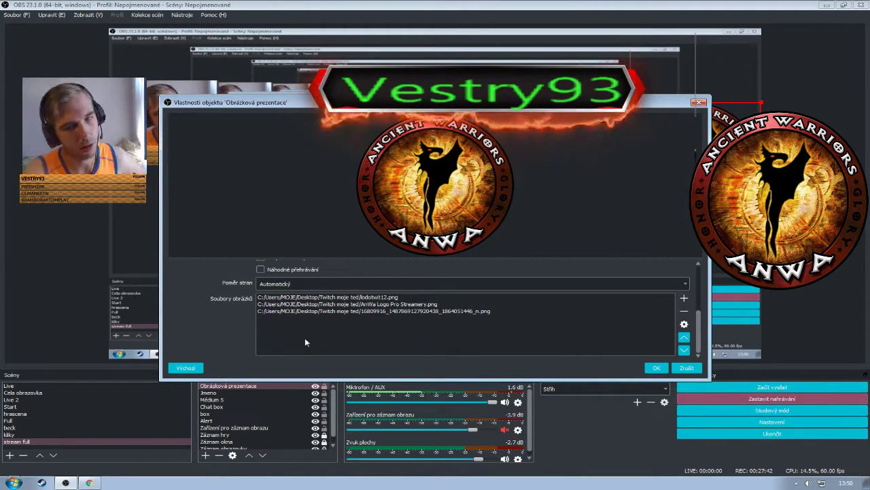
{"action": "left_click", "coordinate": [326, 304]}
{"action": "left_click", "coordinate": [300, 337]}
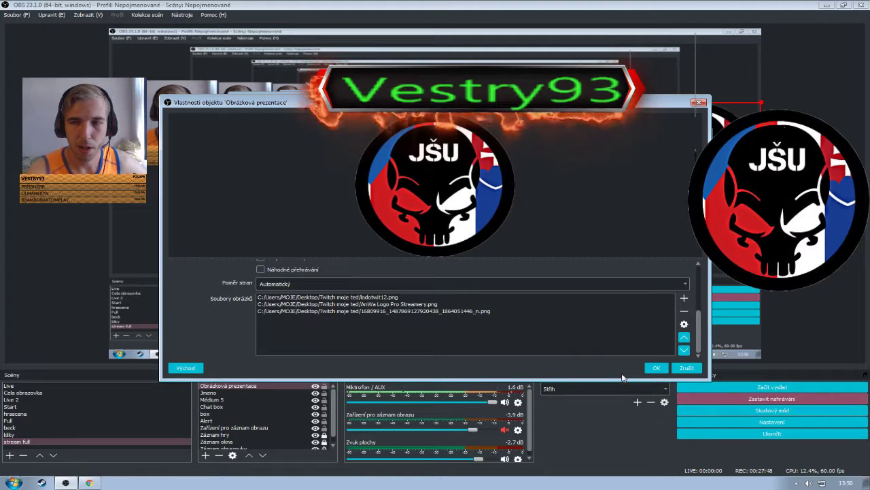
{"action": "left_click", "coordinate": [649, 367]}
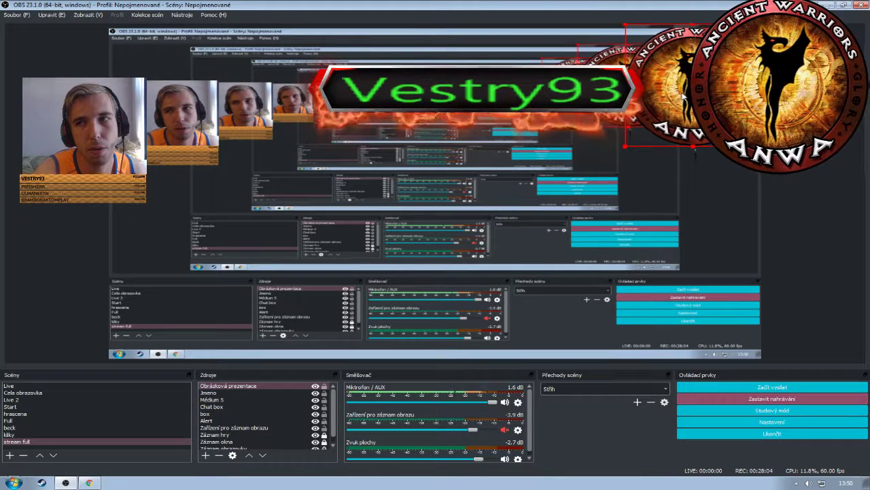
{"action": "left_click", "coordinate": [629, 132]}
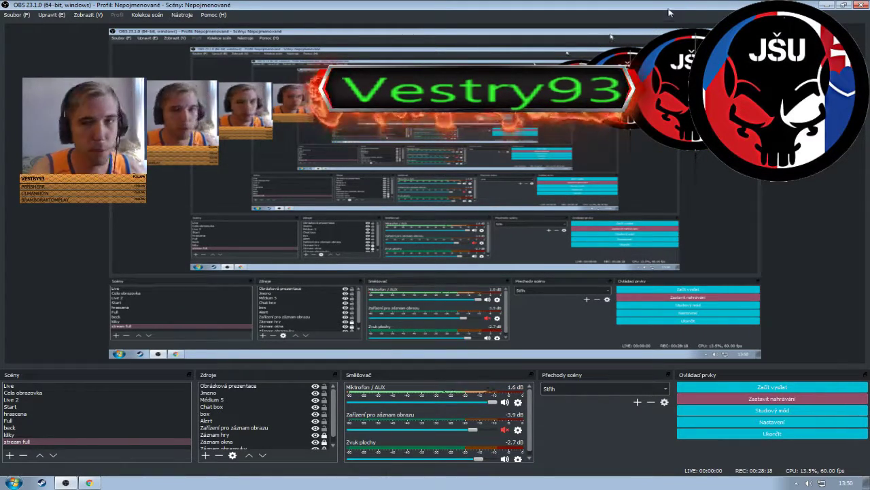
Restore the OBS window to a smaller size and remove the "Médium 5" frame and the "Jmeno" nickname source from the scene
{"action": "left_click_drag", "start_coordinate": [670, 11], "coordinate": [641, 59]}
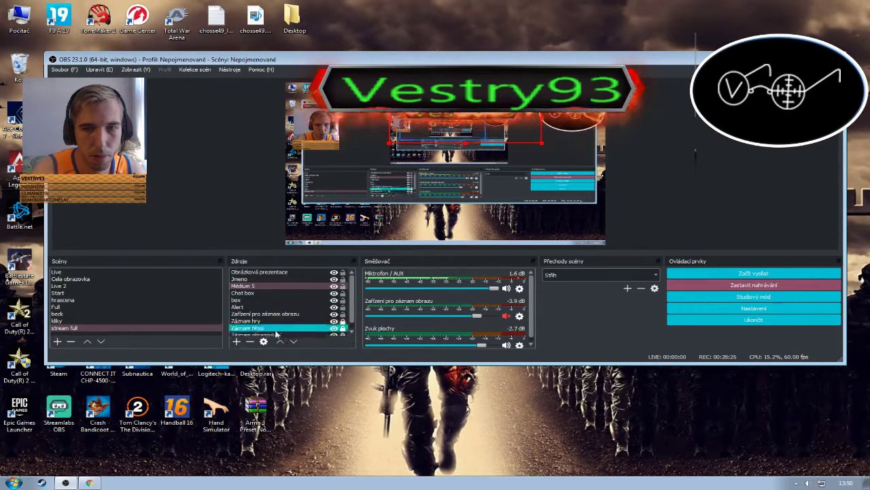
{"action": "left_click", "coordinate": [250, 341]}
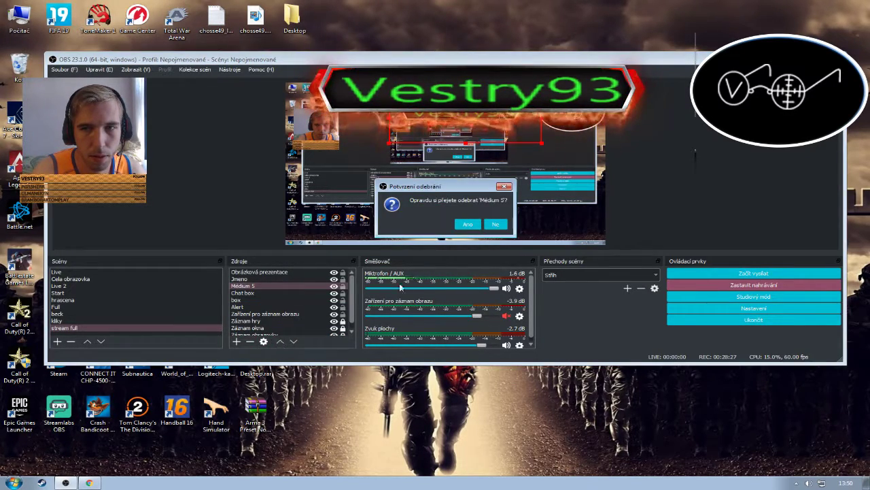
{"action": "left_click", "coordinate": [468, 224]}
{"action": "left_click", "coordinate": [288, 279]}
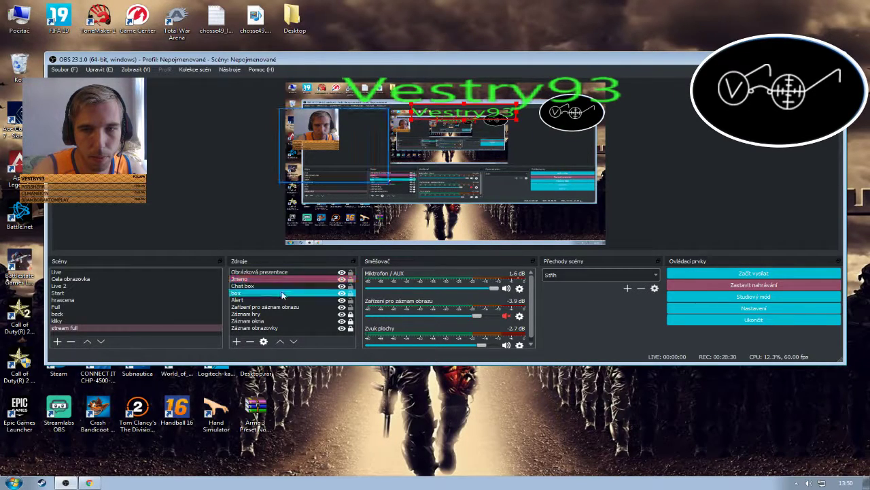
{"action": "left_click", "coordinate": [251, 341]}
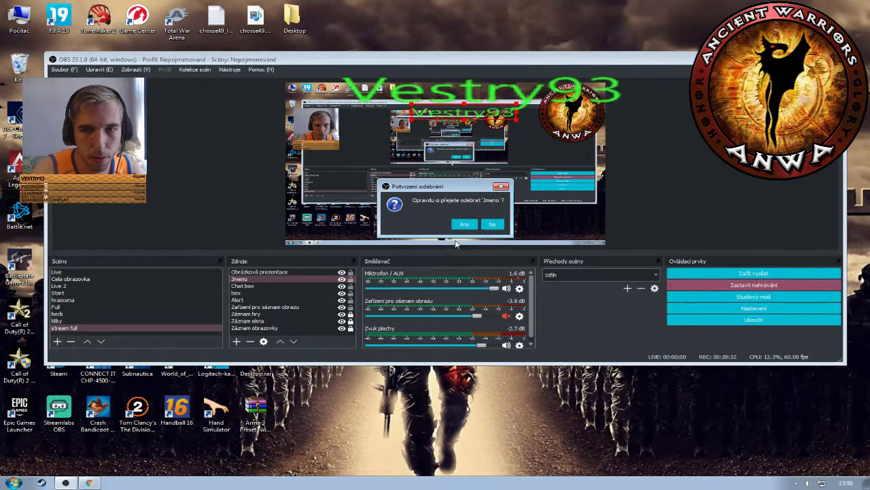
{"action": "left_click", "coordinate": [465, 225]}
Remove the "Obrázková prezentace" slideshow source from the "stream full" scene
{"action": "left_click", "coordinate": [278, 292]}
{"action": "left_click", "coordinate": [283, 280]}
{"action": "left_click", "coordinate": [289, 272]}
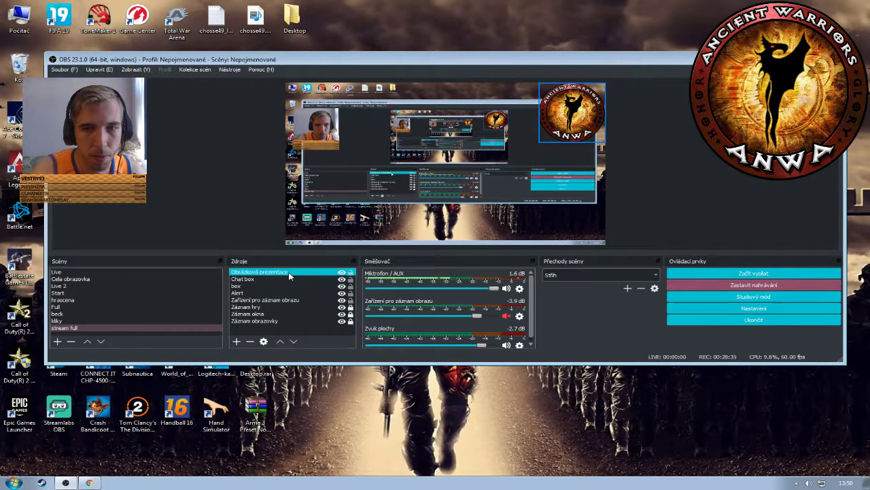
{"action": "left_click", "coordinate": [250, 341]}
{"action": "left_click", "coordinate": [484, 224]}
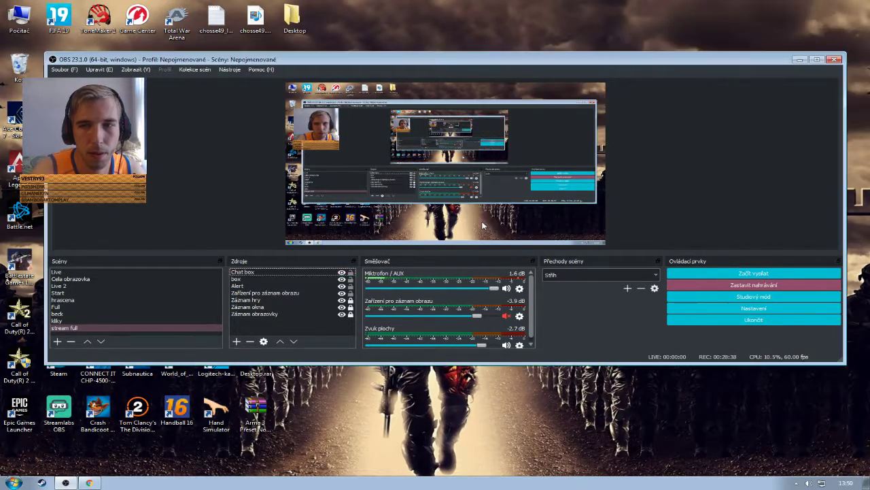
Move the OBS window aside, launch StreamLabels from the desktop, and reposition its window clear of the webcam image
{"action": "double_click", "coordinate": [640, 59]}
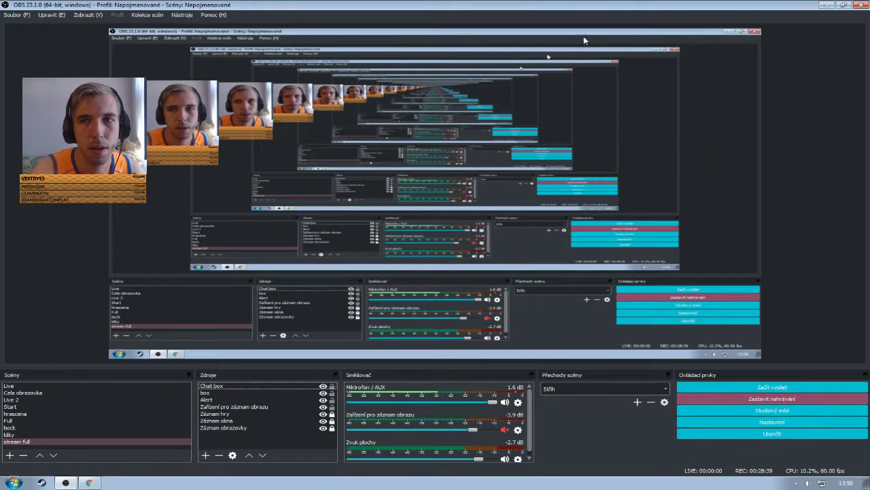
{"action": "double_click", "coordinate": [579, 7]}
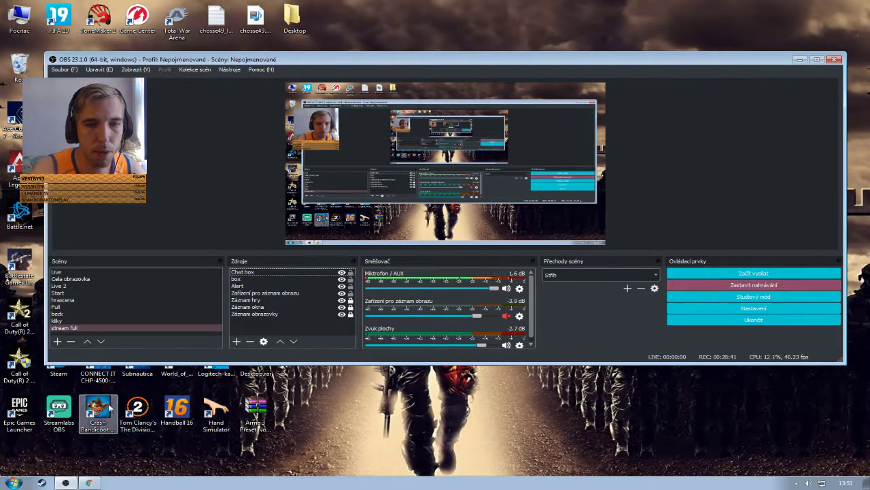
{"action": "left_click_drag", "start_coordinate": [387, 64], "coordinate": [357, 17]}
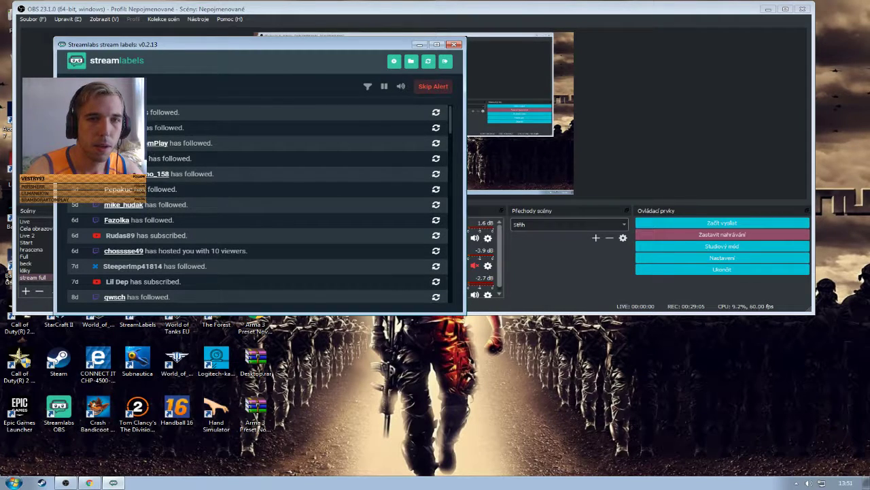
{"action": "left_click_drag", "start_coordinate": [238, 46], "coordinate": [304, 233]}
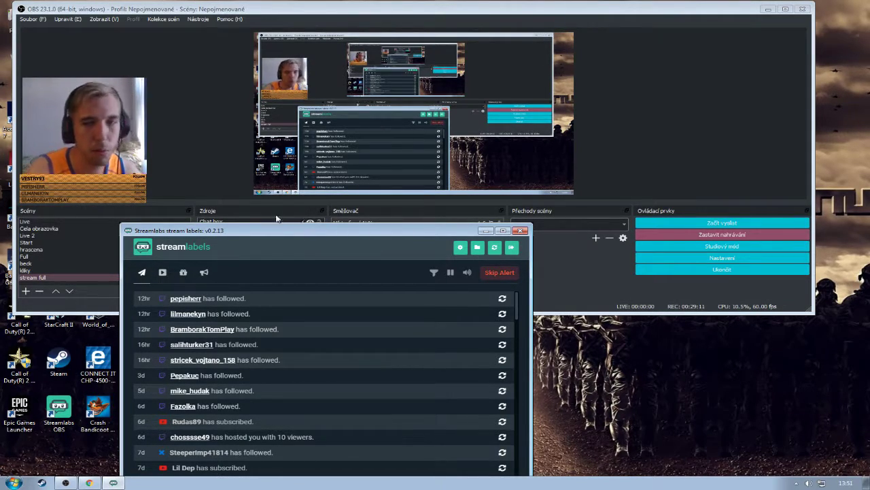
Examine the StreamLabels sections for media, giveaways and the Spin Wheel, Credits and Stream Labels tools, and return to the event list
{"action": "left_click", "coordinate": [164, 273]}
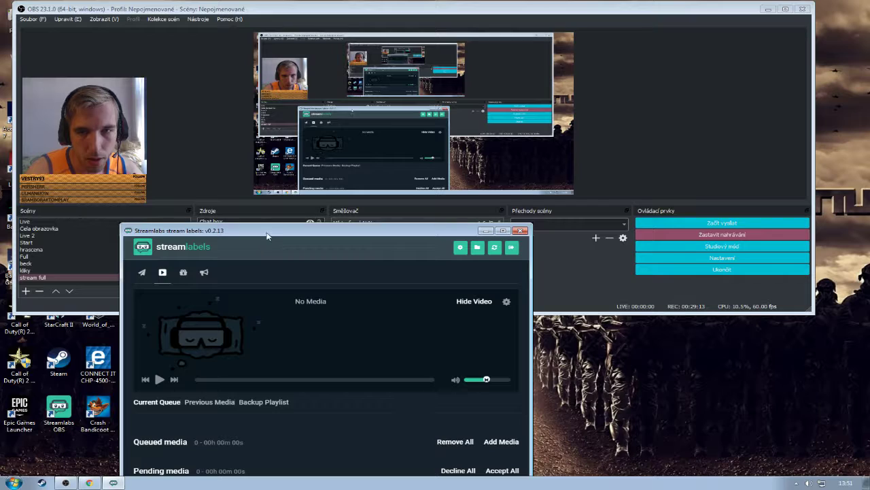
{"action": "left_click_drag", "start_coordinate": [267, 236], "coordinate": [264, 170]}
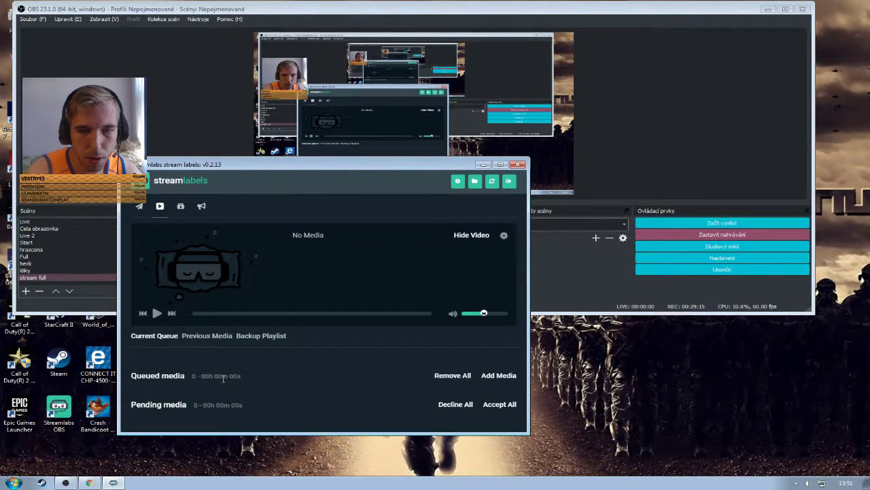
{"action": "left_click", "coordinate": [180, 206]}
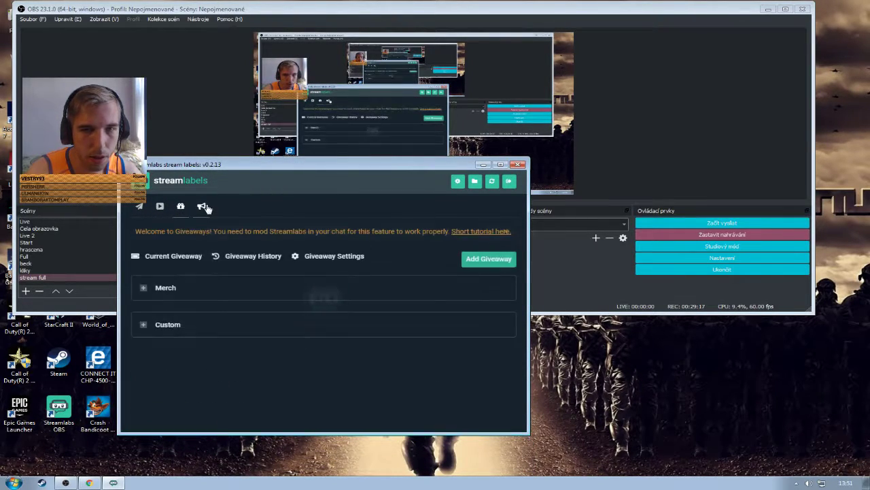
{"action": "left_click", "coordinate": [203, 206]}
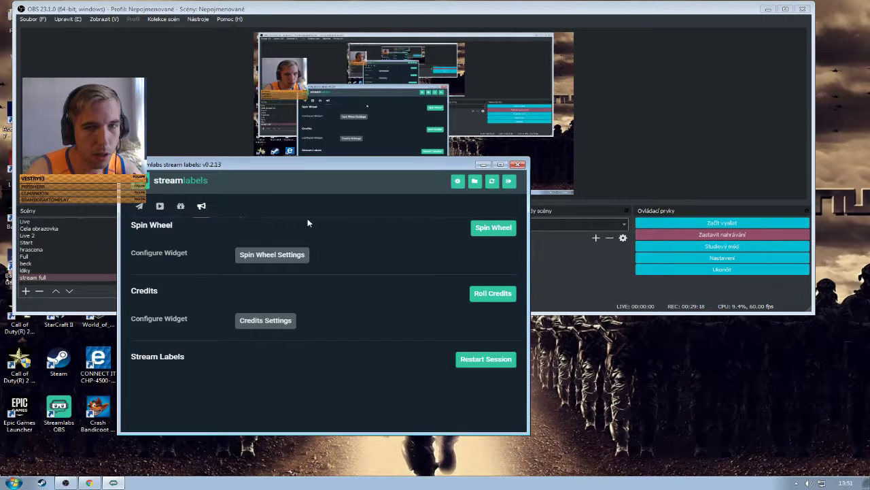
{"action": "left_click", "coordinate": [141, 208]}
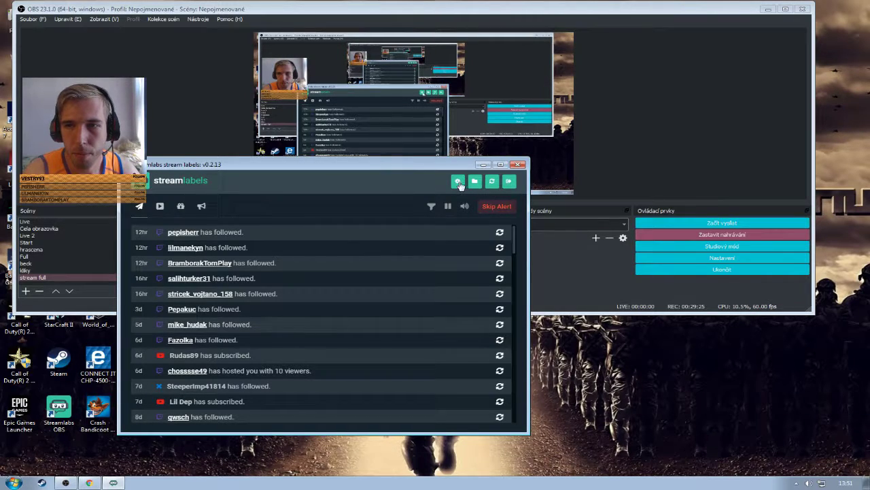
Open the StreamLabels settings, look through the available label types, and choose Total Subscriber Count
{"action": "left_click", "coordinate": [459, 182]}
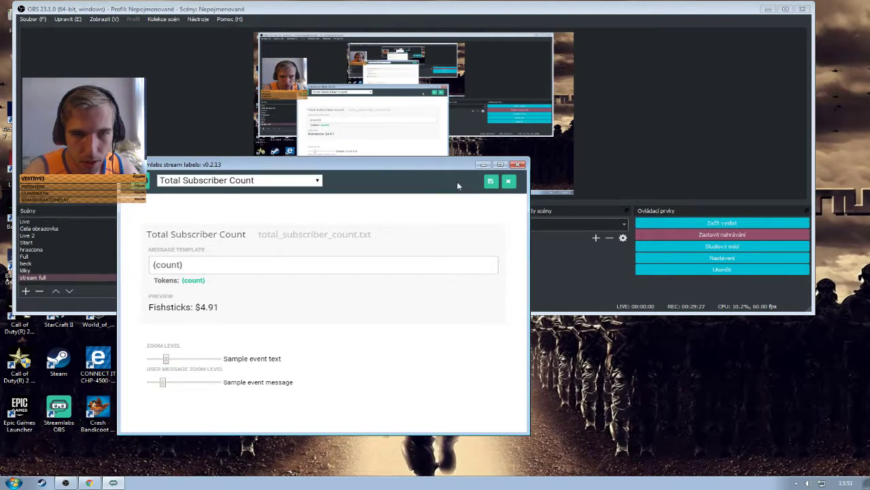
{"action": "left_click", "coordinate": [272, 181]}
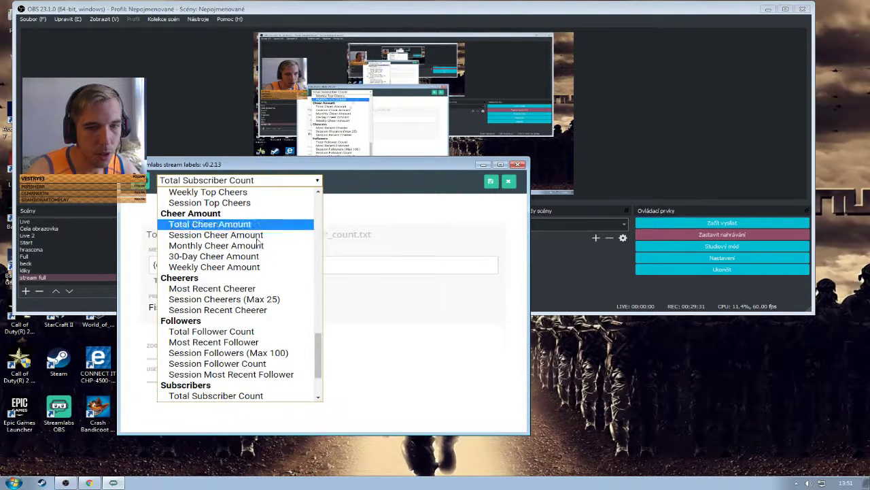
{"action": "left_click", "coordinate": [232, 398]}
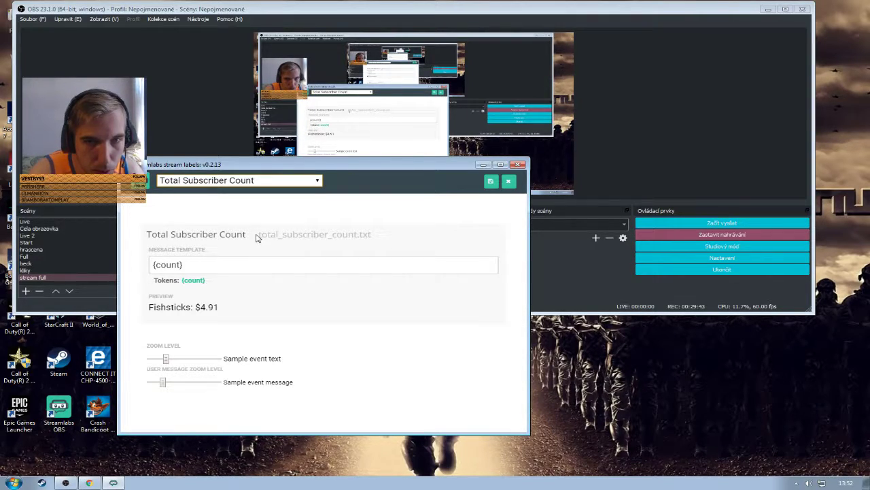
Highlight the label's file name total_subscriber_count.txt to identify the text file it is written to
{"action": "left_click_drag", "start_coordinate": [268, 235], "coordinate": [379, 235]}
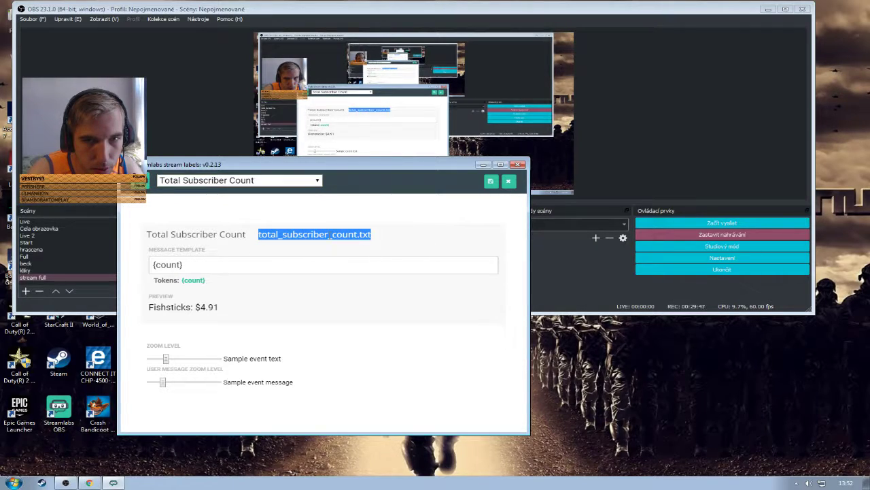
{"action": "left_click", "coordinate": [392, 240]}
{"action": "double_click", "coordinate": [283, 235]}
{"action": "double_click", "coordinate": [234, 234]}
{"action": "left_click", "coordinate": [261, 239]}
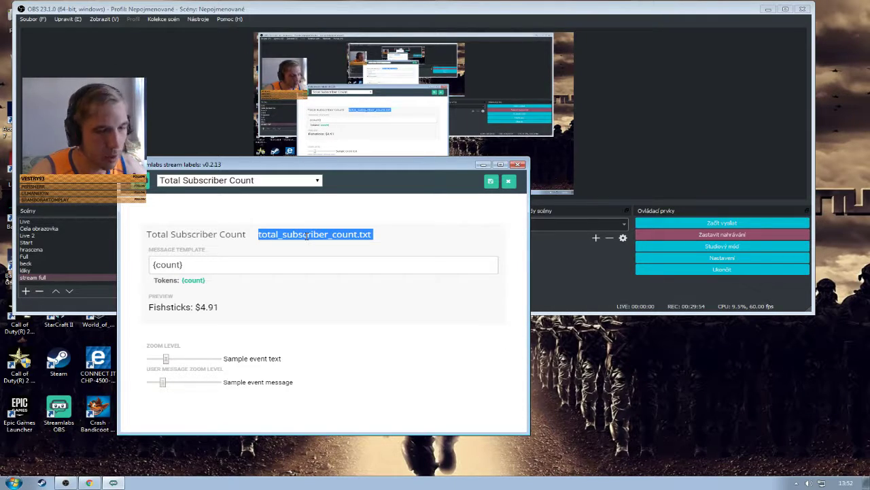
Minimise the StreamLabels window and return to OBS
{"action": "key", "text": "alt+Tab"}
{"action": "left_click", "coordinate": [277, 267]}
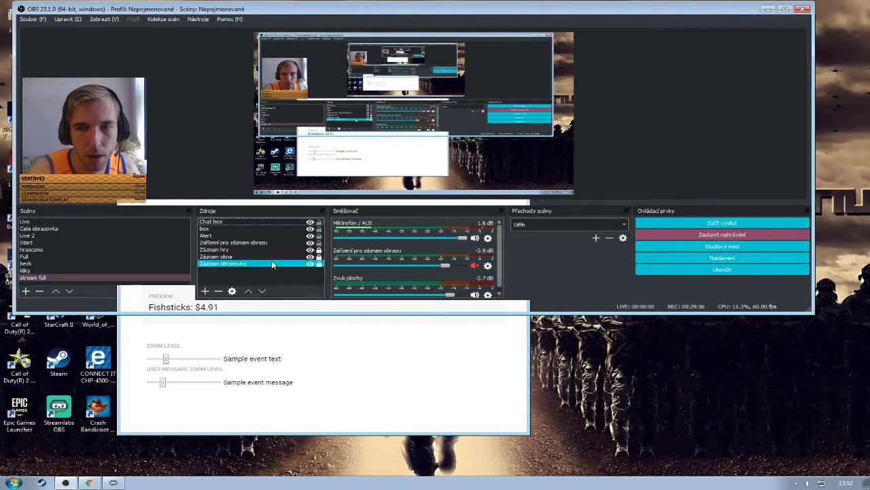
{"action": "left_click", "coordinate": [267, 280]}
{"action": "left_click", "coordinate": [451, 378]}
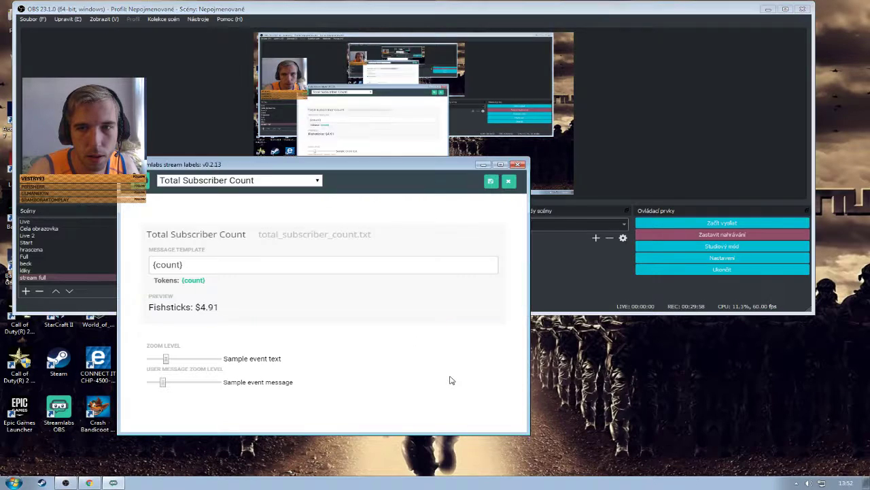
{"action": "left_click", "coordinate": [481, 165]}
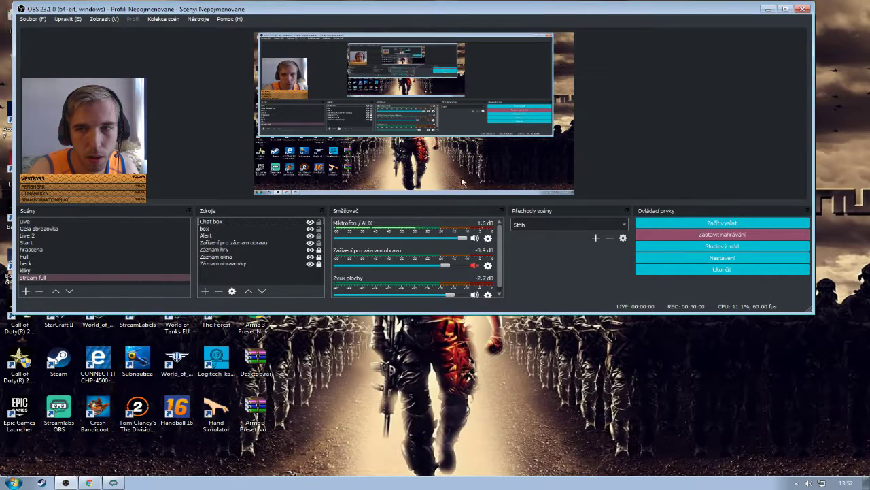
{"action": "left_click", "coordinate": [204, 291]}
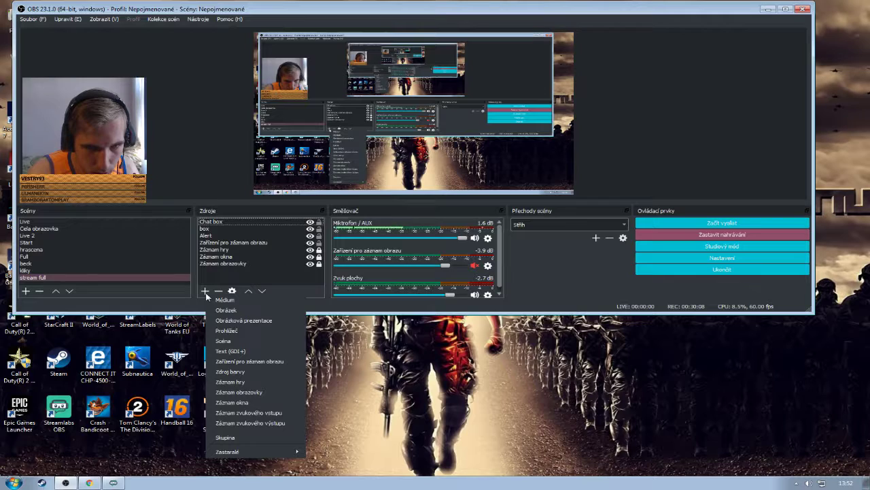
{"action": "left_click", "coordinate": [238, 311]}
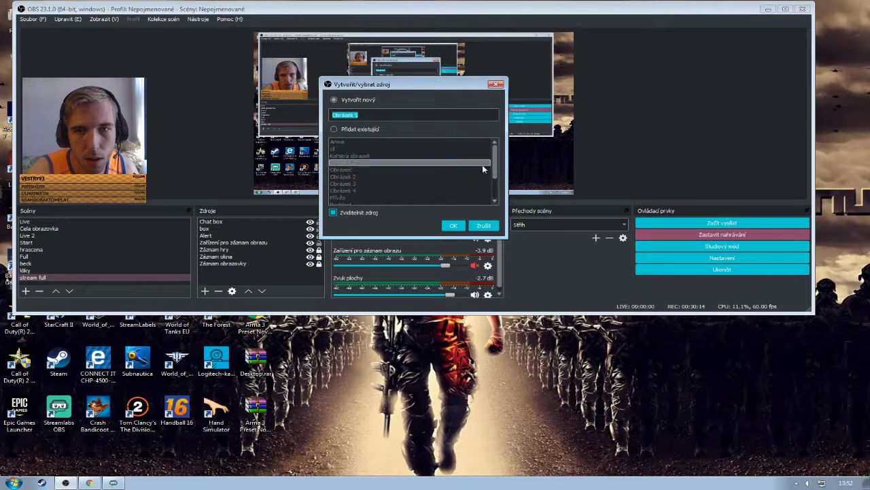
{"action": "scroll", "coordinate": [497, 182], "scroll_direction": "down", "scroll_amount": 1}
{"action": "left_click", "coordinate": [365, 130]}
{"action": "scroll", "coordinate": [413, 191], "scroll_direction": "down", "scroll_amount": 1}
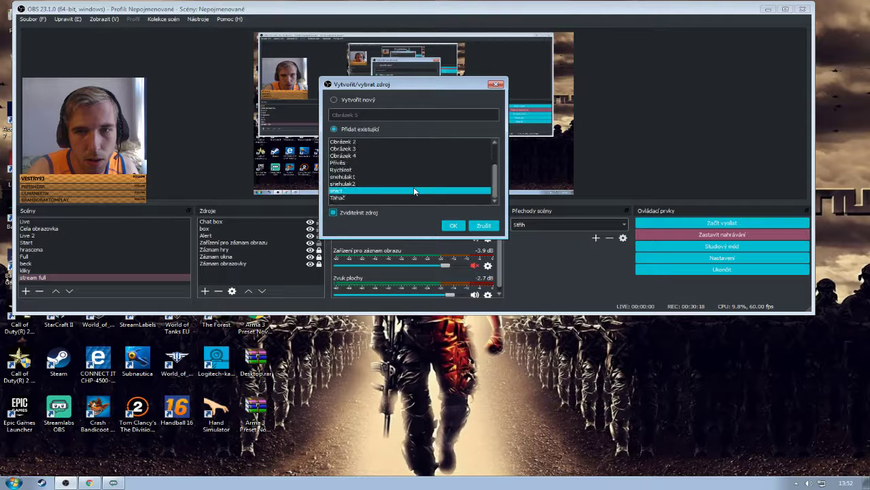
{"action": "scroll", "coordinate": [415, 198], "scroll_direction": "up", "scroll_amount": 2}
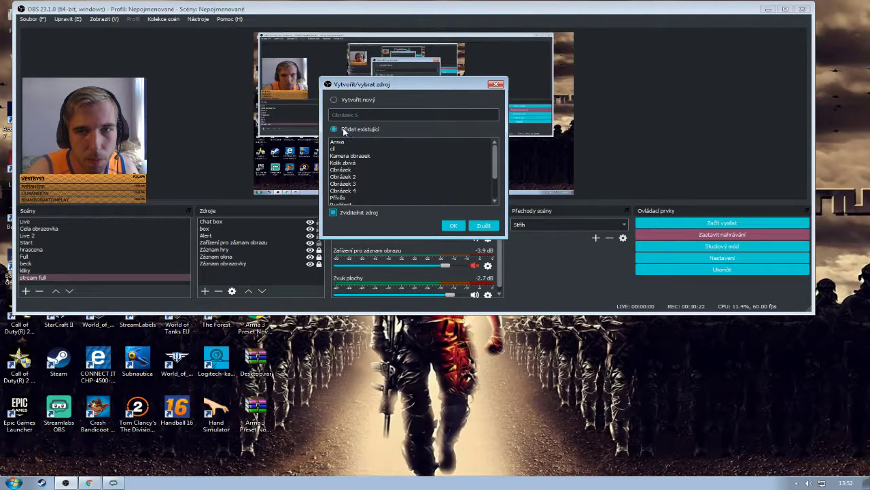
{"action": "left_click", "coordinate": [497, 83]}
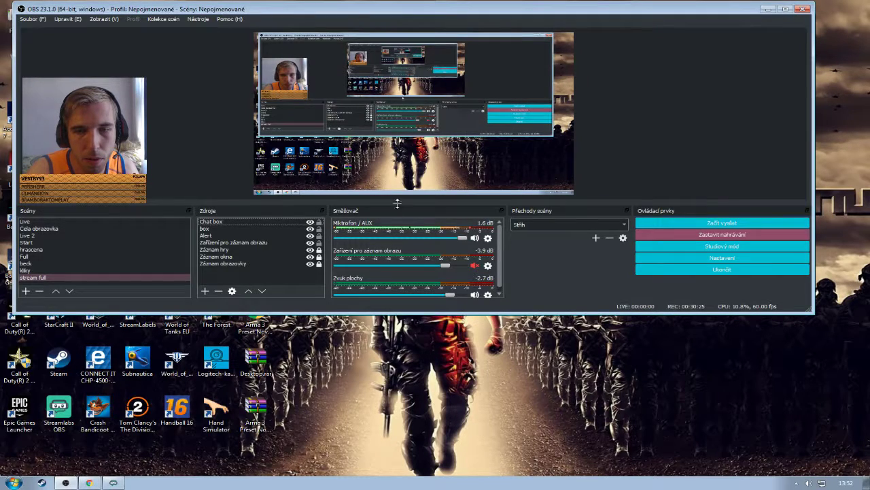
Create a new Text (GDI+) source in the stream full scene after looking through the existing text sources
{"action": "left_click", "coordinate": [205, 291]}
{"action": "left_click", "coordinate": [230, 347]}
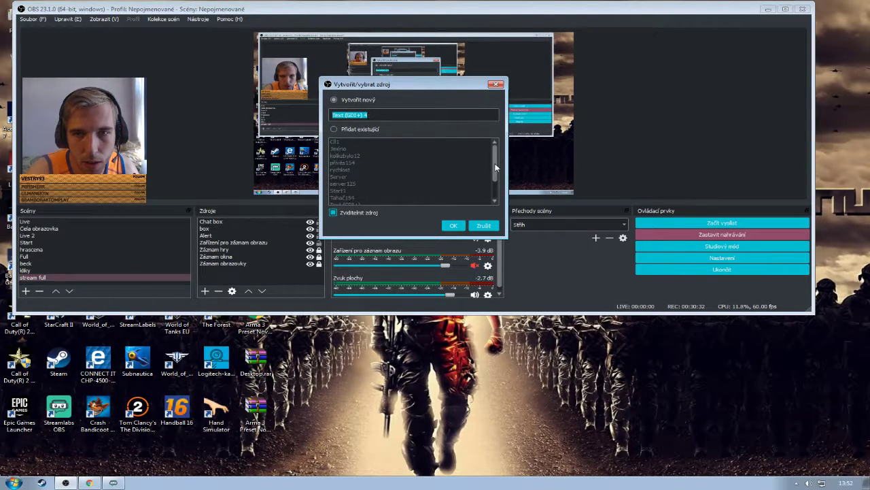
{"action": "left_click", "coordinate": [334, 128]}
{"action": "left_click", "coordinate": [474, 162]}
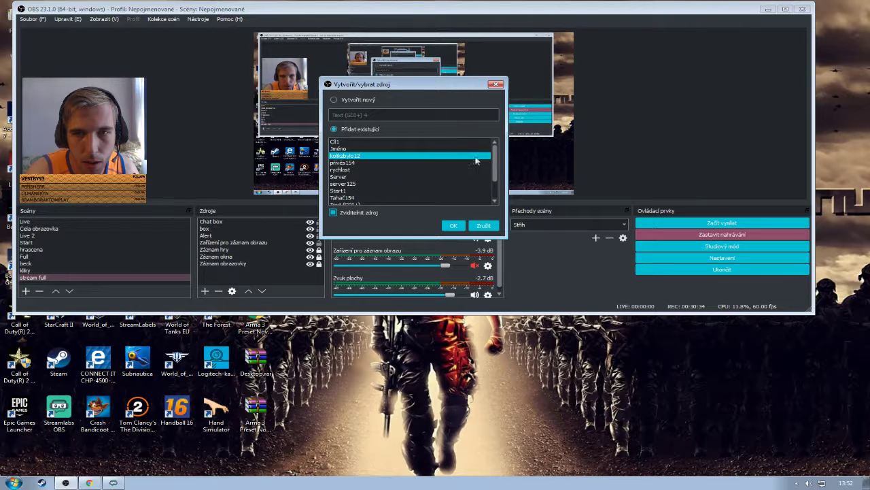
{"action": "left_click_drag", "start_coordinate": [495, 158], "coordinate": [495, 175]}
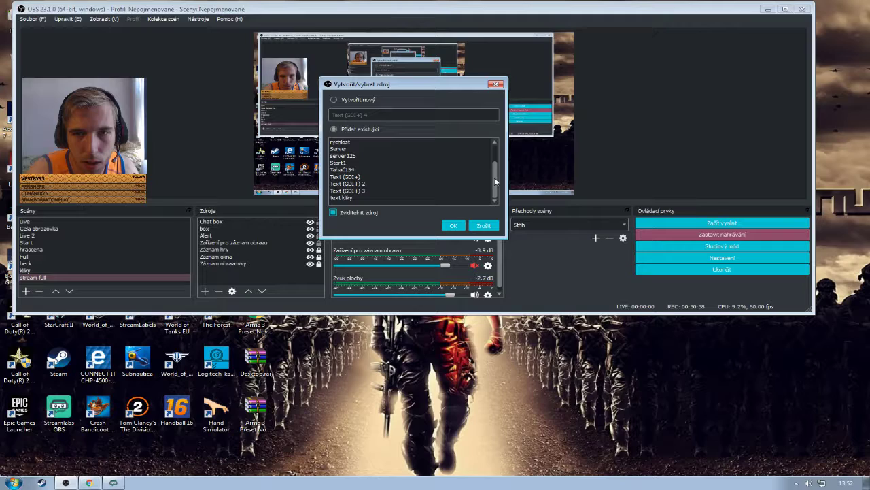
{"action": "left_click_drag", "start_coordinate": [495, 177], "coordinate": [495, 151]}
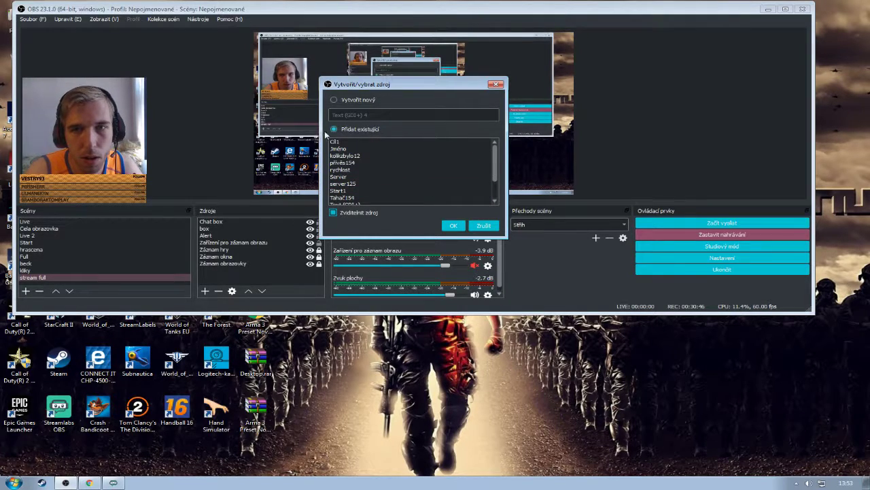
{"action": "left_click", "coordinate": [333, 100]}
{"action": "left_click", "coordinate": [453, 226]}
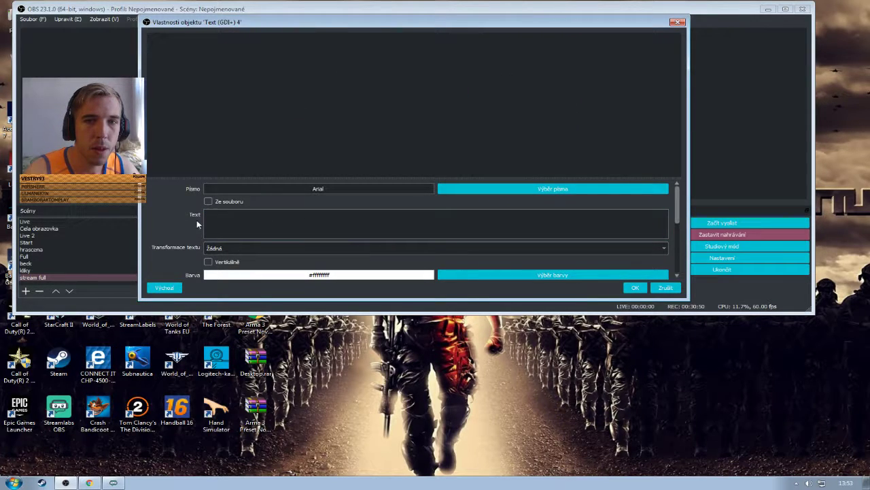
Set the text source to read from a file and copy the label file name total_subscriber_count.txt from StreamLabels
{"action": "left_click", "coordinate": [208, 202]}
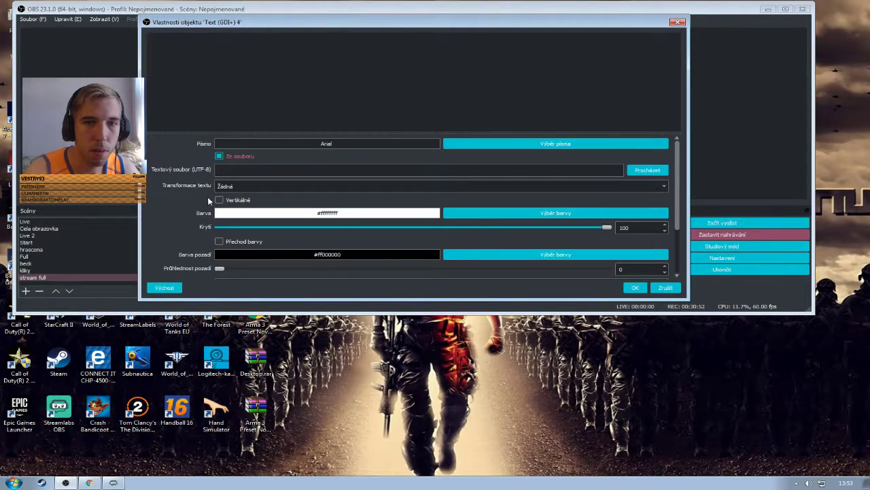
{"action": "left_click", "coordinate": [239, 171]}
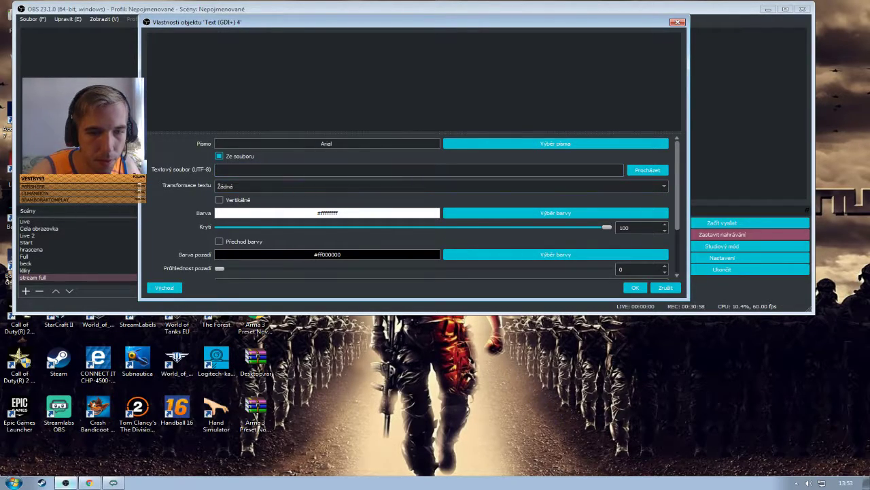
{"action": "left_click", "coordinate": [113, 483]}
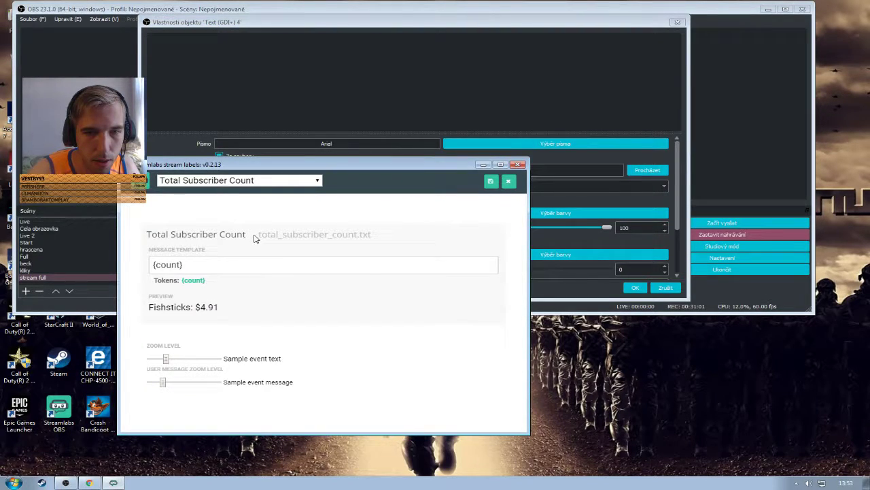
{"action": "left_click_drag", "start_coordinate": [255, 238], "coordinate": [399, 238]}
{"action": "key", "text": "ctrl+c"}
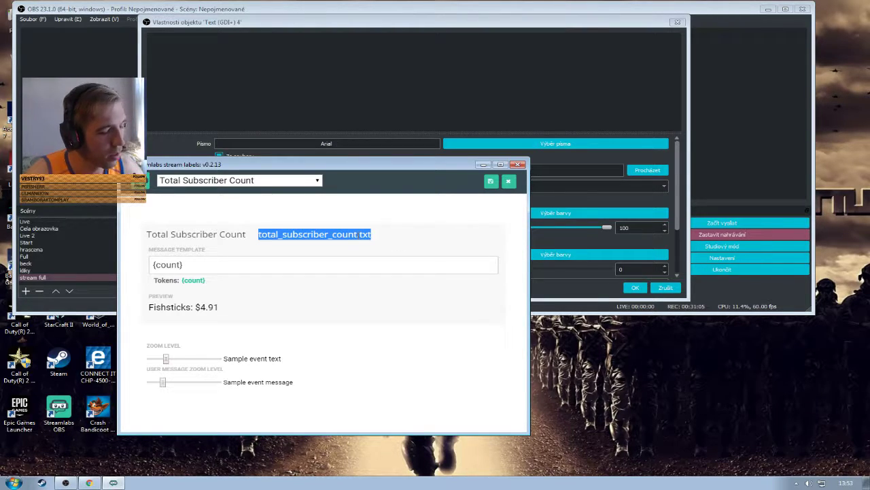
{"action": "left_click", "coordinate": [483, 164]}
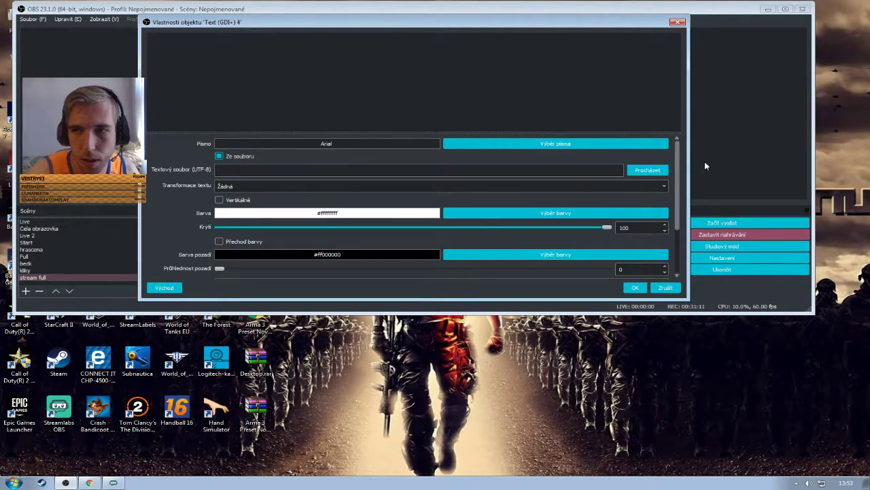
Switch the source from file to plain text, enter total_subscriber_count.txt, and place it in the lower-right corner of the preview
{"action": "left_click", "coordinate": [646, 170]}
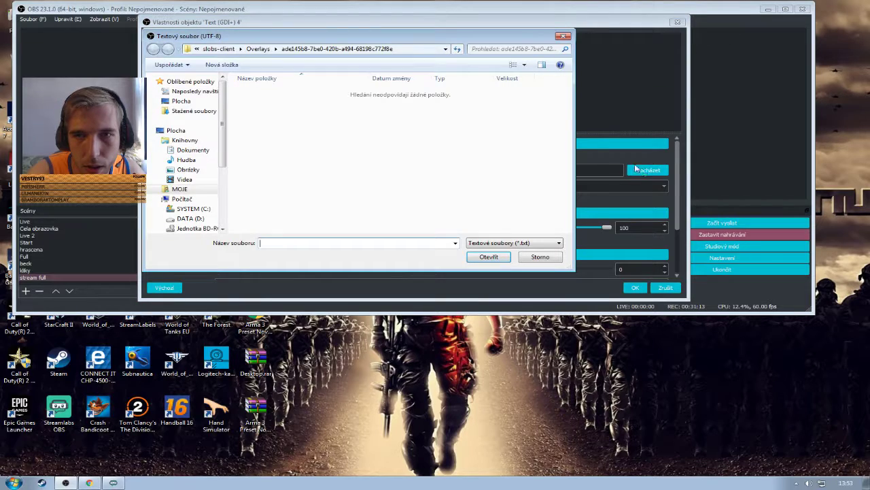
{"action": "left_click", "coordinate": [561, 36]}
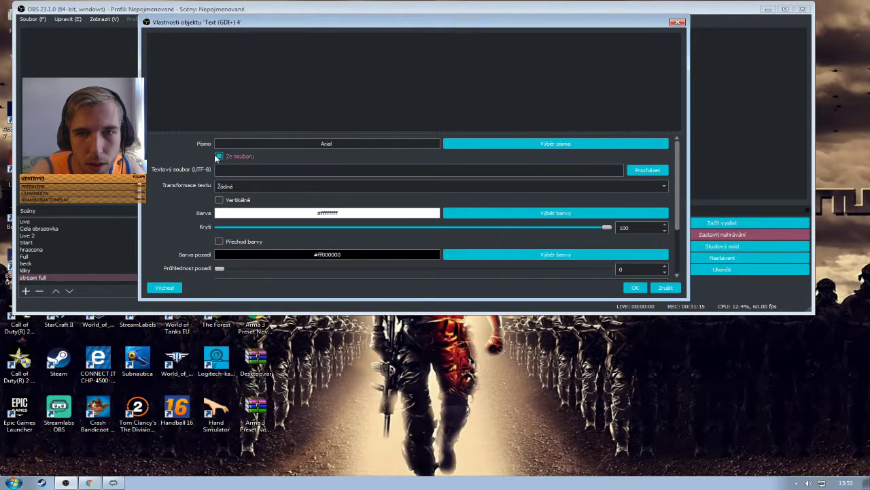
{"action": "left_click", "coordinate": [210, 157]}
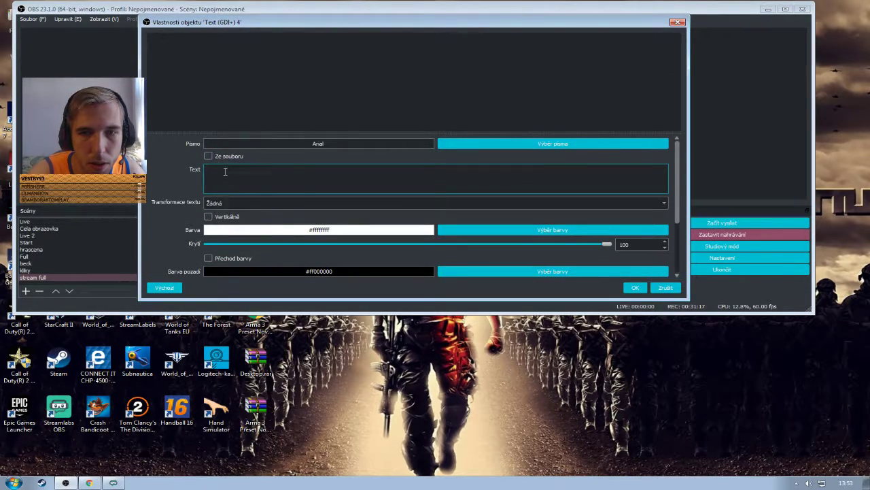
{"action": "right_click", "coordinate": [225, 171]}
{"action": "left_click", "coordinate": [243, 218]}
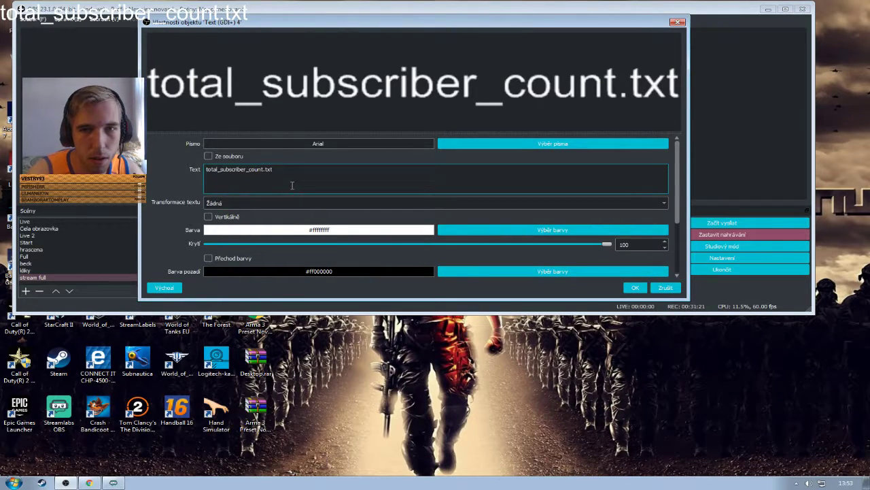
{"action": "scroll", "coordinate": [292, 185], "scroll_direction": "down", "scroll_amount": 3}
{"action": "scroll", "coordinate": [290, 192], "scroll_direction": "up", "scroll_amount": 3}
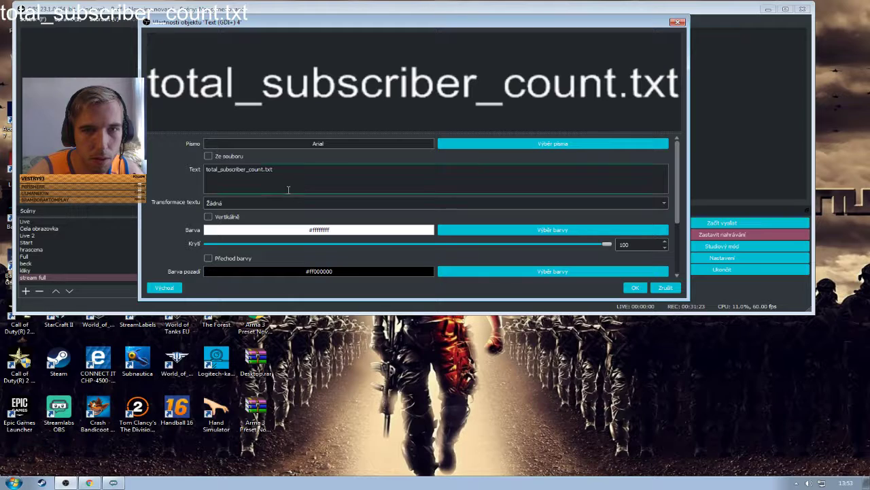
{"action": "left_click", "coordinate": [634, 289]}
{"action": "left_click_drag", "start_coordinate": [332, 41], "coordinate": [561, 177]}
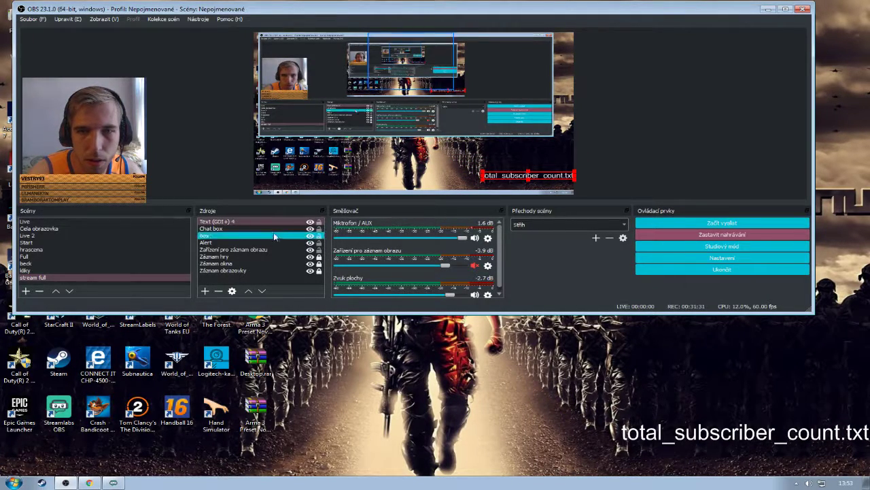
{"action": "double_click", "coordinate": [248, 222]}
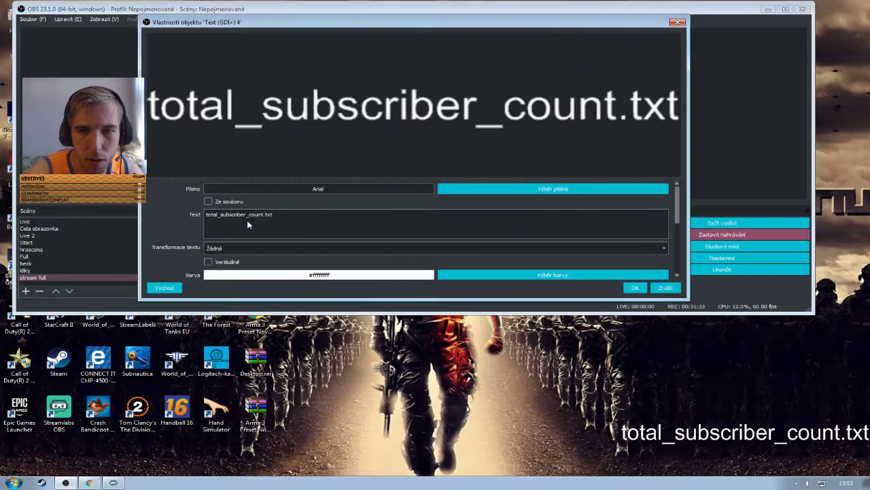
{"action": "key", "text": "BackSpace"}
{"action": "key", "text": "BackSpace"}
{"action": "key", "text": "BackSpace"}
{"action": "key", "text": "BackSpace"}
{"action": "key", "text": "BackSpace"}
{"action": "key", "text": "BackSpace"}
{"action": "key", "text": "BackSpace"}
{"action": "key", "text": "BackSpace"}
{"action": "key", "text": "BackSpace"}
{"action": "key", "text": "BackSpace"}
{"action": "key", "text": "BackSpace"}
{"action": "key", "text": "BackSpace"}
{"action": "key", "text": "BackSpace"}
{"action": "key", "text": "BackSpace"}
{"action": "key", "text": "BackSpace"}
{"action": "key", "text": "BackSpace"}
{"action": "key", "text": "BackSpace"}
{"action": "key", "text": "BackSpace"}
{"action": "key", "text": "BackSpace"}
{"action": "key", "text": "BackSpace"}
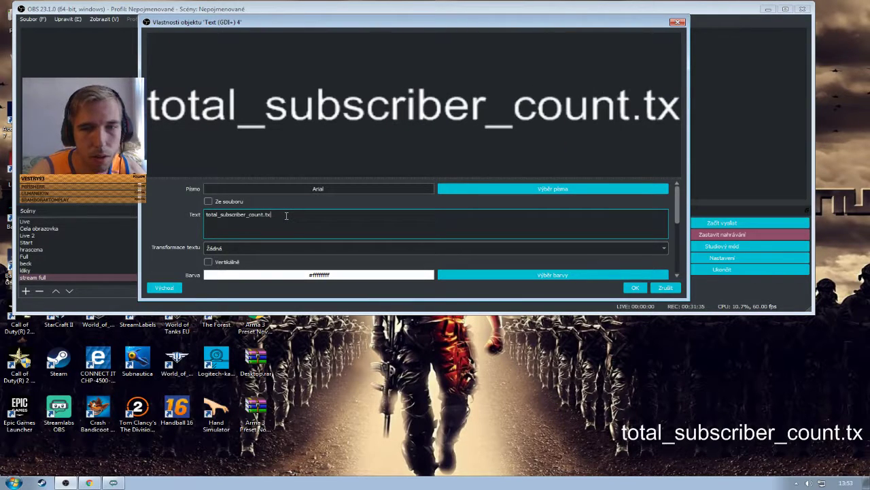
{"action": "left_click", "coordinate": [664, 287]}
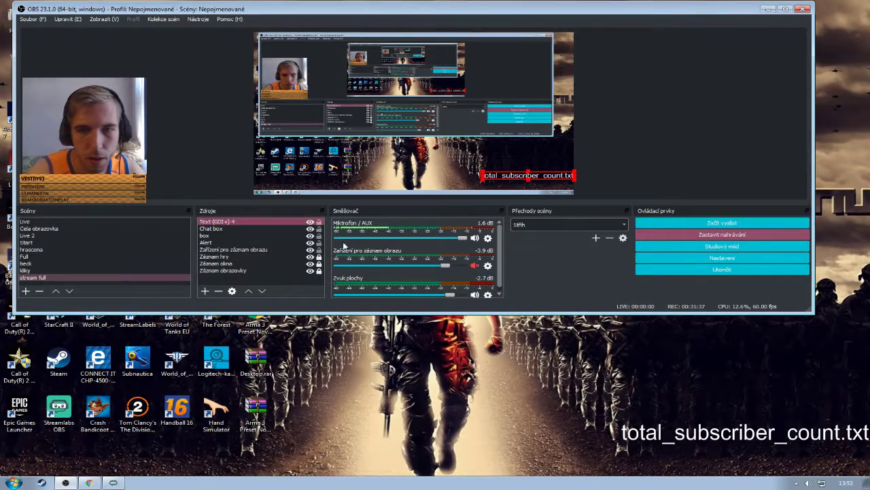
Remove the Text (GDI+) 4 source from the stream full scene
{"action": "left_click", "coordinate": [218, 291]}
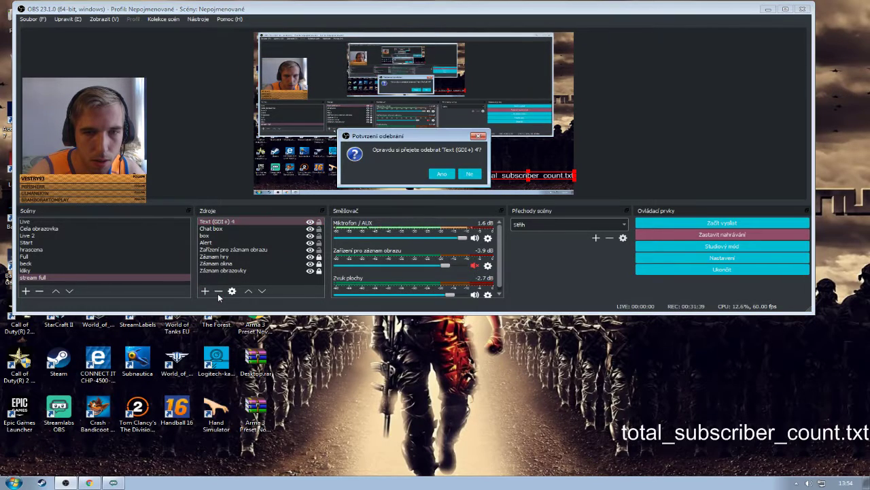
{"action": "left_click", "coordinate": [443, 173]}
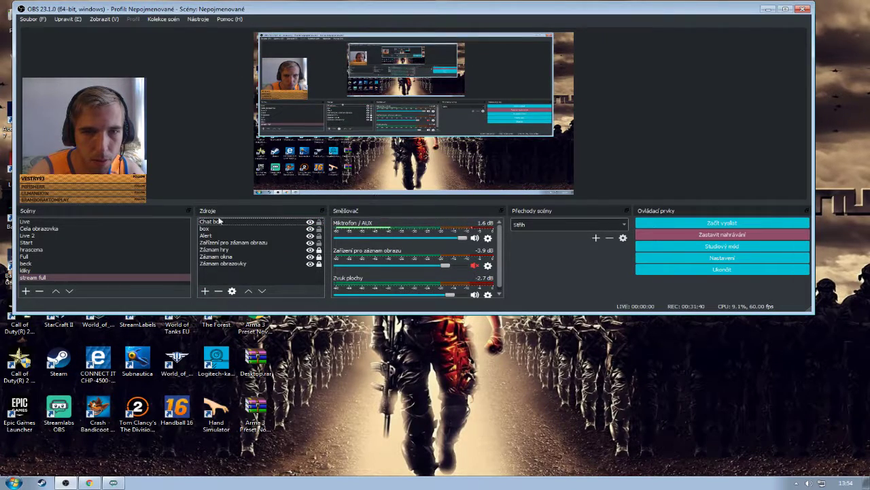
Switch to the hrascena scene and inspect the text file setting in the properties of its Text (GDI+) 3 source
{"action": "left_click", "coordinate": [97, 249]}
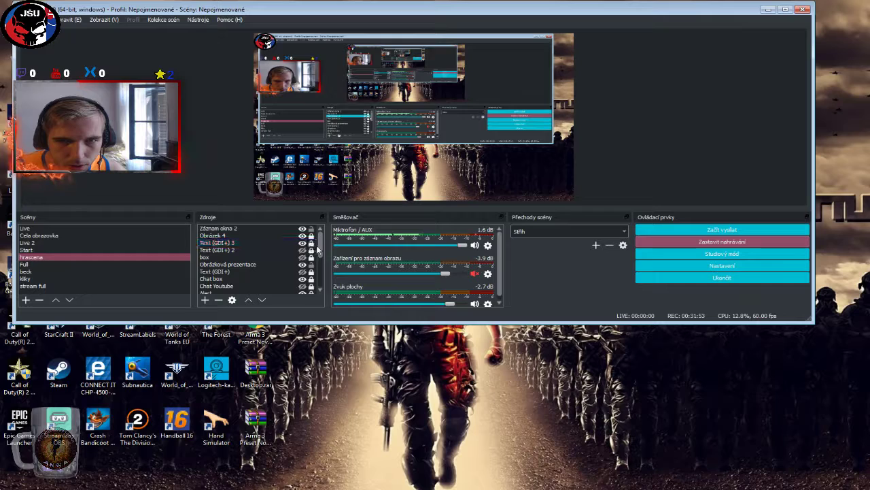
{"action": "left_click_drag", "start_coordinate": [322, 242], "coordinate": [320, 243]}
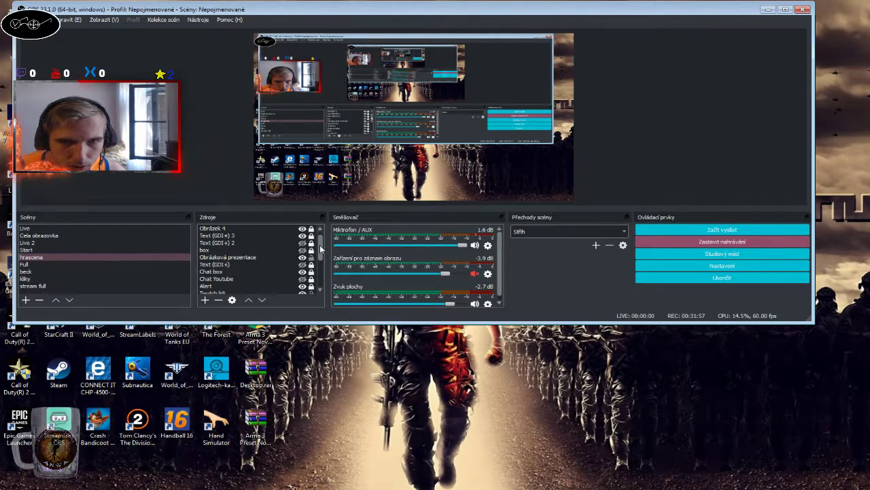
{"action": "mouse_move", "coordinate": [320, 244]}
{"action": "left_mouse_down"}
{"action": "mouse_move", "coordinate": [321, 272]}
{"action": "mouse_move", "coordinate": [323, 244]}
{"action": "left_mouse_up"}
{"action": "left_click", "coordinate": [315, 272]}
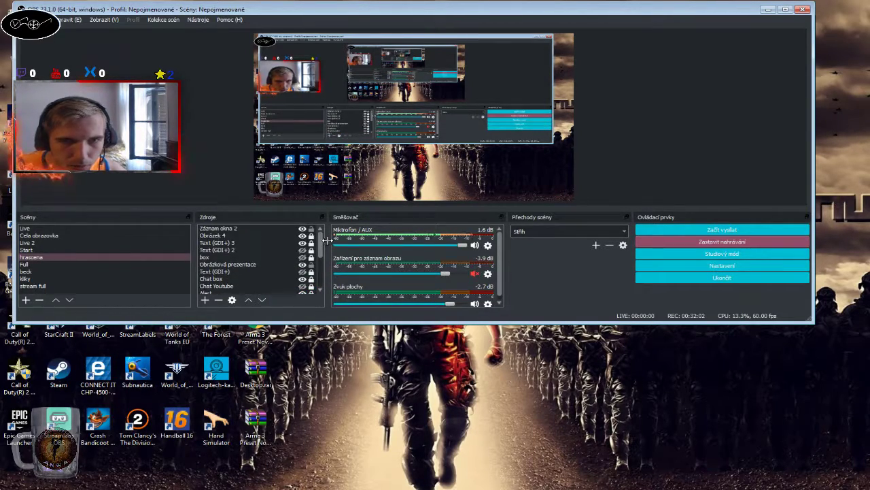
{"action": "left_click", "coordinate": [224, 243]}
{"action": "double_click", "coordinate": [227, 242]}
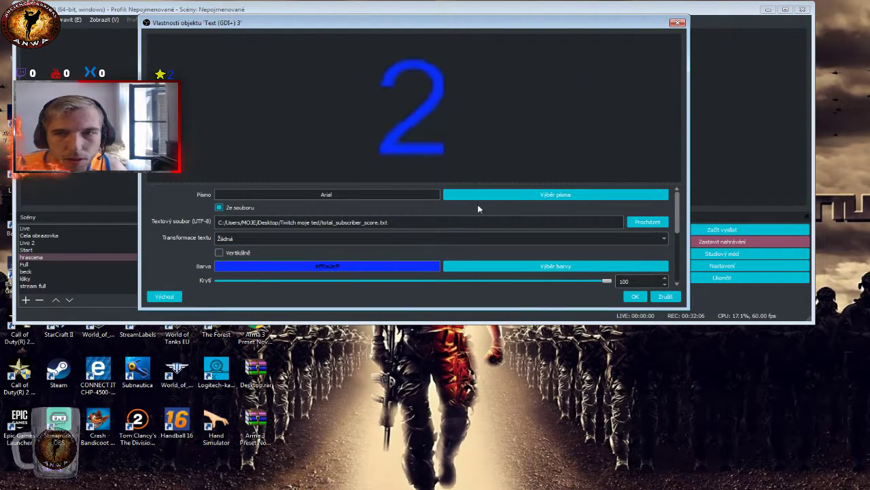
{"action": "left_click", "coordinate": [635, 296]}
Compare the text settings of the Text (GDI+) 2 source with the file path used by Text (GDI+) 3
{"action": "left_click", "coordinate": [231, 250]}
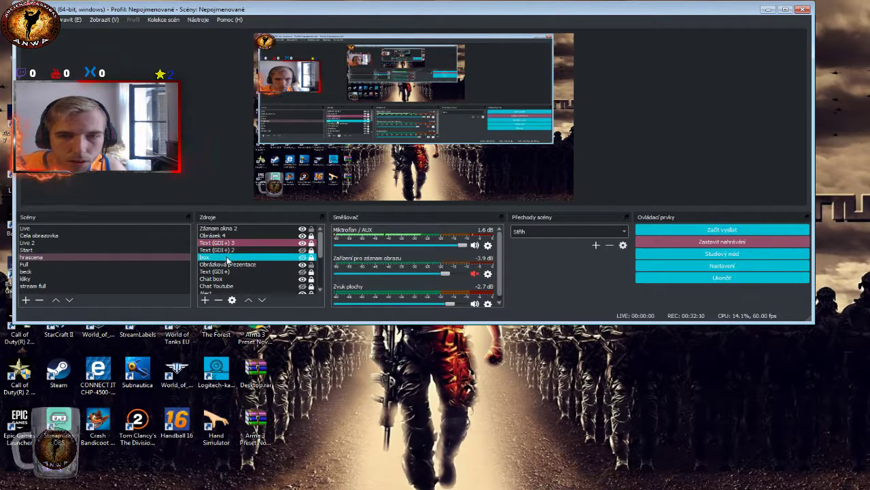
{"action": "double_click", "coordinate": [230, 250]}
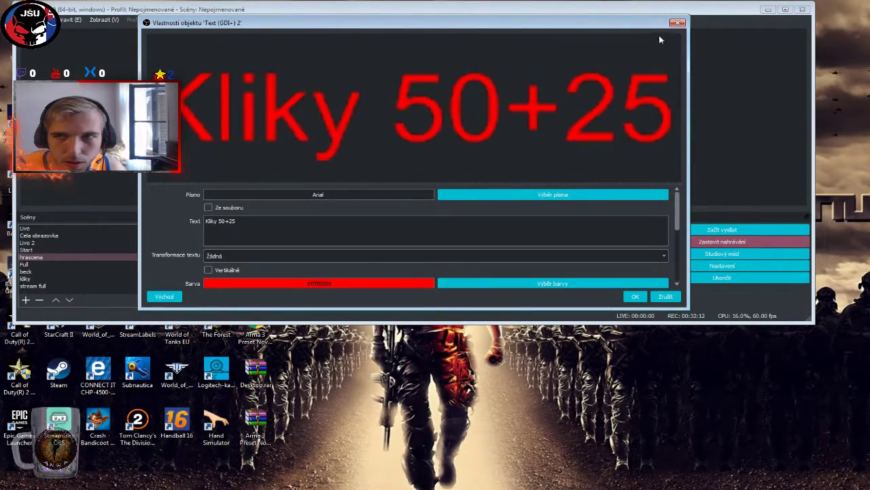
{"action": "left_click", "coordinate": [678, 22]}
{"action": "double_click", "coordinate": [272, 243]}
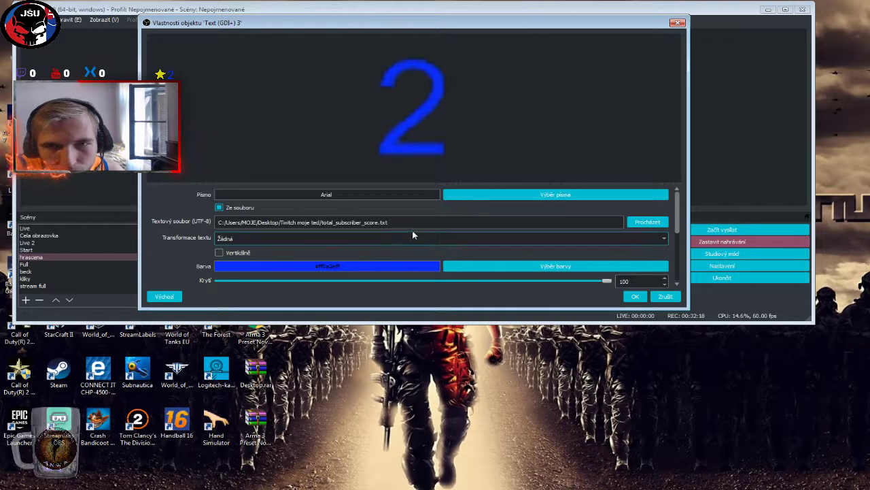
{"action": "left_click", "coordinate": [678, 24]}
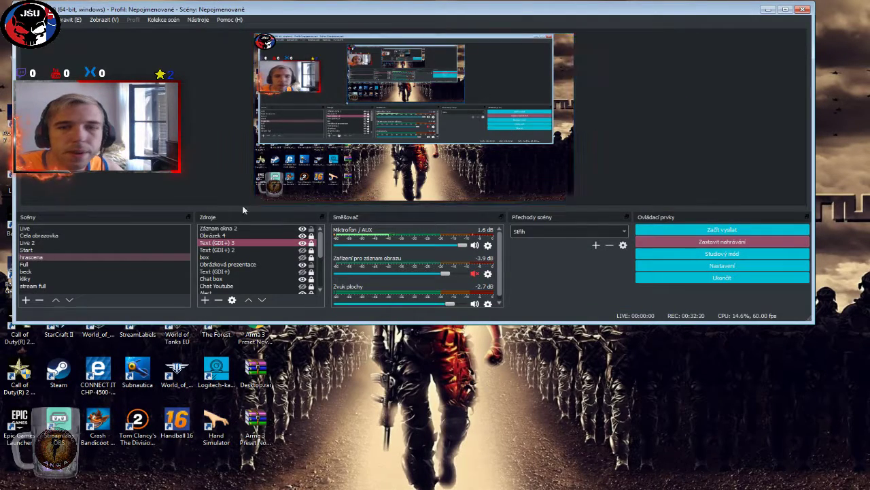
Switch to the stream full scene and add a new Text (GDI+) source named subs
{"action": "left_click", "coordinate": [78, 285]}
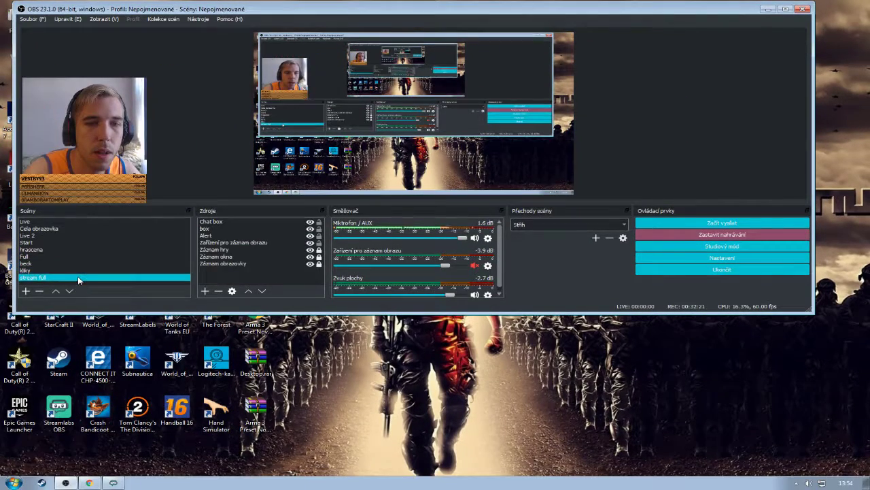
{"action": "left_click", "coordinate": [204, 291]}
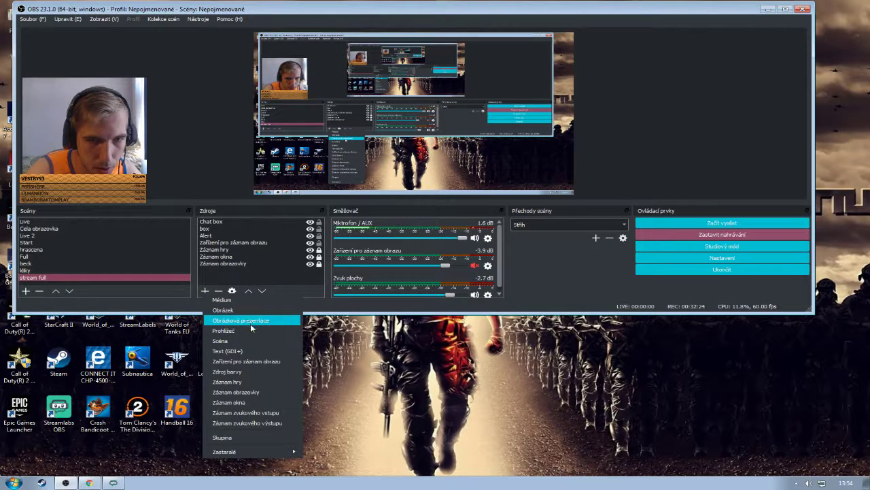
{"action": "left_click", "coordinate": [264, 352]}
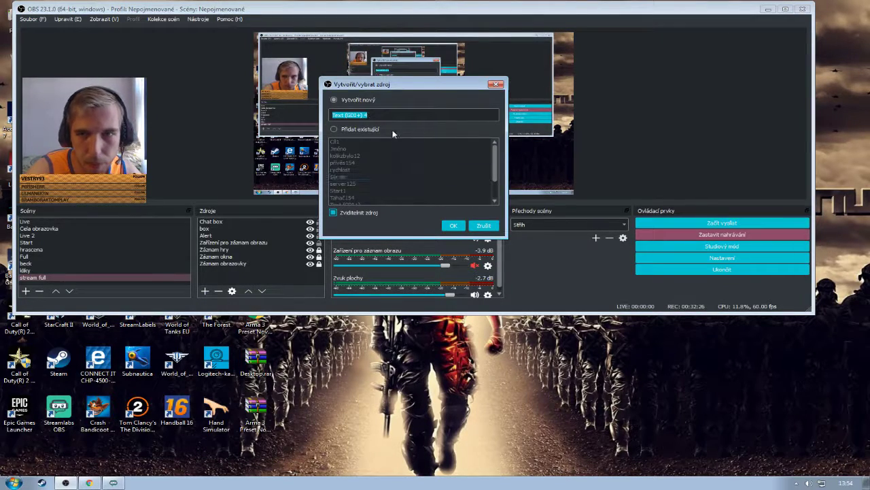
{"action": "left_click", "coordinate": [372, 113]}
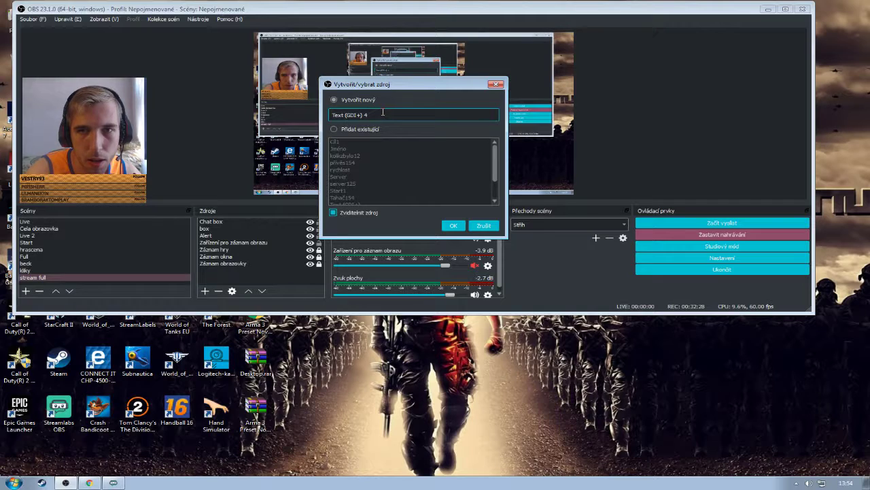
{"action": "key", "text": "BackSpace"}
{"action": "key", "text": "BackSpace"}
{"action": "key", "text": "BackSpace"}
{"action": "key", "text": "BackSpace"}
{"action": "key", "text": "BackSpace"}
{"action": "key", "text": "BackSpace"}
{"action": "key", "text": "BackSpace"}
{"action": "key", "text": "BackSpace"}
{"action": "key", "text": "BackSpace"}
{"action": "key", "text": "BackSpace"}
{"action": "key", "text": "BackSpace"}
{"action": "key", "text": "BackSpace"}
{"action": "key", "text": "BackSpace"}
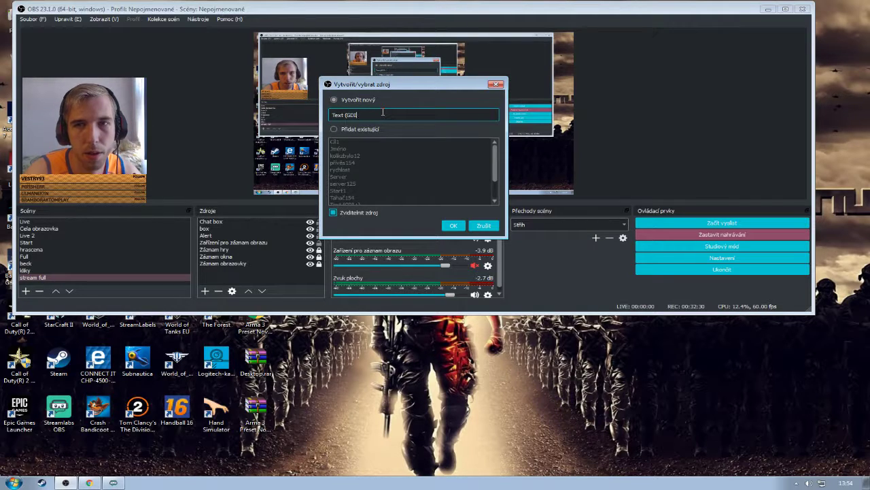
{"action": "type", "text": "su"}
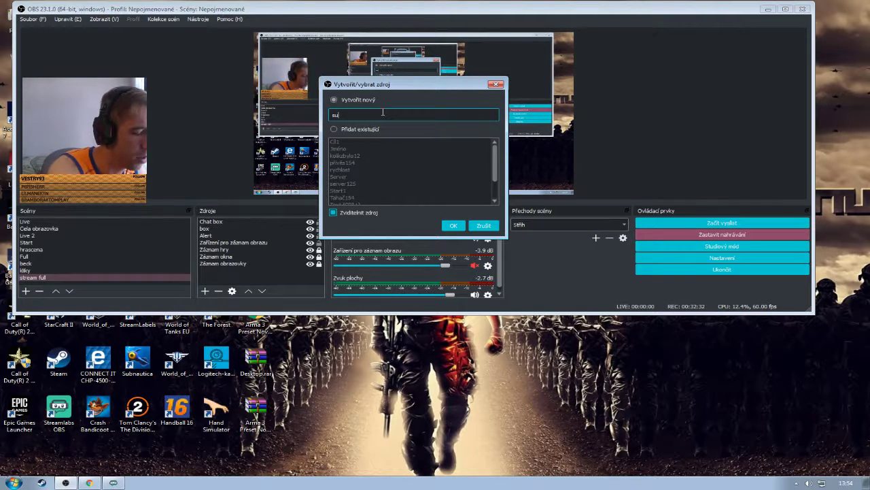
{"action": "type", "text": "bs"}
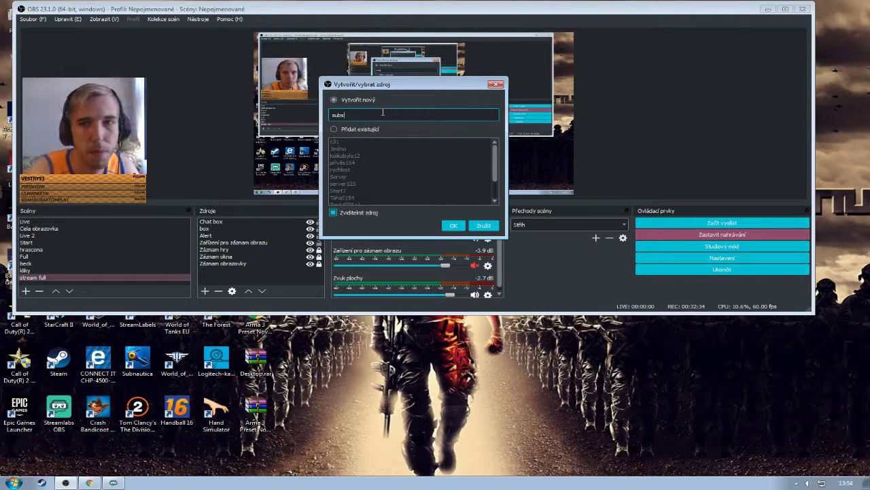
{"action": "left_click", "coordinate": [454, 226]}
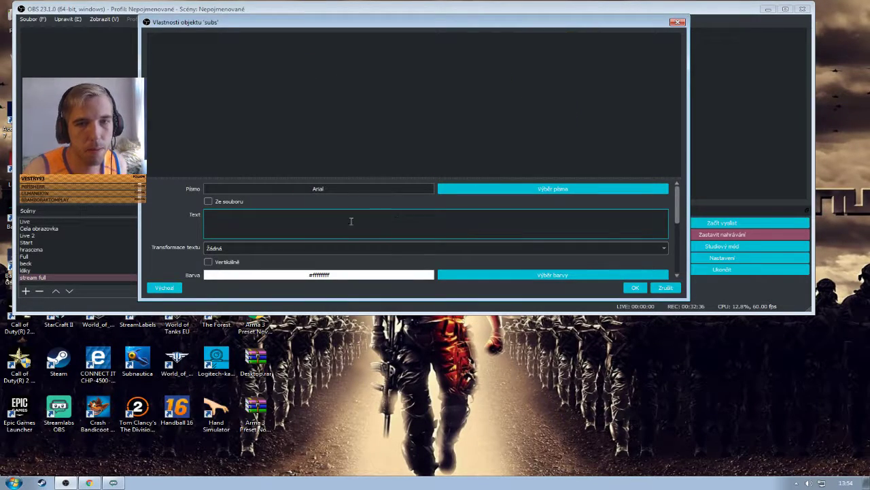
Set the subs source to read its text from a file and start browsing for the text file
{"action": "left_click", "coordinate": [210, 201]}
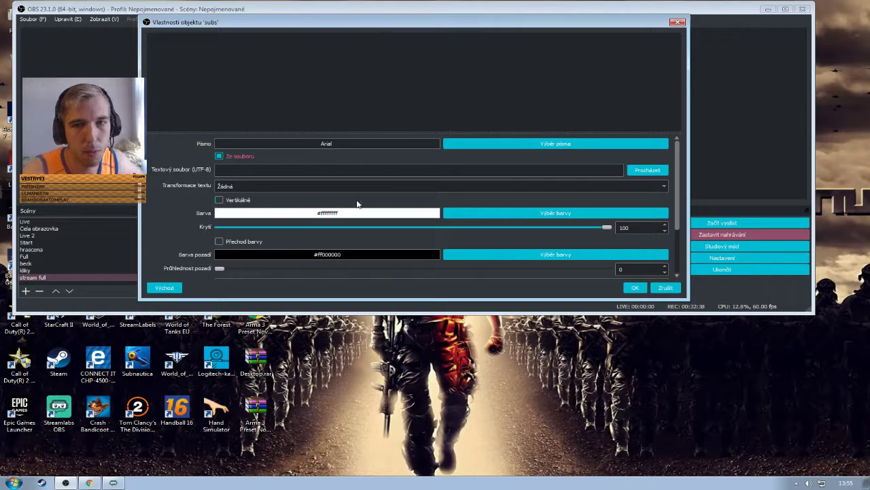
{"action": "left_click", "coordinate": [648, 167]}
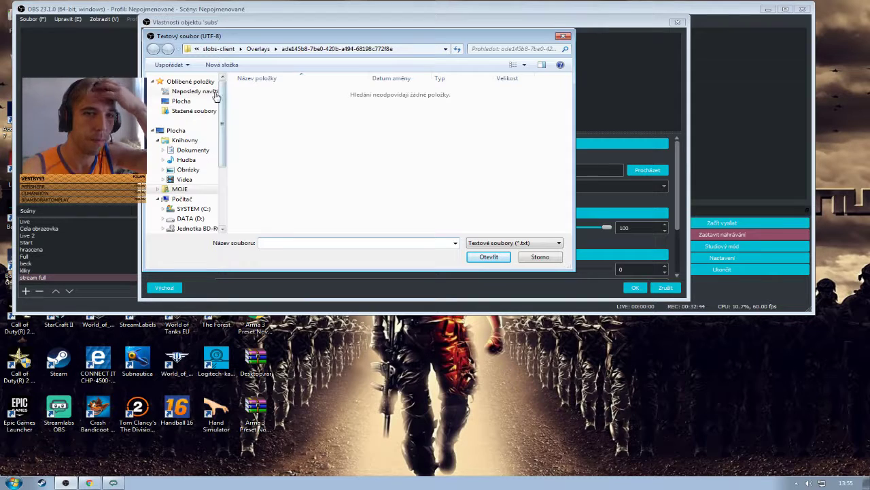
{"action": "scroll", "coordinate": [226, 110], "scroll_direction": "down", "scroll_amount": 3}
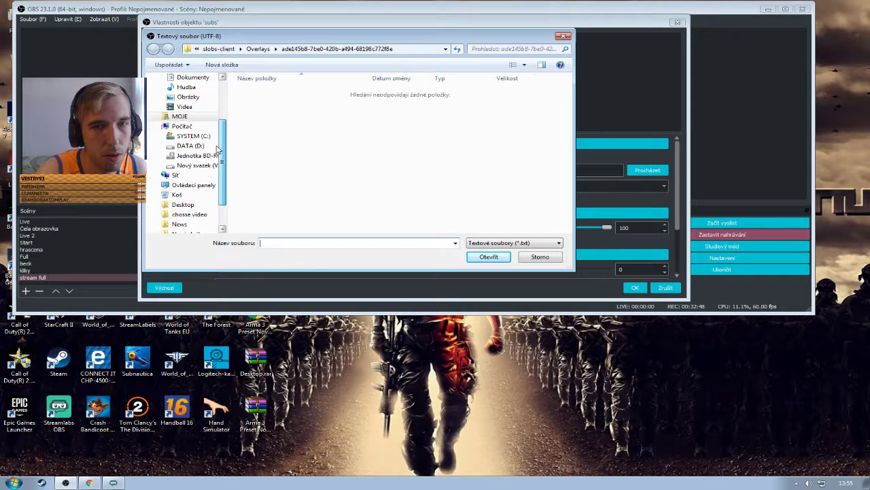
{"action": "scroll", "coordinate": [218, 150], "scroll_direction": "up", "scroll_amount": 3}
{"action": "scroll", "coordinate": [236, 109], "scroll_direction": "down", "scroll_amount": 3}
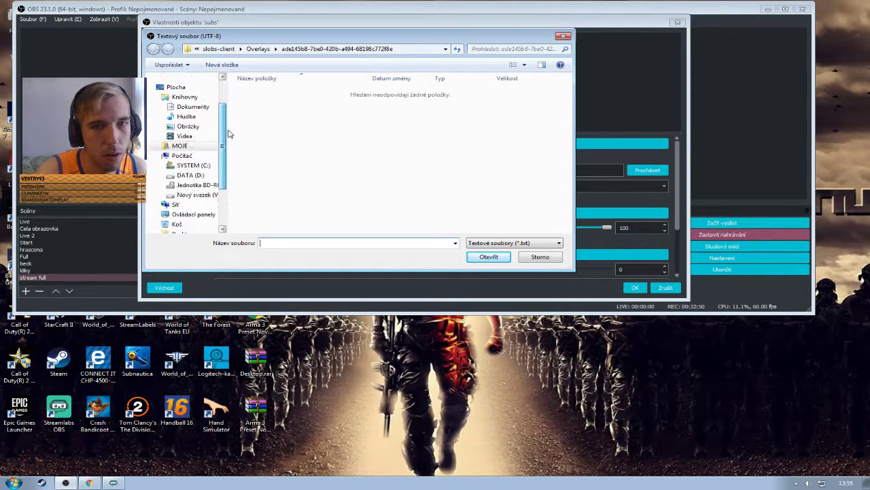
Switch to StreamLabels and save the Total Subscriber Count label settings for total_subscriber_count.txt
{"action": "left_click", "coordinate": [113, 483]}
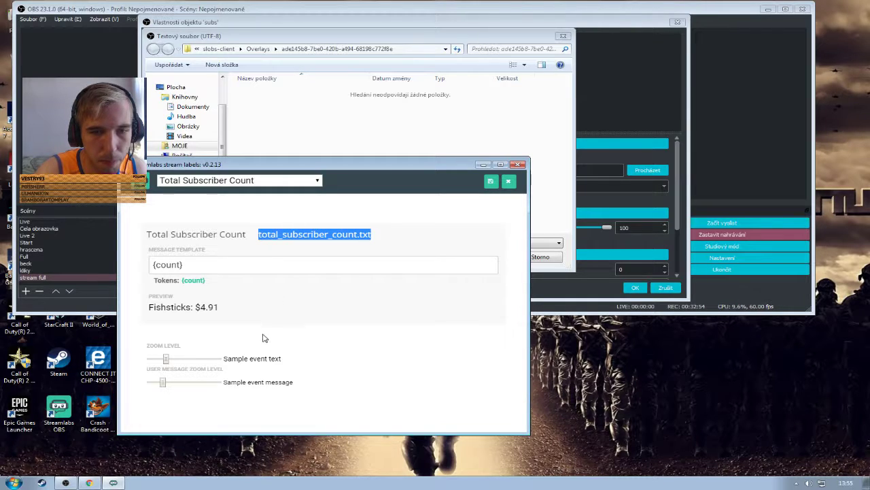
{"action": "left_click", "coordinate": [490, 181]}
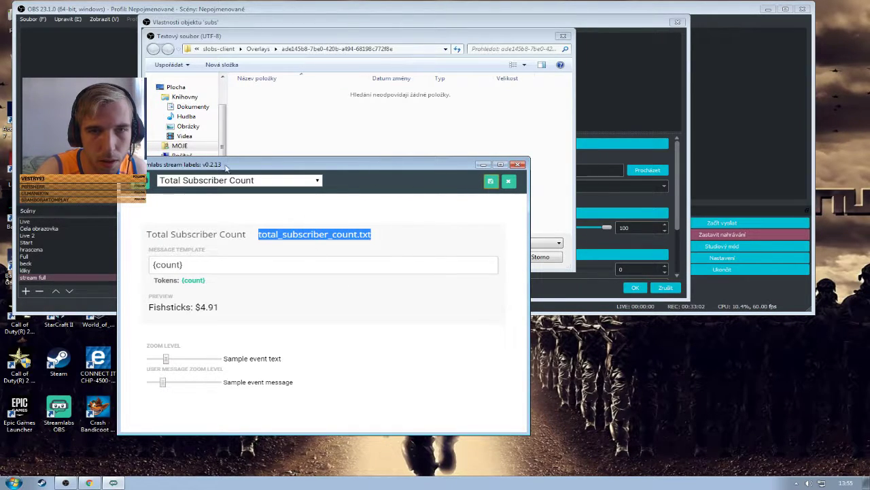
{"action": "left_click_drag", "start_coordinate": [217, 168], "coordinate": [162, 159]}
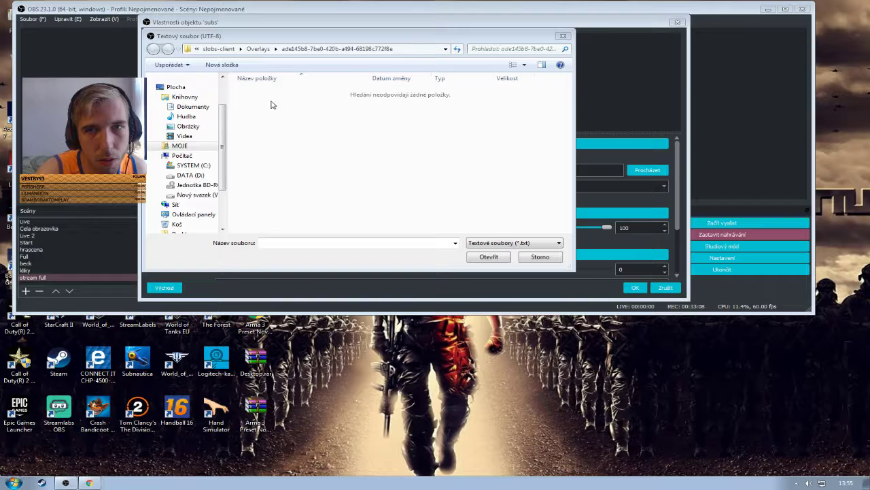
Look through the DATA (D:) drive and the Program Files (x86) folder on SYSTEM (C:) for the StreamLabels text file
{"action": "left_click", "coordinate": [190, 175]}
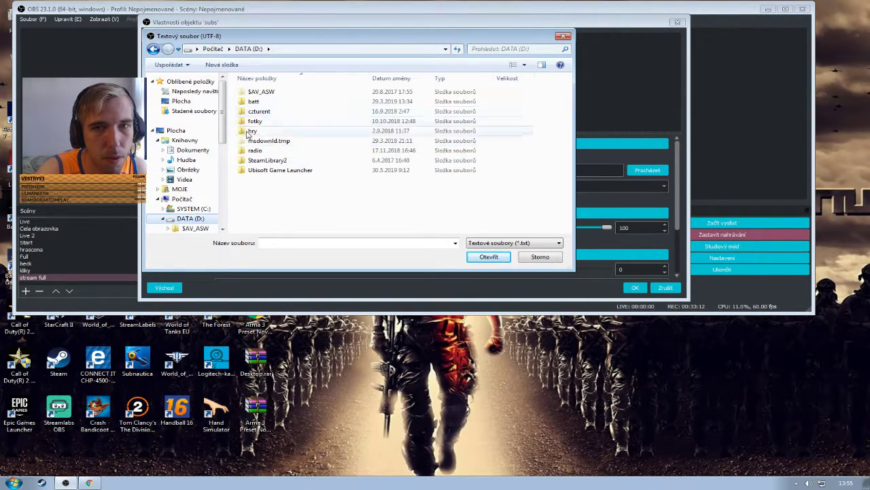
{"action": "left_click", "coordinate": [193, 210]}
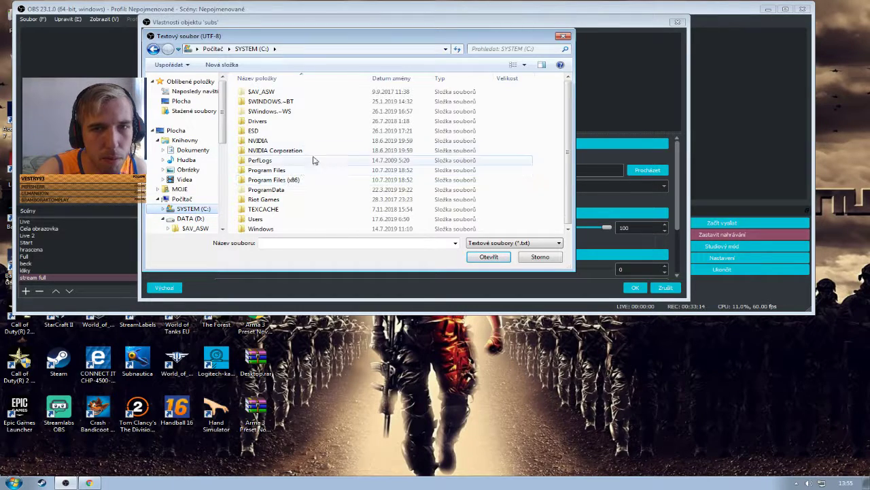
{"action": "double_click", "coordinate": [305, 180]}
{"action": "scroll", "coordinate": [307, 164], "scroll_direction": "down", "scroll_amount": 4}
{"action": "scroll", "coordinate": [315, 142], "scroll_direction": "down", "scroll_amount": 10}
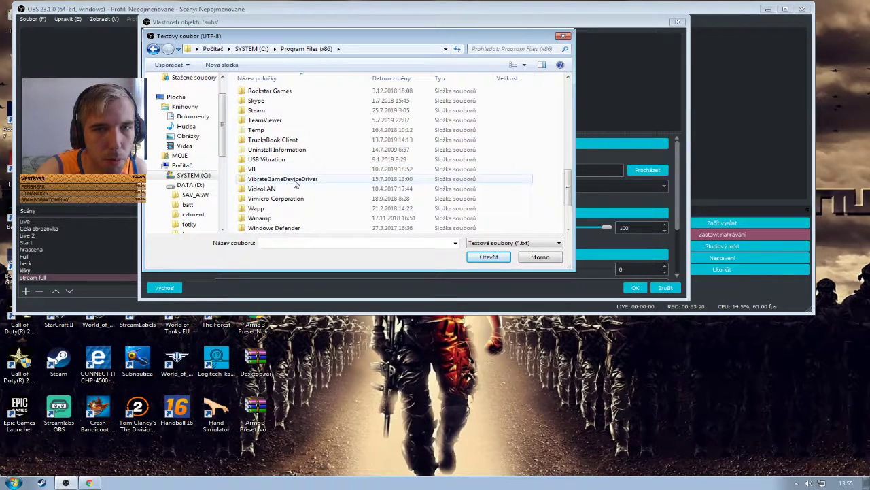
{"action": "scroll", "coordinate": [310, 179], "scroll_direction": "up", "scroll_amount": 5}
{"action": "scroll", "coordinate": [308, 179], "scroll_direction": "up", "scroll_amount": 10}
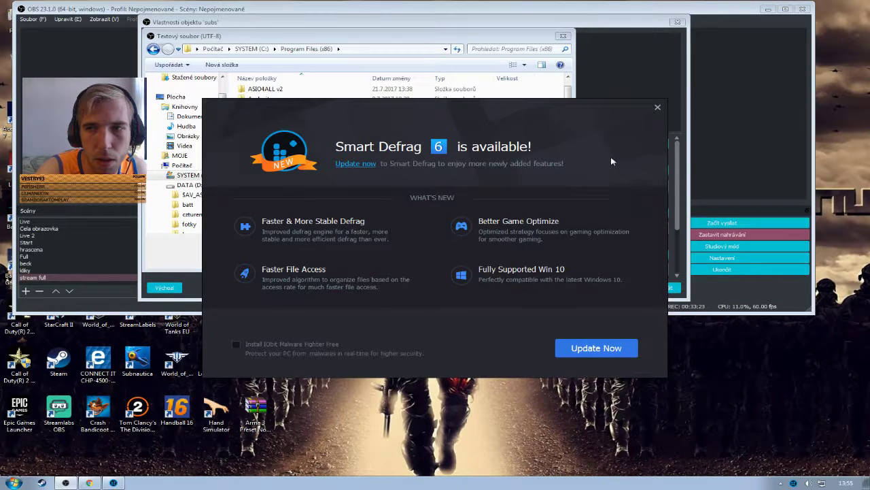
{"action": "left_click", "coordinate": [657, 109]}
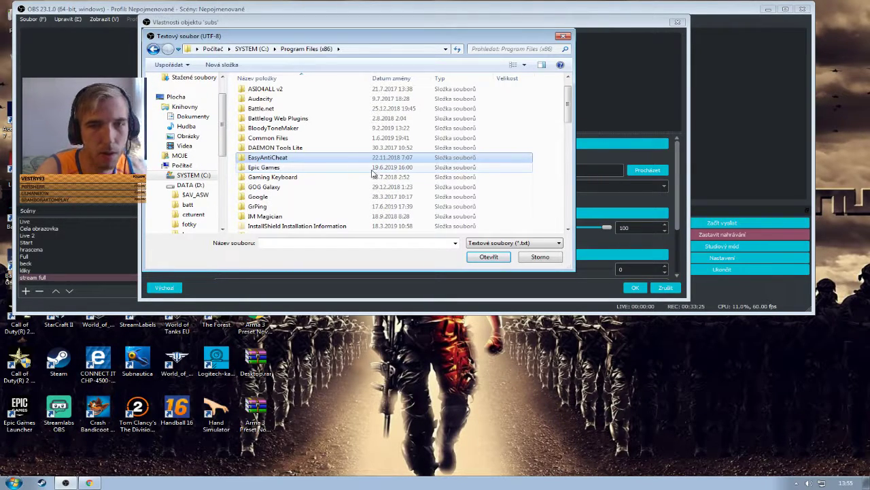
{"action": "scroll", "coordinate": [373, 175], "scroll_direction": "up", "scroll_amount": 1}
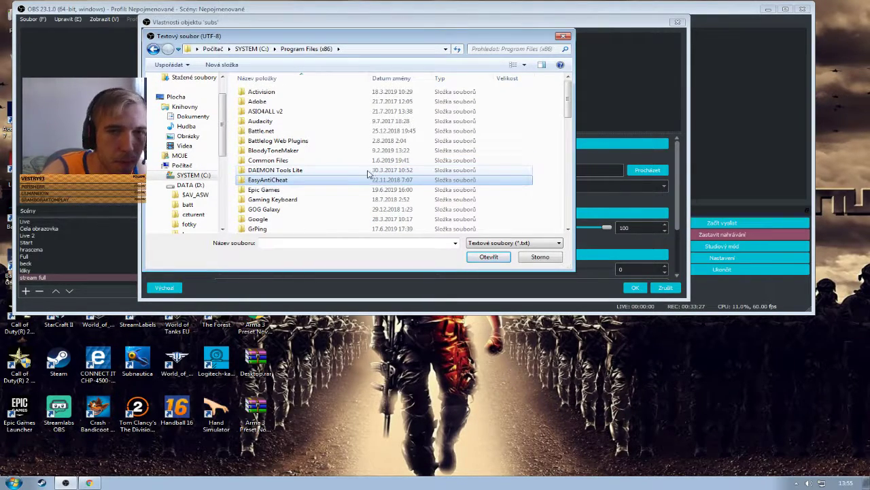
{"action": "scroll", "coordinate": [367, 174], "scroll_direction": "down", "scroll_amount": 3}
{"action": "scroll", "coordinate": [367, 174], "scroll_direction": "down", "scroll_amount": 2}
{"action": "scroll", "coordinate": [367, 174], "scroll_direction": "down", "scroll_amount": 4}
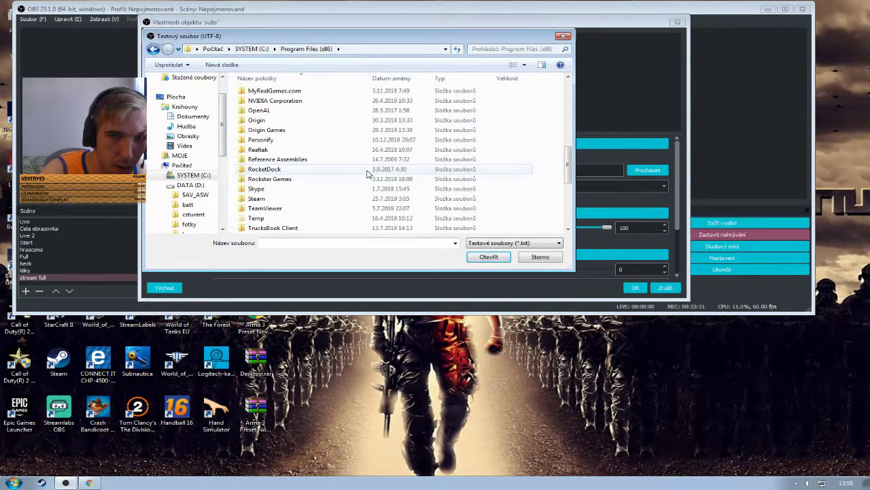
{"action": "scroll", "coordinate": [340, 186], "scroll_direction": "down", "scroll_amount": 3}
{"action": "scroll", "coordinate": [340, 187], "scroll_direction": "down", "scroll_amount": 3}
Check the DATA (D:) and Nový svazek (V:) drives for the subscriber count text file, and cancel the file selection
{"action": "left_click", "coordinate": [194, 185]}
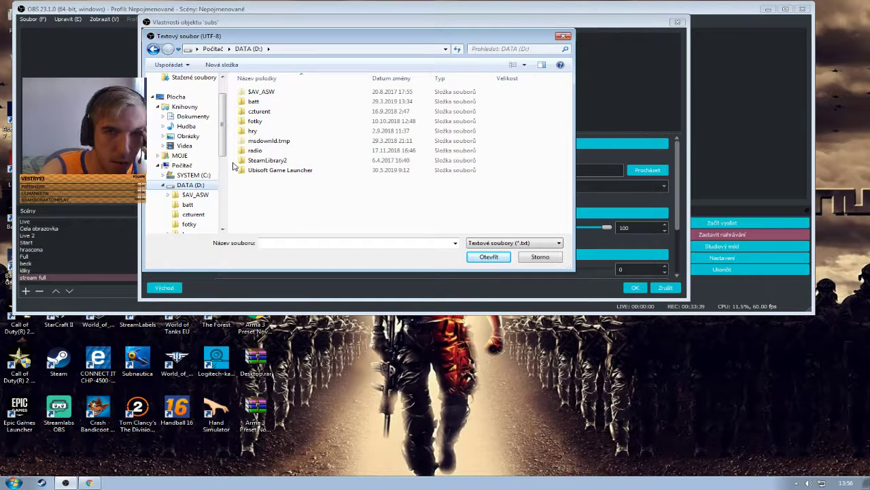
{"action": "scroll", "coordinate": [204, 181], "scroll_direction": "down", "scroll_amount": 5}
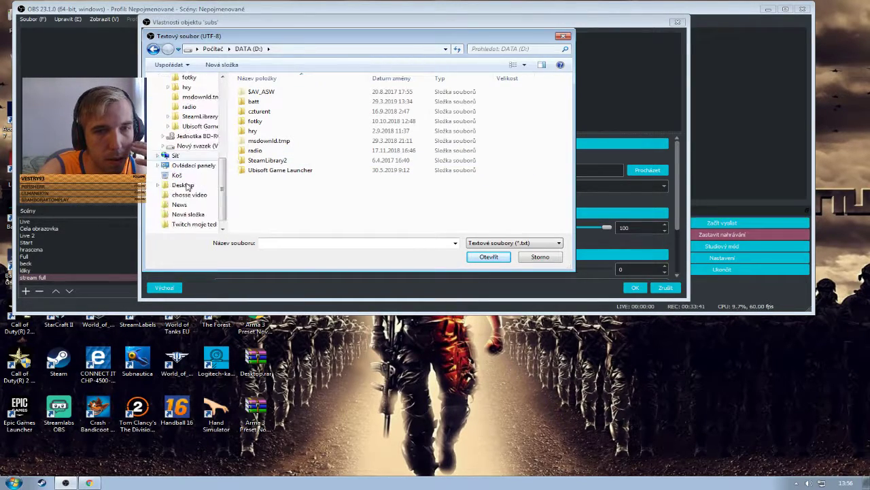
{"action": "left_click", "coordinate": [182, 146]}
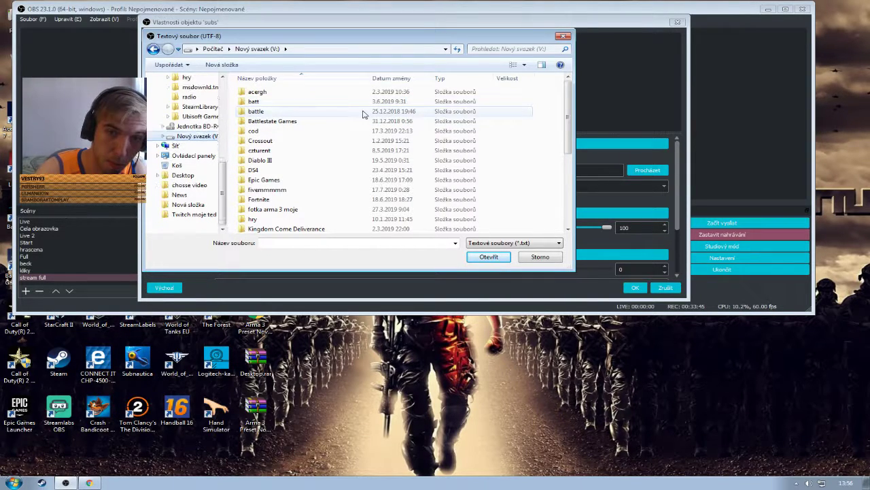
{"action": "left_click_drag", "start_coordinate": [568, 119], "coordinate": [559, 189]}
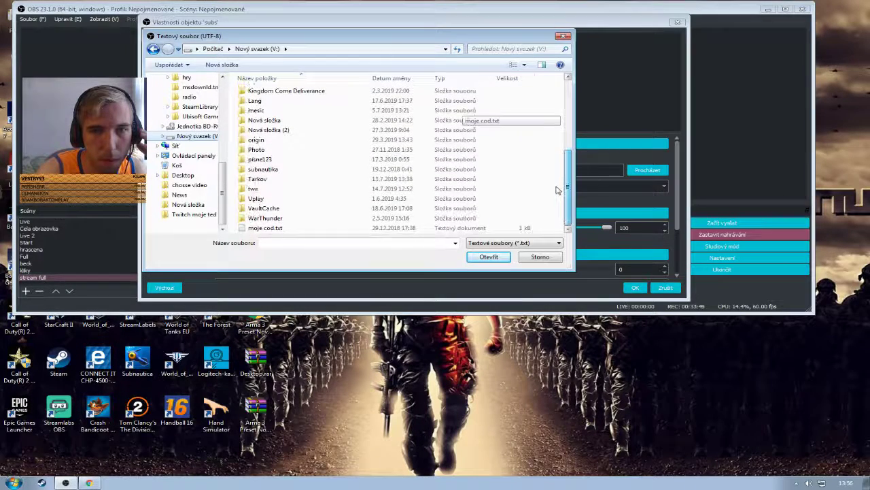
{"action": "left_click", "coordinate": [538, 257]}
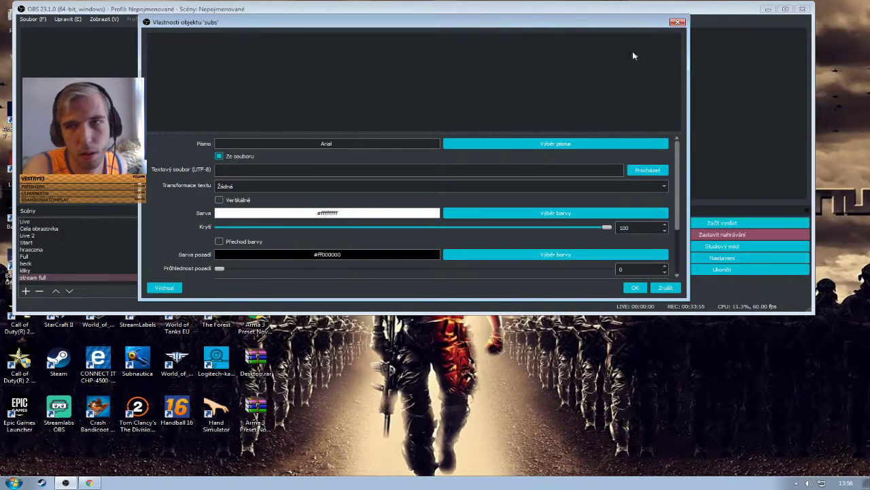
Move the subs properties window aside and open the file location of the StreamLabels desktop shortcut
{"action": "left_click_drag", "start_coordinate": [581, 24], "coordinate": [659, 89]}
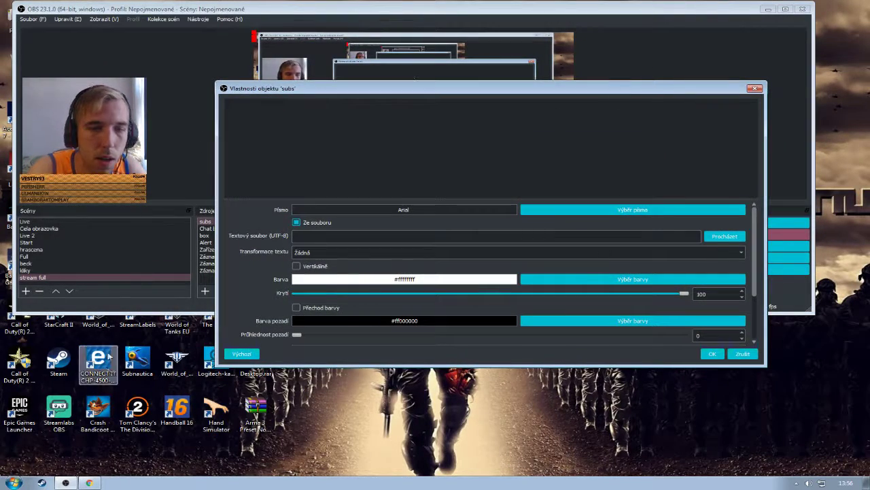
{"action": "right_click", "coordinate": [137, 325]}
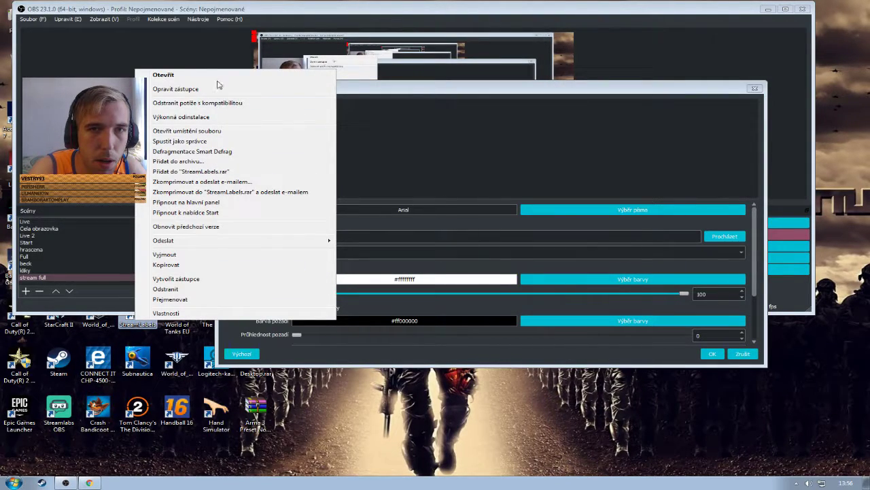
{"action": "left_click", "coordinate": [211, 131]}
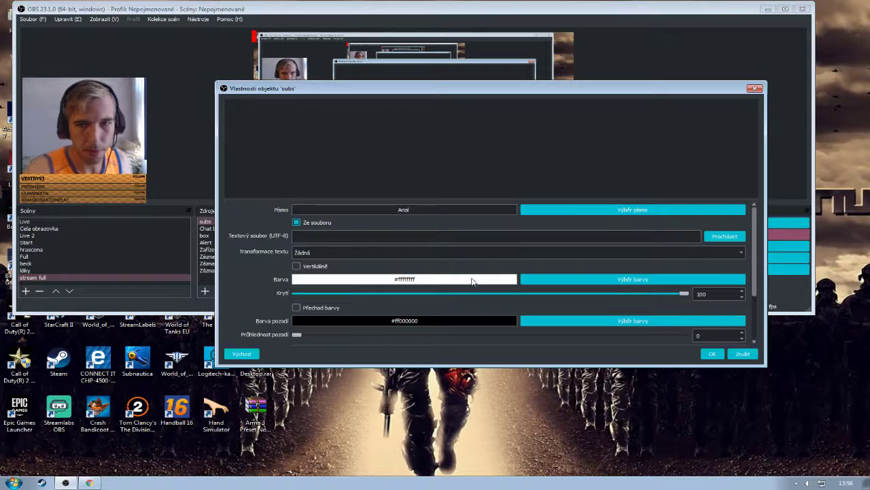
Accept the subs source properties without choosing a text file, and lock the source in the stream full scene
{"action": "left_click", "coordinate": [709, 237]}
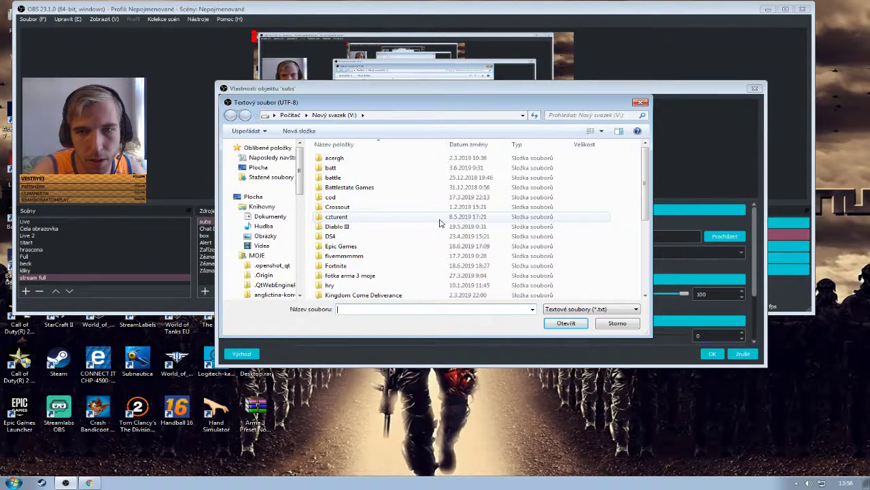
{"action": "left_click", "coordinate": [640, 102]}
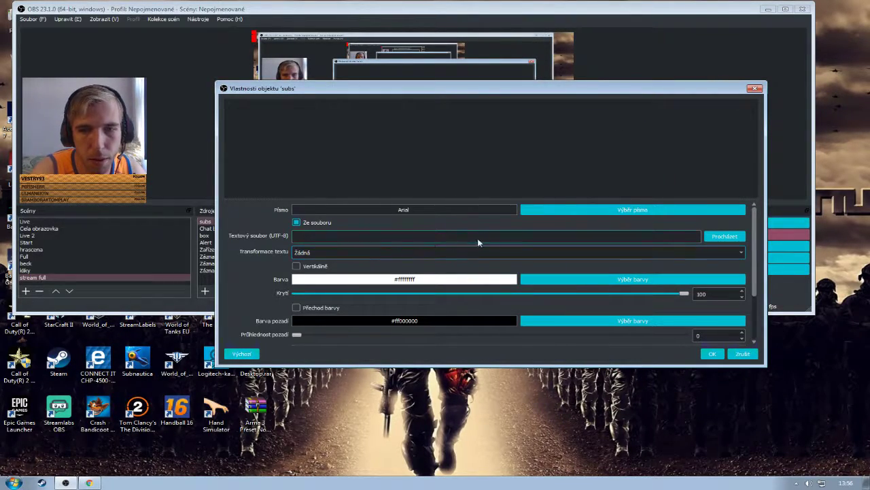
{"action": "left_click", "coordinate": [715, 354]}
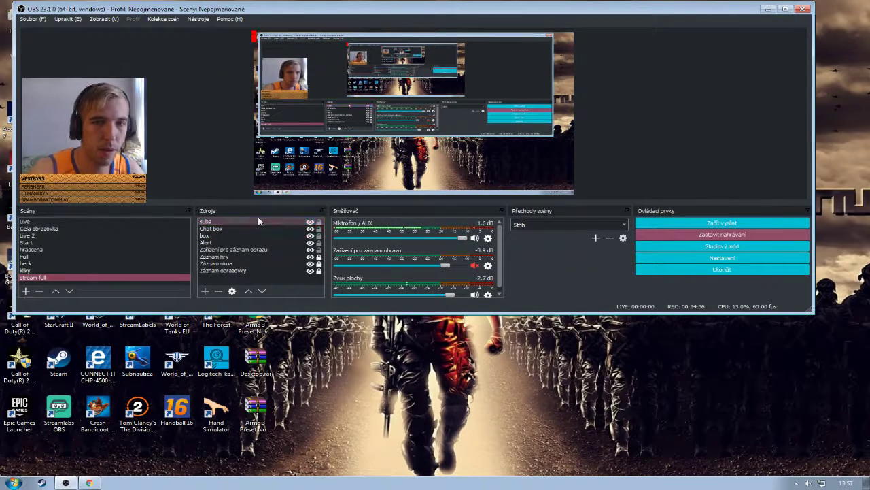
{"action": "left_click", "coordinate": [319, 224]}
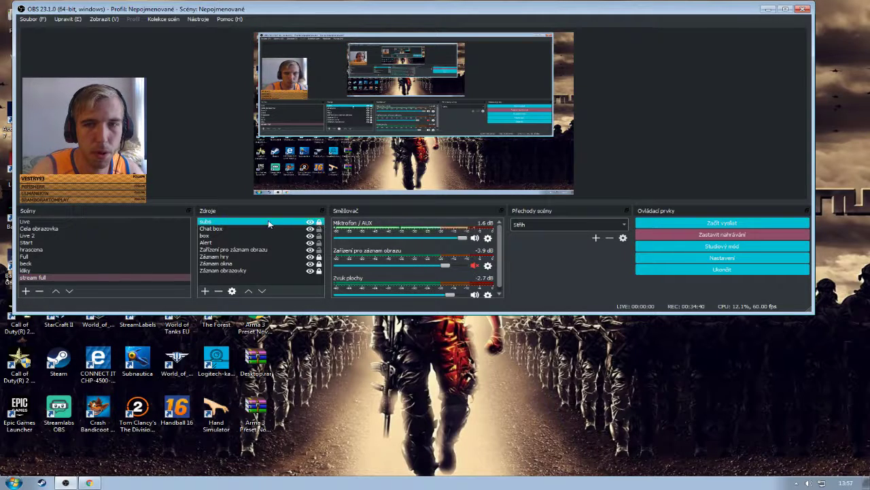